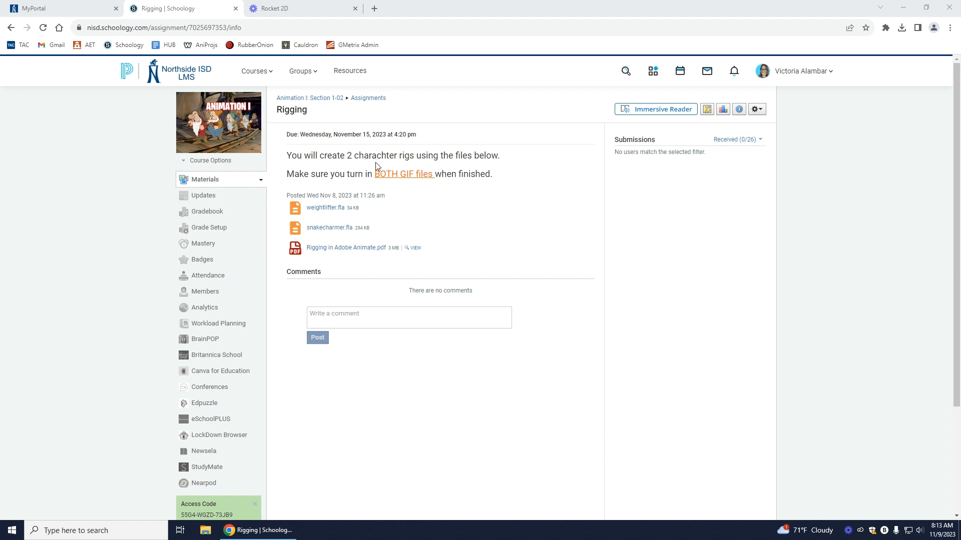
Step: Download and open Rigging in Adobe Animate.pdf, and go to page 12 on hard, soft and Flexi bones
{"action": "left_click", "coordinate": [345, 250]}
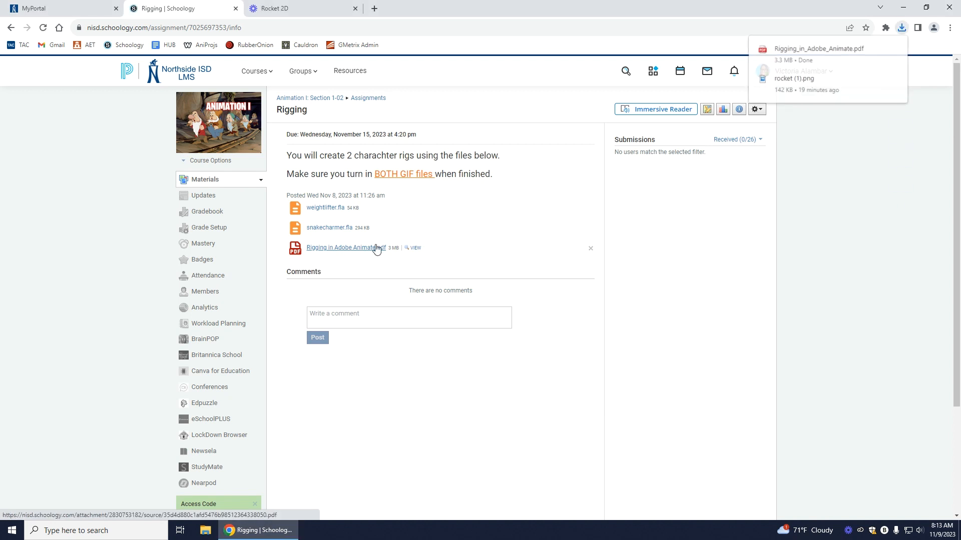
{"action": "left_click", "coordinate": [807, 52]}
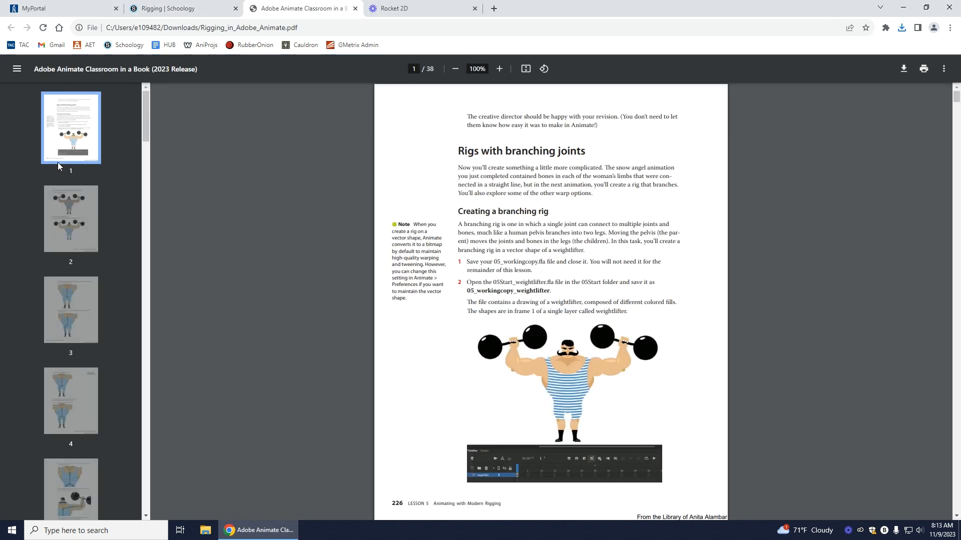
{"action": "scroll", "coordinate": [69, 394], "scroll_direction": "down", "scroll_amount": 5}
{"action": "scroll", "coordinate": [62, 284], "scroll_direction": "down", "scroll_amount": 10}
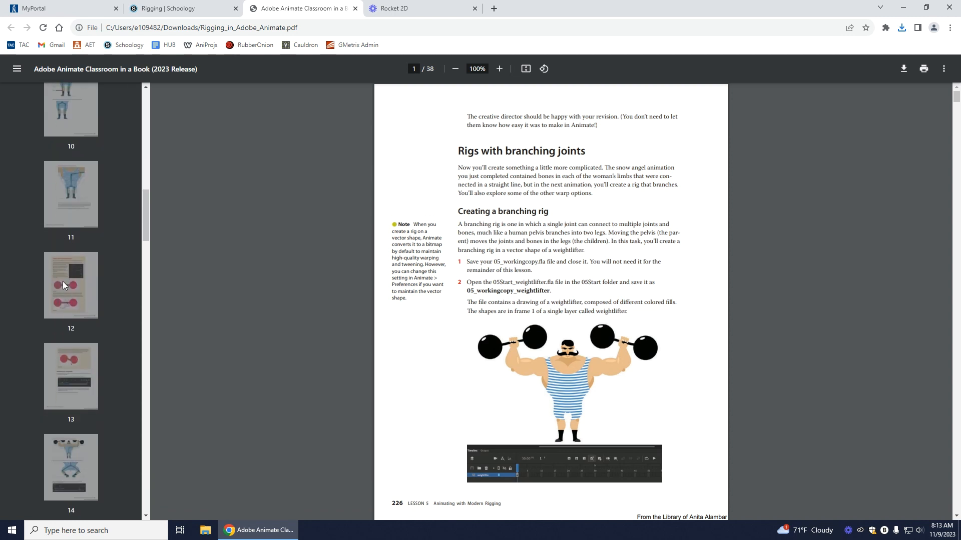
{"action": "left_click", "coordinate": [66, 300]}
{"action": "left_click", "coordinate": [85, 353]}
{"action": "left_click", "coordinate": [86, 290]}
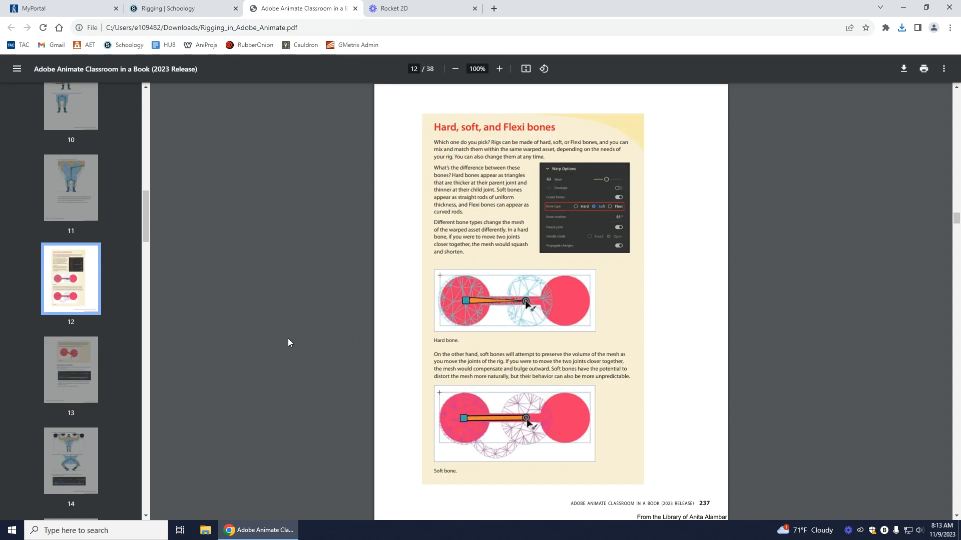
Step: Browse the rigging instructions, including page 22 on using Flexi bones, and return to page 1
{"action": "scroll", "coordinate": [149, 286], "scroll_direction": "down", "scroll_amount": 3}
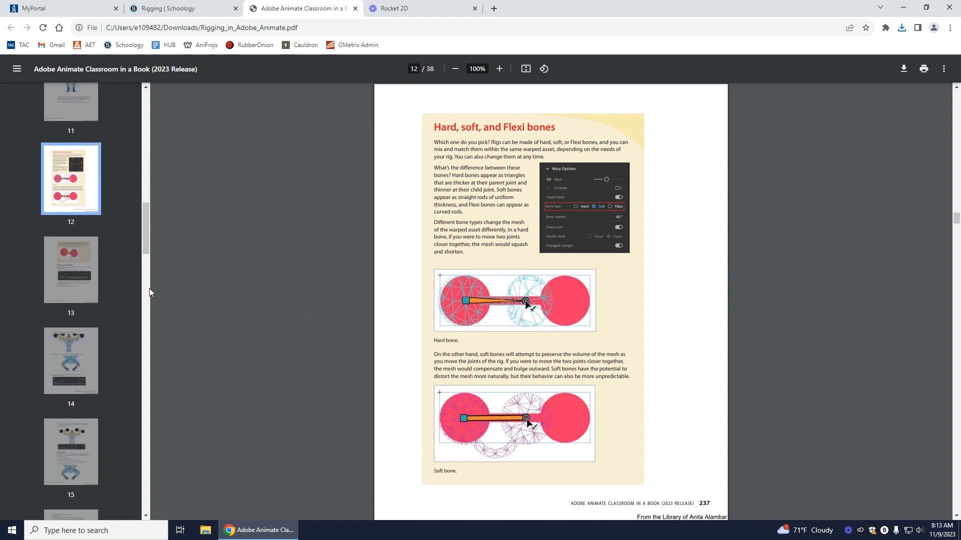
{"action": "scroll", "coordinate": [150, 290], "scroll_direction": "down", "scroll_amount": 2}
{"action": "scroll", "coordinate": [79, 323], "scroll_direction": "down", "scroll_amount": 6}
{"action": "scroll", "coordinate": [79, 323], "scroll_direction": "down", "scroll_amount": 8}
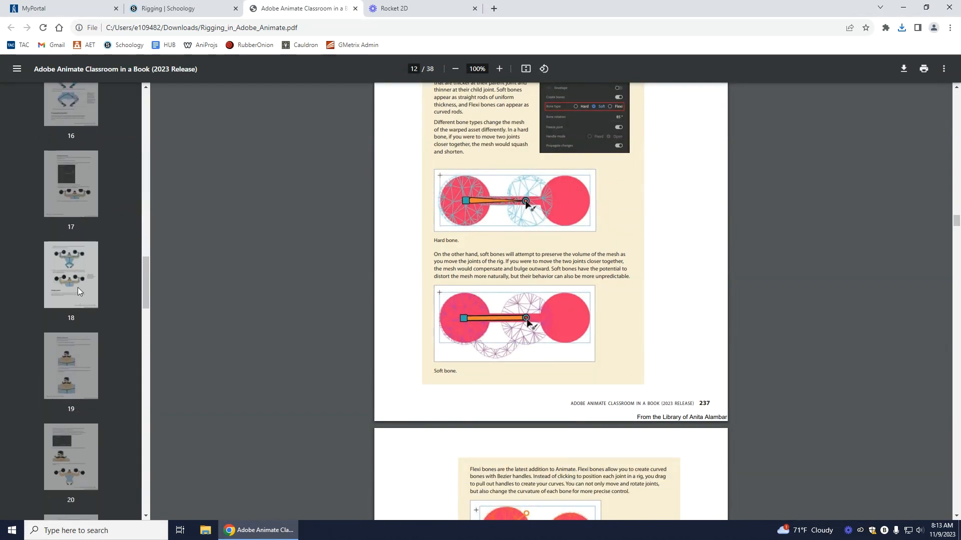
{"action": "scroll", "coordinate": [80, 320], "scroll_direction": "down", "scroll_amount": 4}
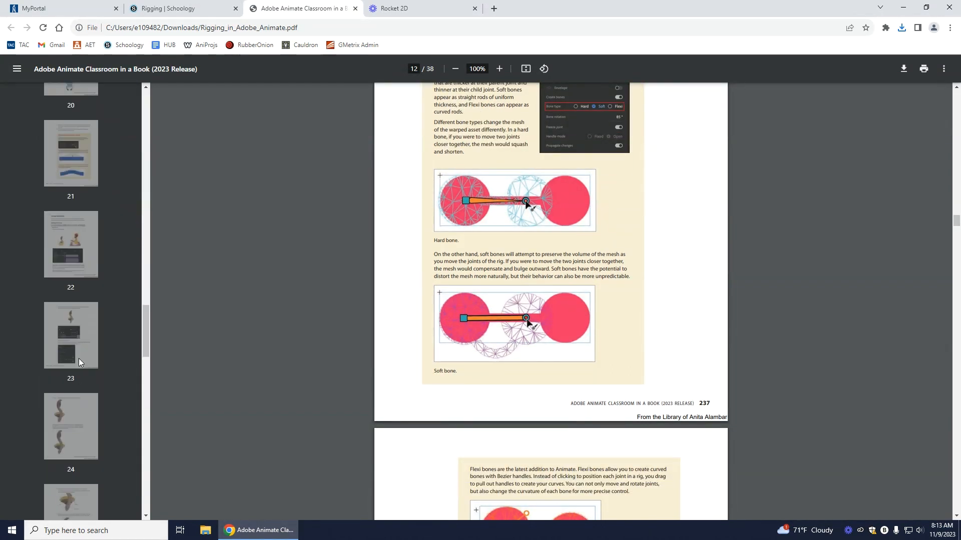
{"action": "left_click", "coordinate": [74, 140]}
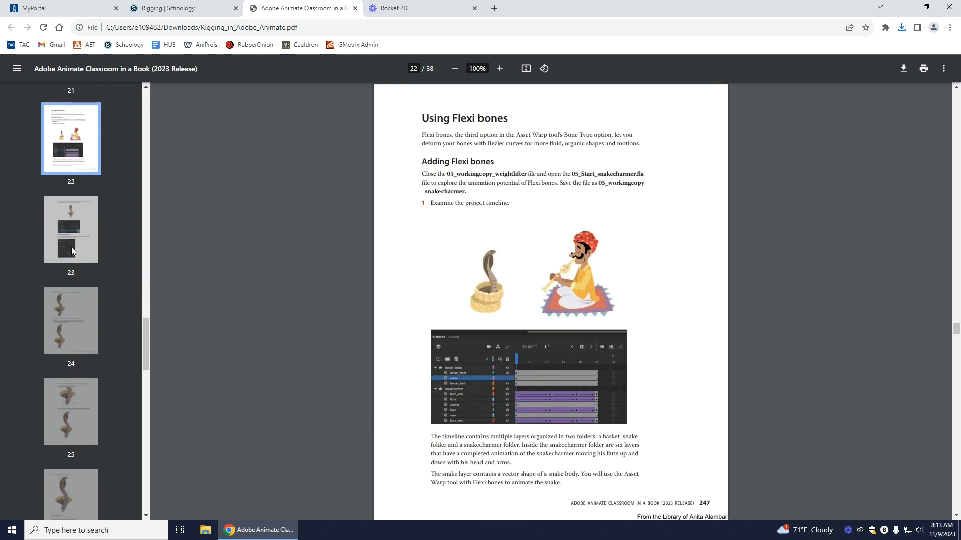
{"action": "scroll", "coordinate": [71, 250], "scroll_direction": "down", "scroll_amount": 6}
{"action": "scroll", "coordinate": [71, 254], "scroll_direction": "up", "scroll_amount": 15}
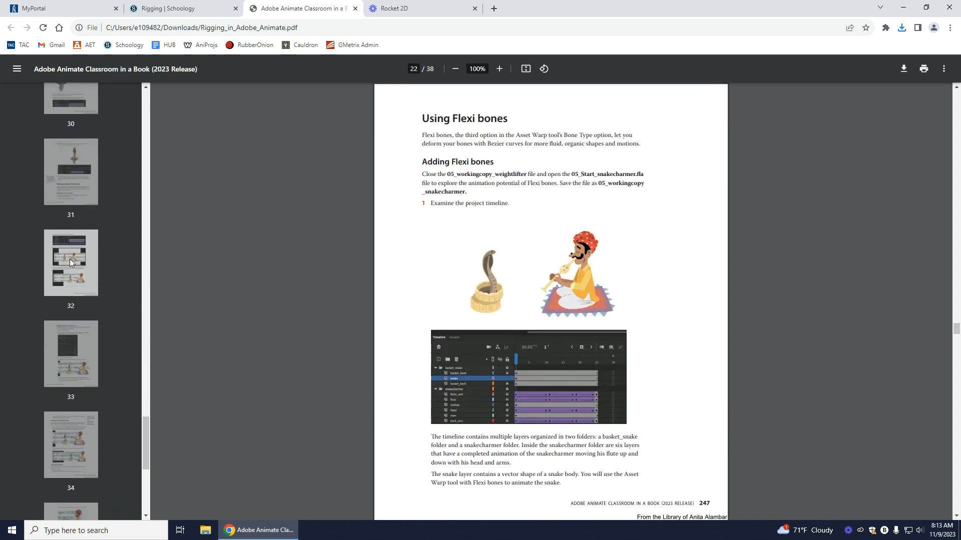
{"action": "scroll", "coordinate": [70, 200], "scroll_direction": "up", "scroll_amount": 17}
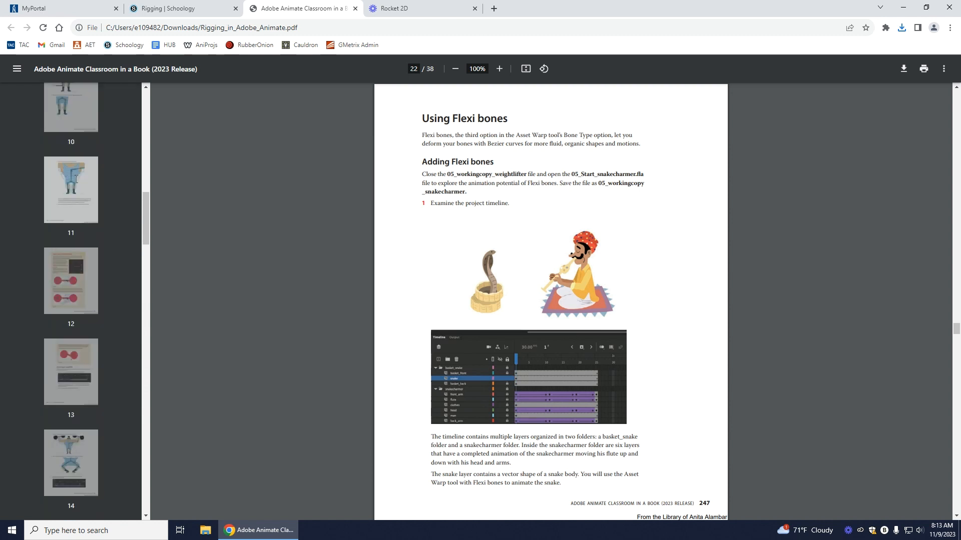
{"action": "left_click", "coordinate": [79, 153]}
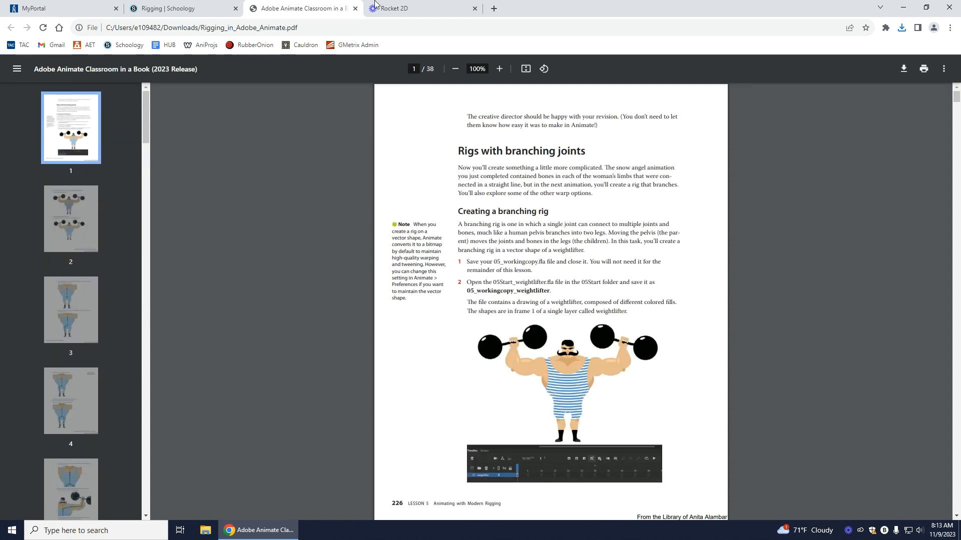
Step: Download weightlifter.fla from the Schoology Rigging assignment and open it in Adobe Animate
{"action": "left_click", "coordinate": [196, 9]}
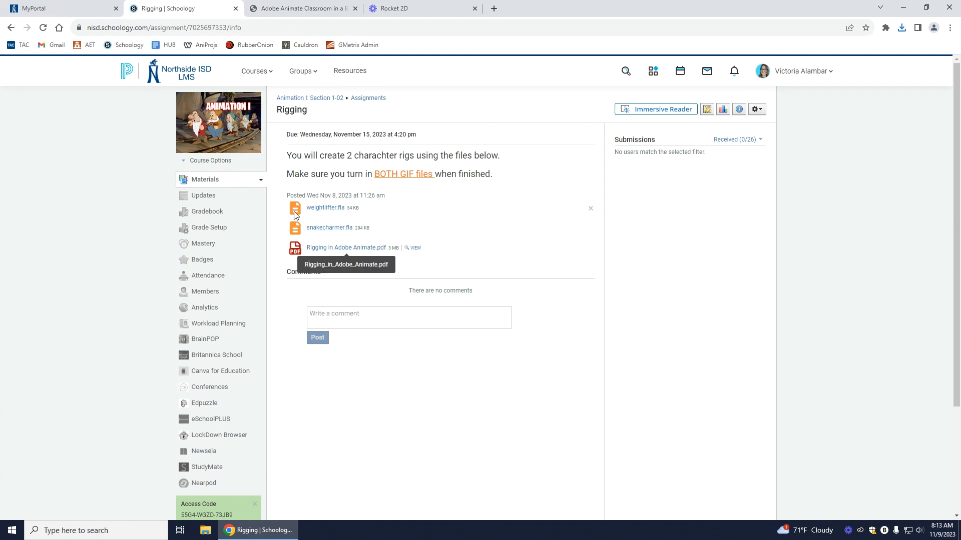
{"action": "left_click", "coordinate": [318, 211]}
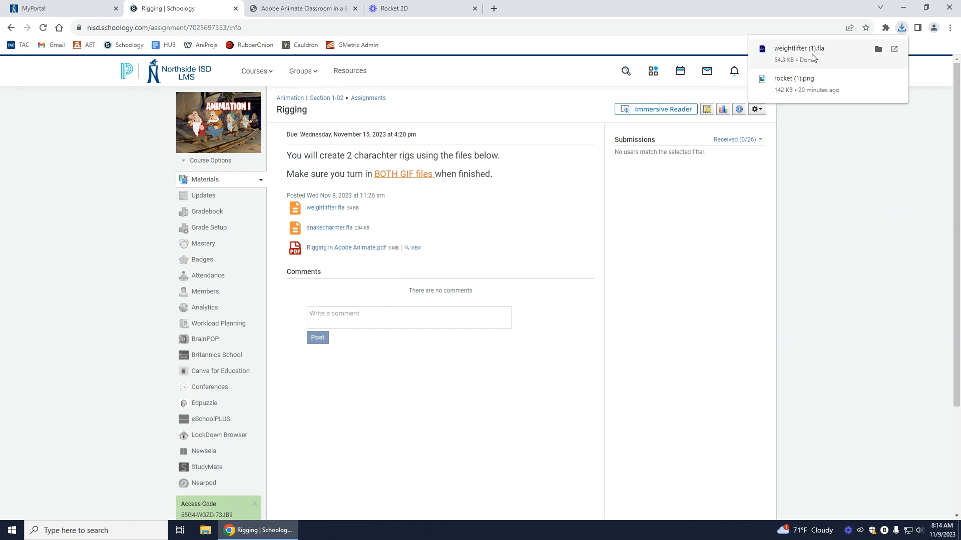
{"action": "left_click", "coordinate": [774, 69]}
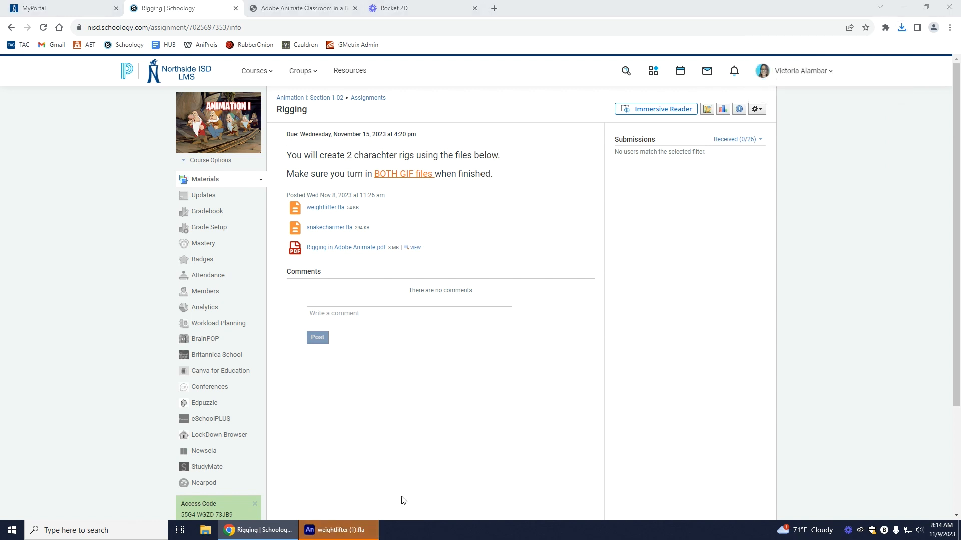
{"action": "left_click", "coordinate": [349, 531]}
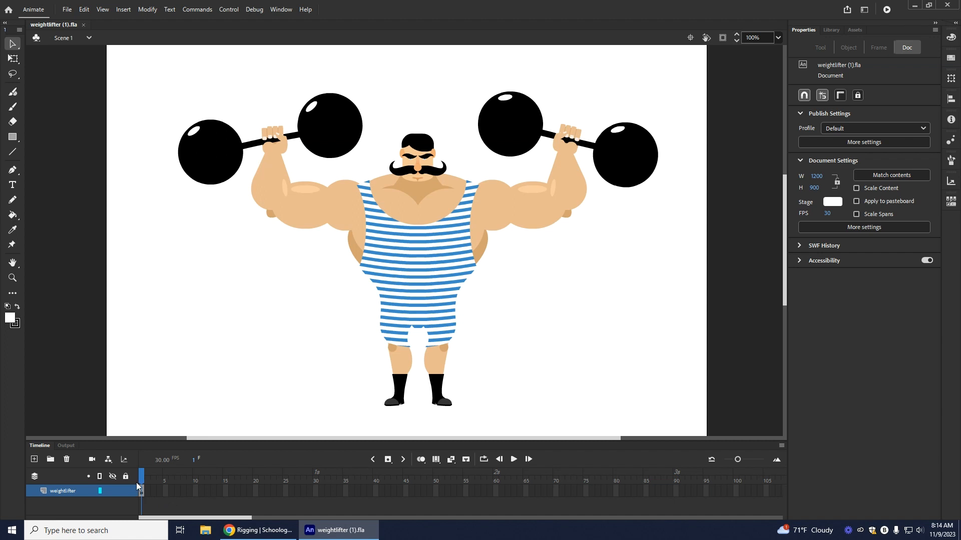
Step: Select the whole weightlifter drawing and use the Asset Warp tool to create a hard bone from the chest down to the pelvis
{"action": "left_click", "coordinate": [11, 247]}
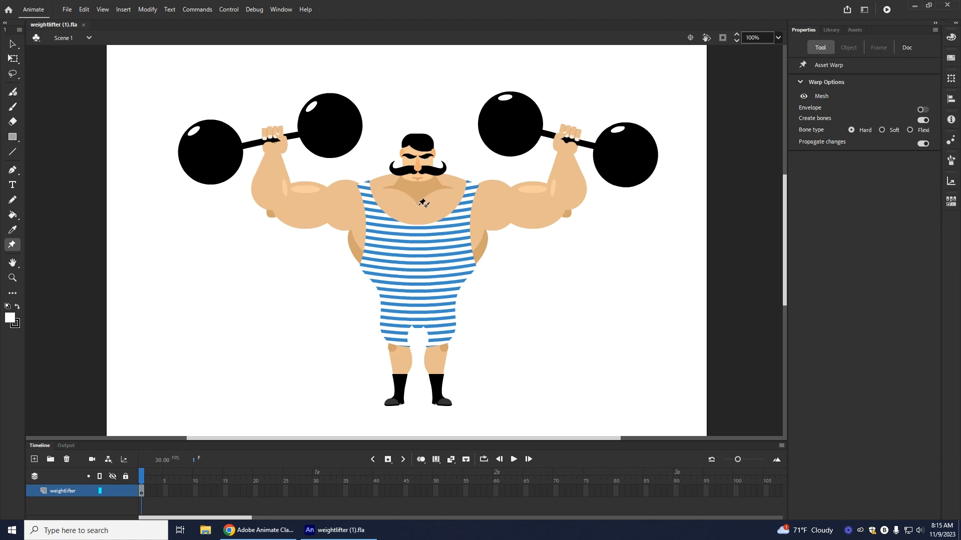
{"action": "key", "text": "ctrl+a"}
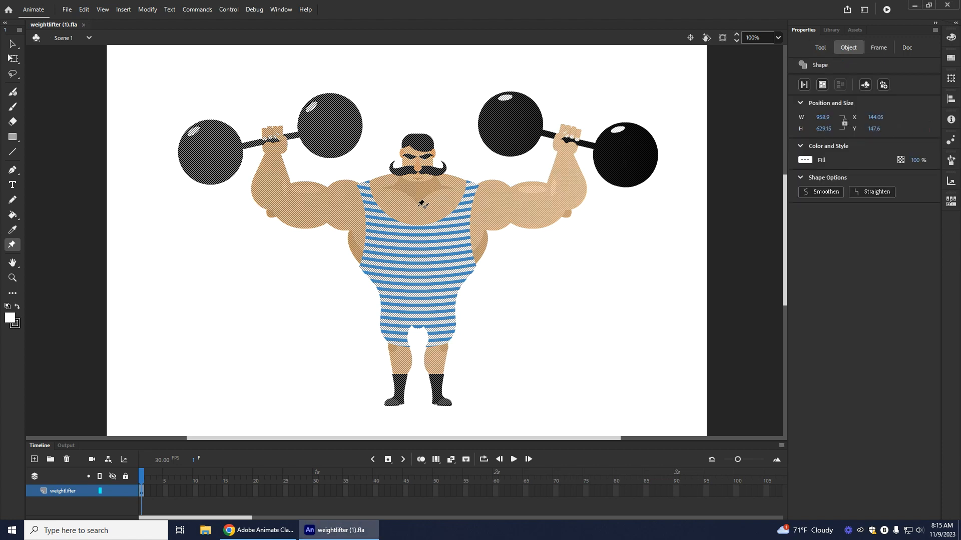
{"action": "left_click", "coordinate": [417, 206]}
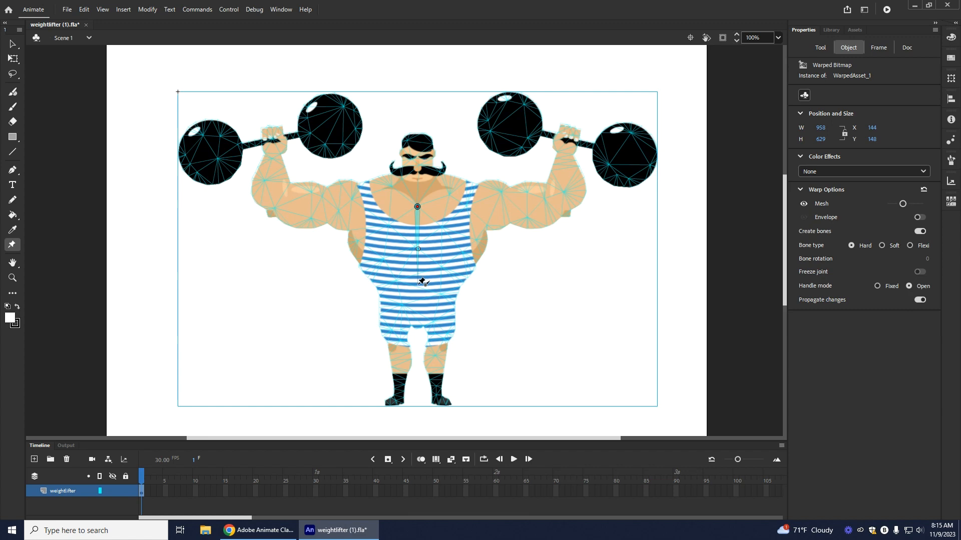
{"action": "left_click", "coordinate": [418, 286]}
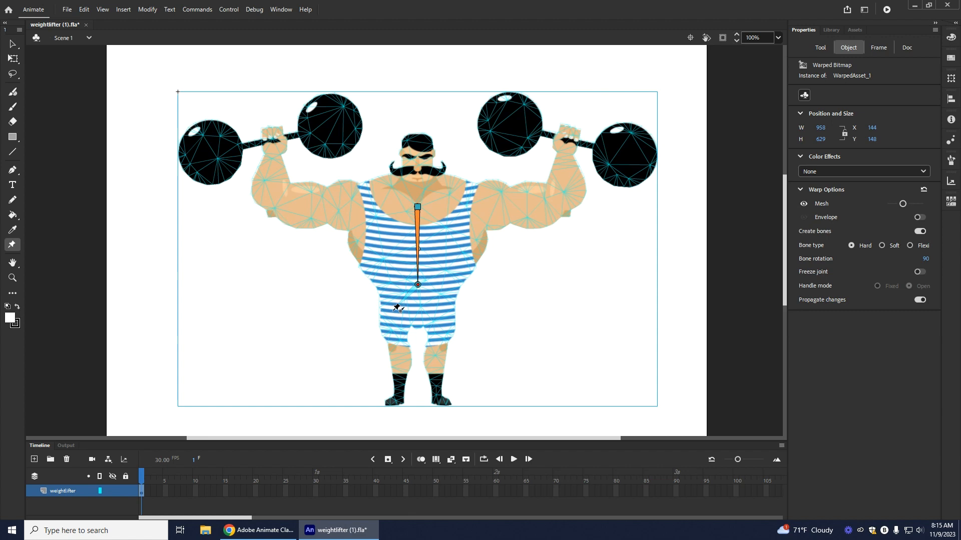
Step: Extend the rig from the pelvis through the hip, knee, ankle and toe of the leg on the canvas's left side
{"action": "left_click", "coordinate": [393, 312]}
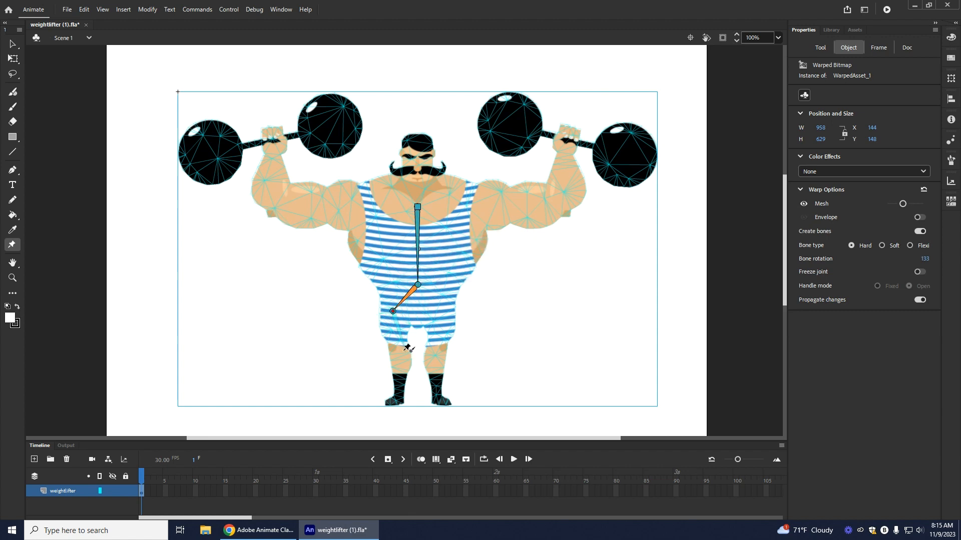
{"action": "left_click", "coordinate": [394, 346]}
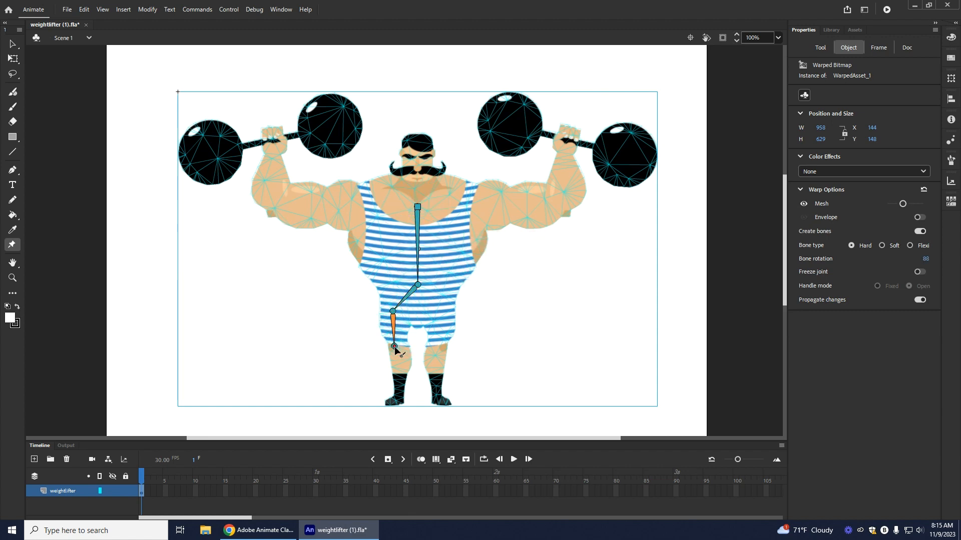
{"action": "left_click", "coordinate": [399, 394]}
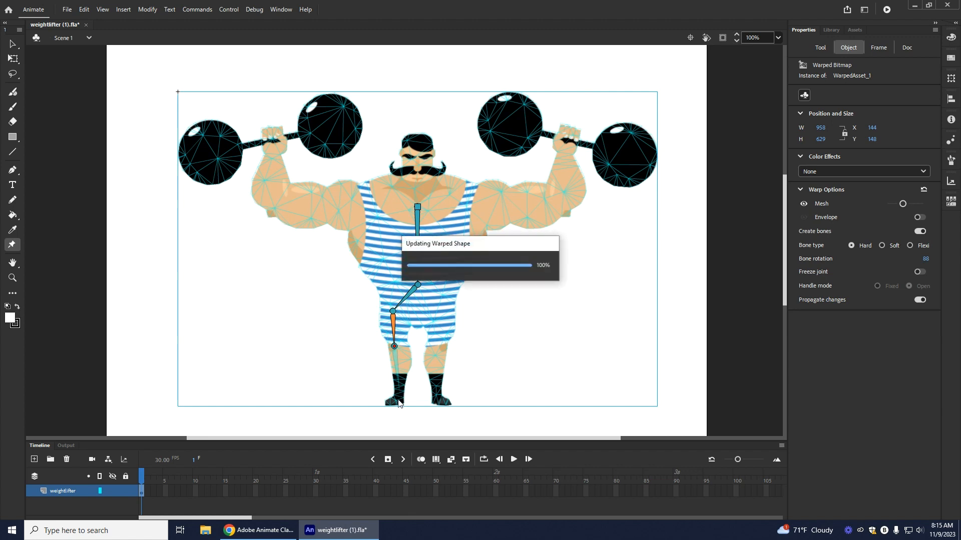
{"action": "left_click", "coordinate": [389, 402]}
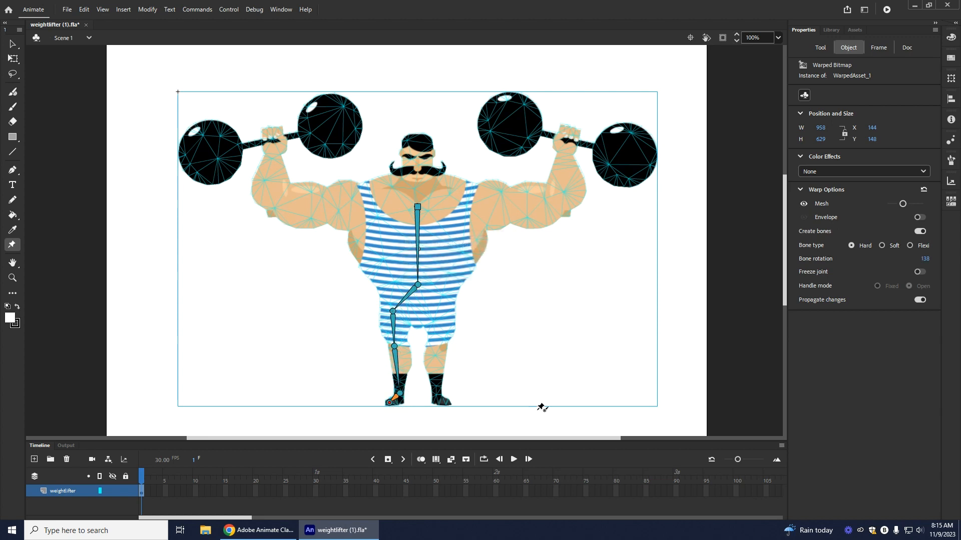
Step: Branch bones from the pelvis joint through the hip, knee, ankle and toe of the leg on the canvas's right side
{"action": "left_click", "coordinate": [418, 287]}
{"action": "left_click", "coordinate": [443, 314]}
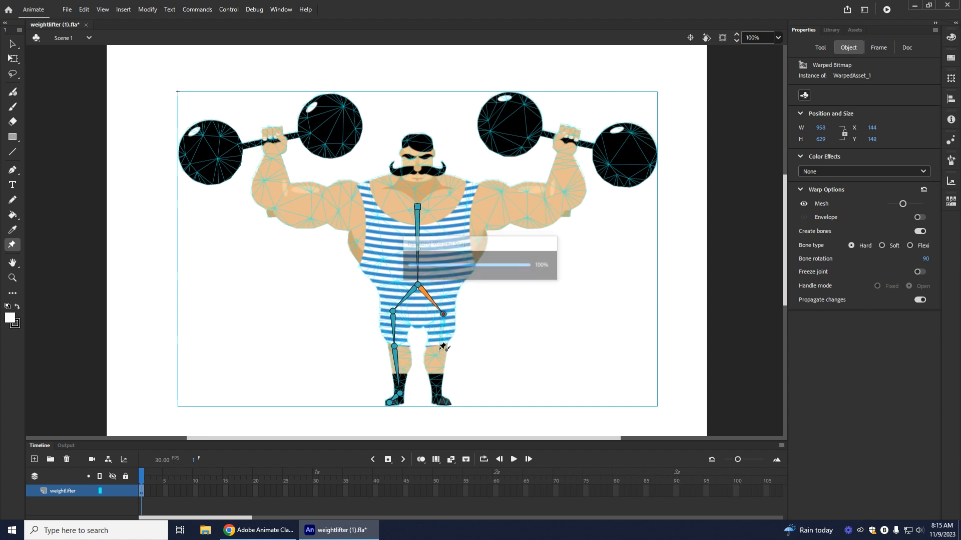
{"action": "left_click", "coordinate": [441, 349]}
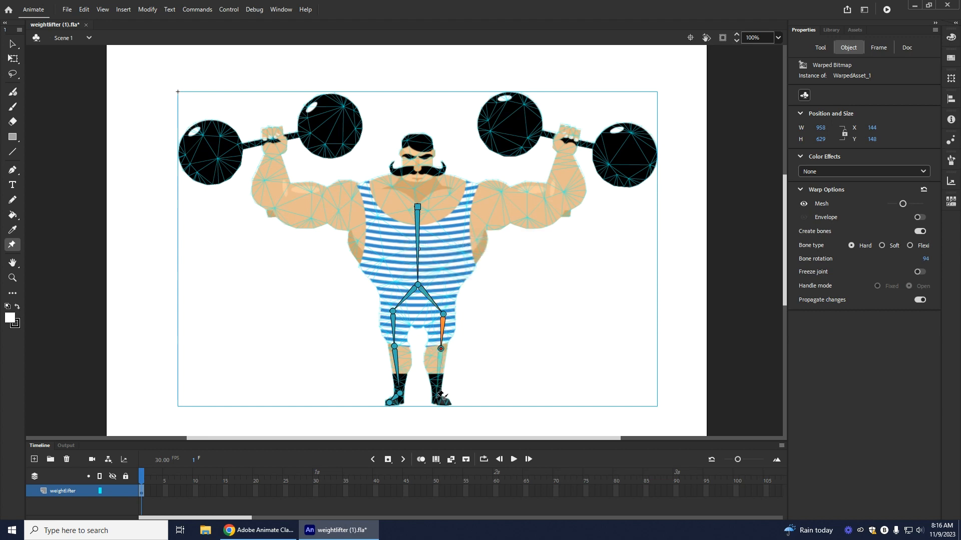
{"action": "left_click", "coordinate": [436, 398]}
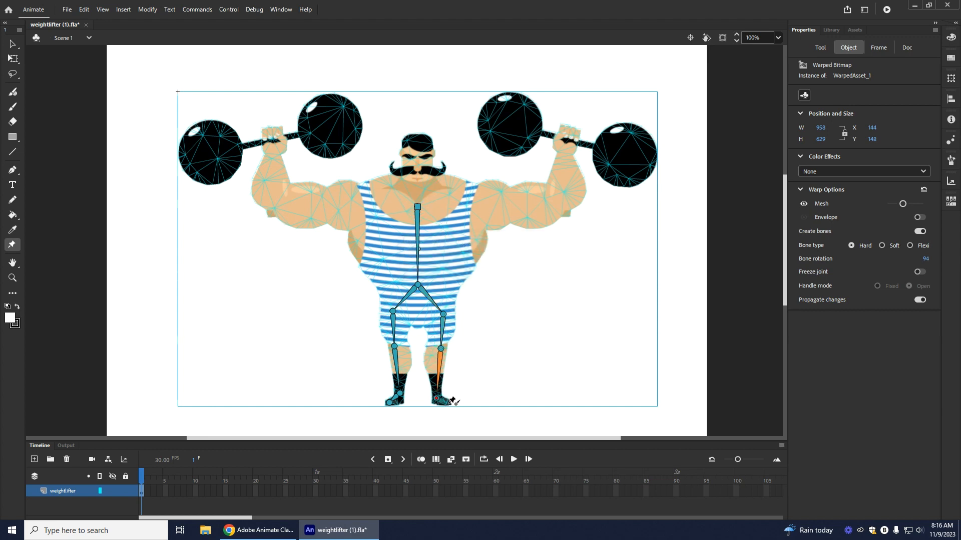
{"action": "left_click", "coordinate": [448, 404]}
Step: Add a bone from the chest joint up to the neck and continue through the left-side shoulder, elbow and wrist
{"action": "left_click", "coordinate": [417, 207]}
{"action": "left_click", "coordinate": [419, 185]}
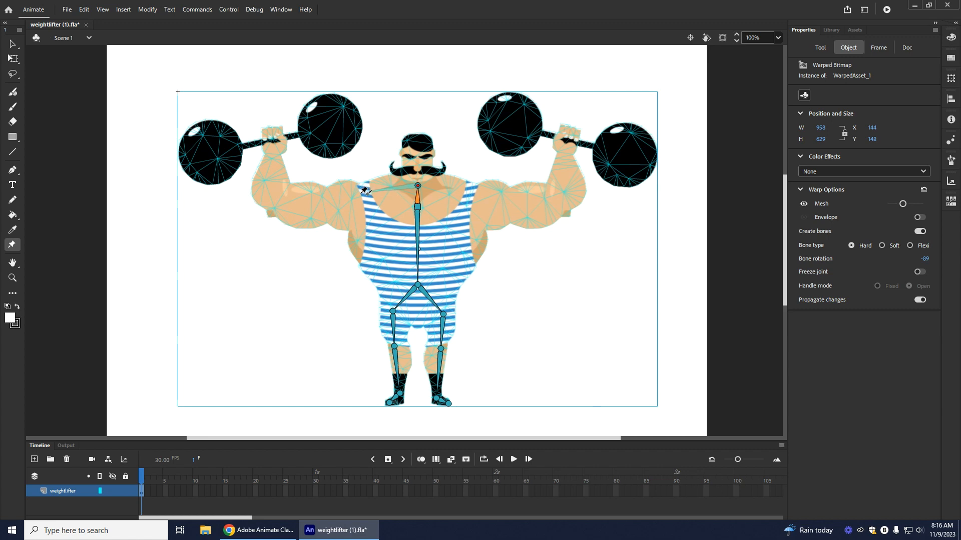
{"action": "left_click", "coordinate": [359, 198]}
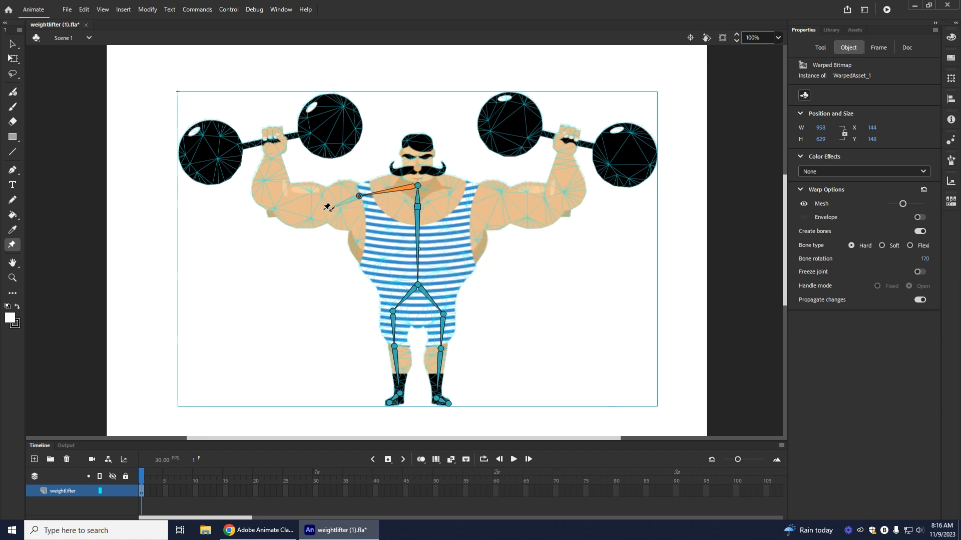
{"action": "left_click", "coordinate": [284, 203]}
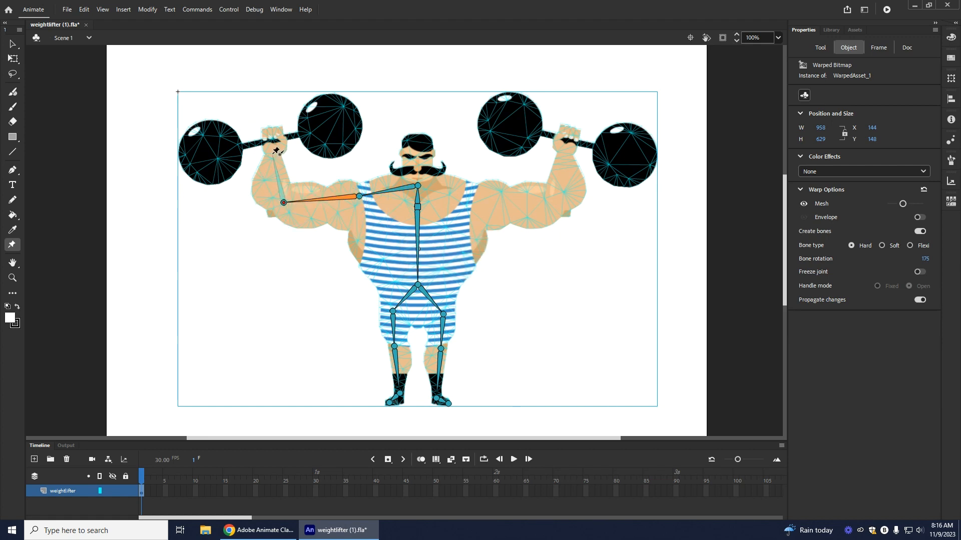
{"action": "left_click", "coordinate": [272, 154]}
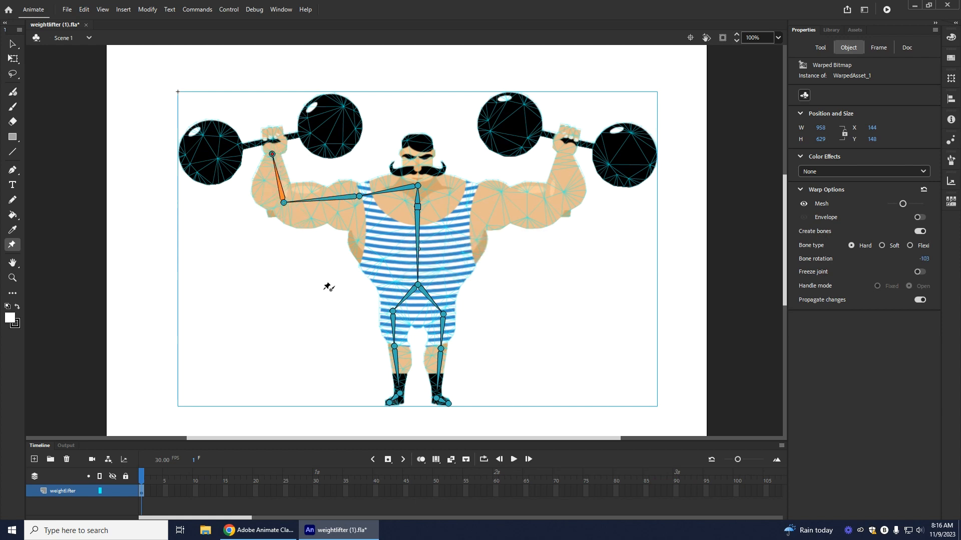
Step: Branch bones from the neck joint through the right-side shoulder, elbow and wrist, and add another from the neck up to the head
{"action": "left_click", "coordinate": [418, 186]}
{"action": "left_click", "coordinate": [478, 198]}
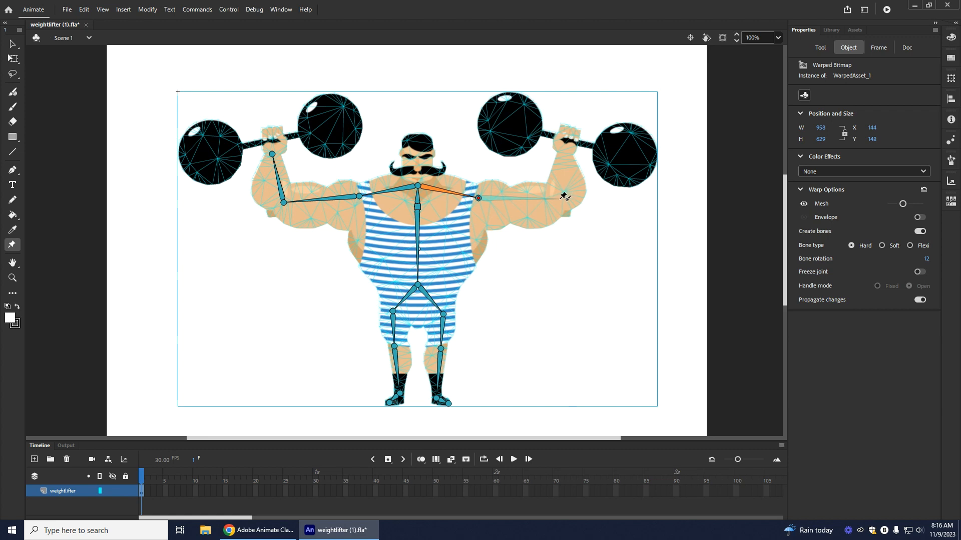
{"action": "left_click", "coordinate": [560, 200]}
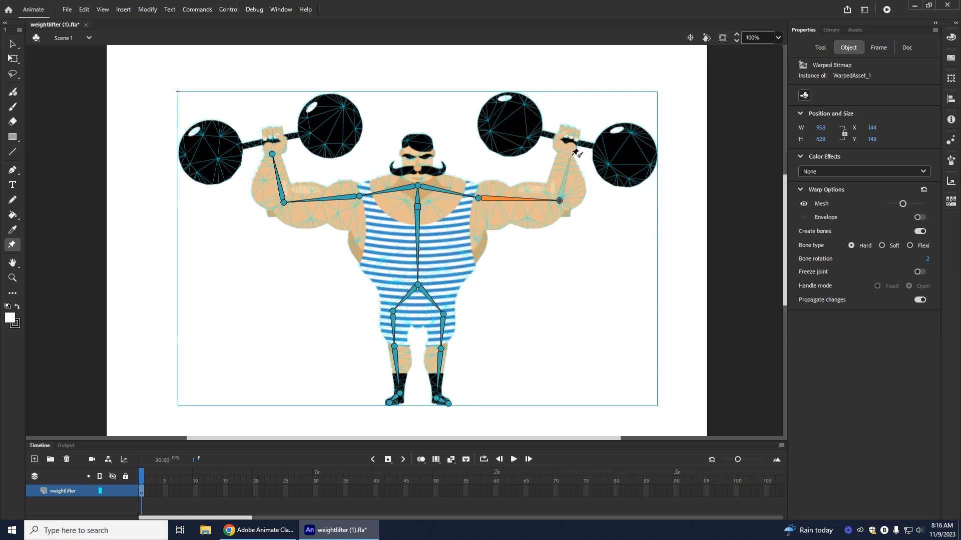
{"action": "left_click", "coordinate": [566, 155]}
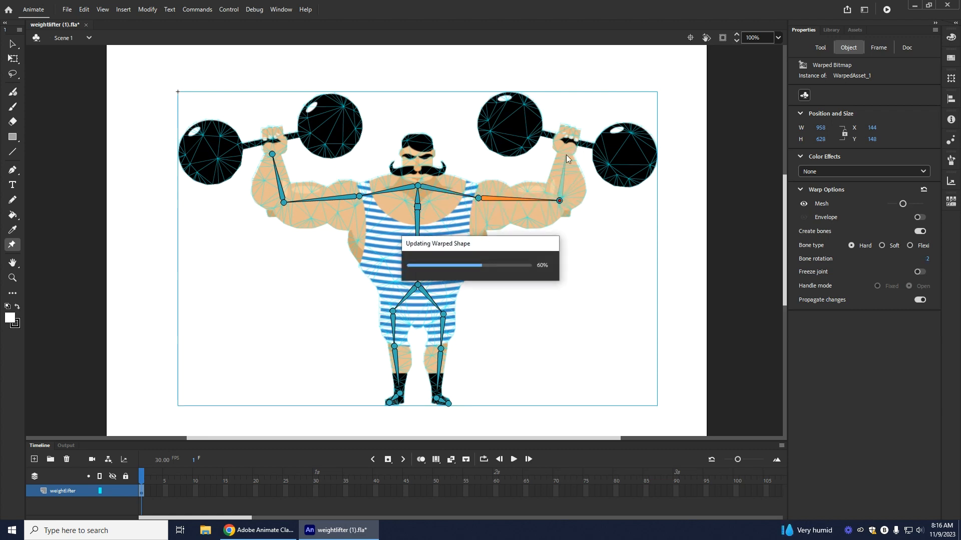
{"action": "left_click", "coordinate": [418, 189]}
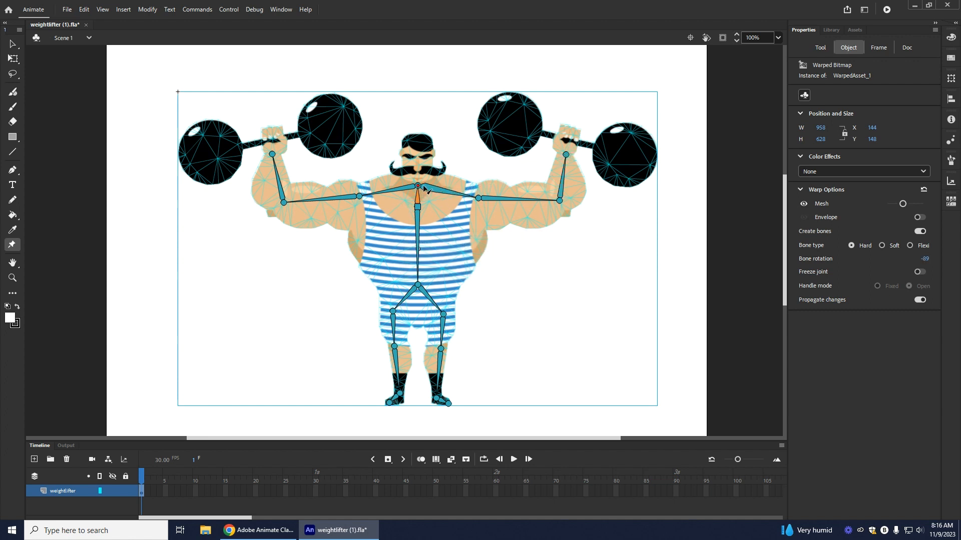
{"action": "left_click", "coordinate": [418, 155]}
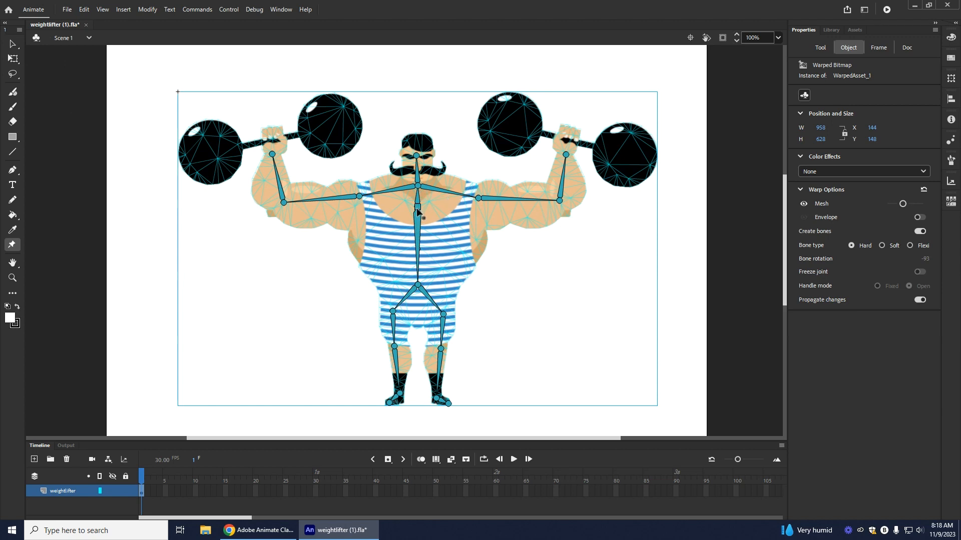
Step: Test the rig by moving the chest joint and the pelvis joint, undoing each move
{"action": "mouse_move", "coordinate": [417, 209]}
{"action": "left_mouse_down"}
{"action": "mouse_move", "coordinate": [419, 261]}
{"action": "mouse_move", "coordinate": [338, 271]}
{"action": "mouse_move", "coordinate": [449, 203]}
{"action": "mouse_move", "coordinate": [397, 214]}
{"action": "mouse_move", "coordinate": [429, 195]}
{"action": "left_mouse_up"}
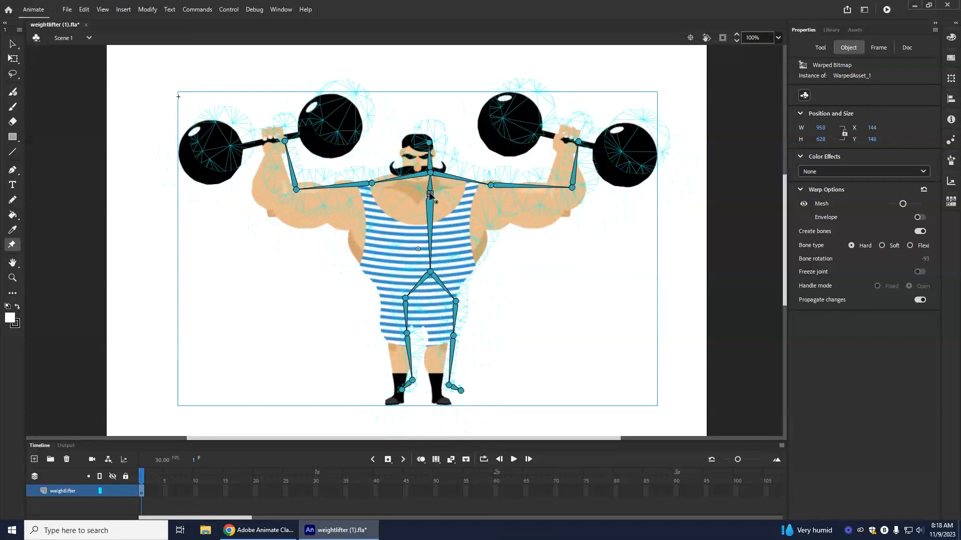
{"action": "key", "text": "ctrl+z"}
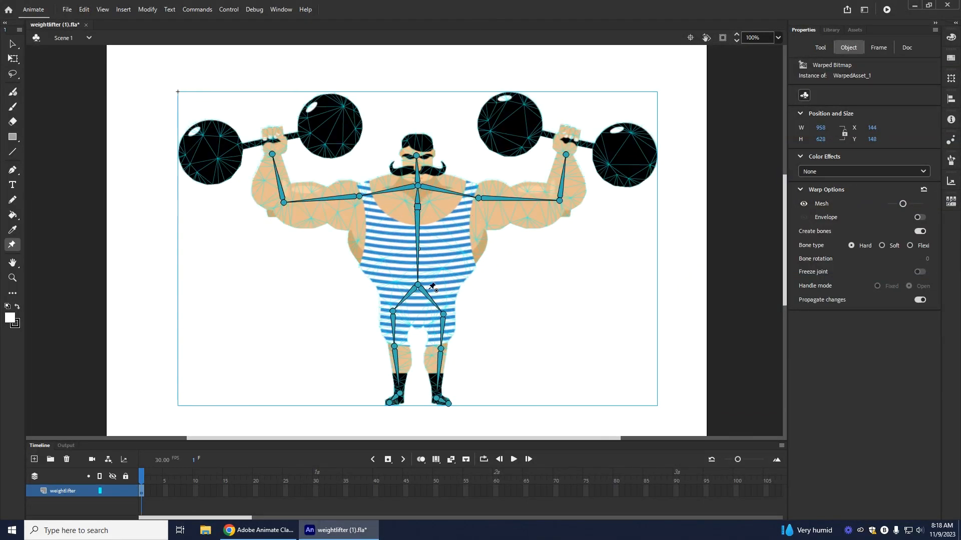
{"action": "left_click_drag", "start_coordinate": [422, 288], "coordinate": [424, 298]}
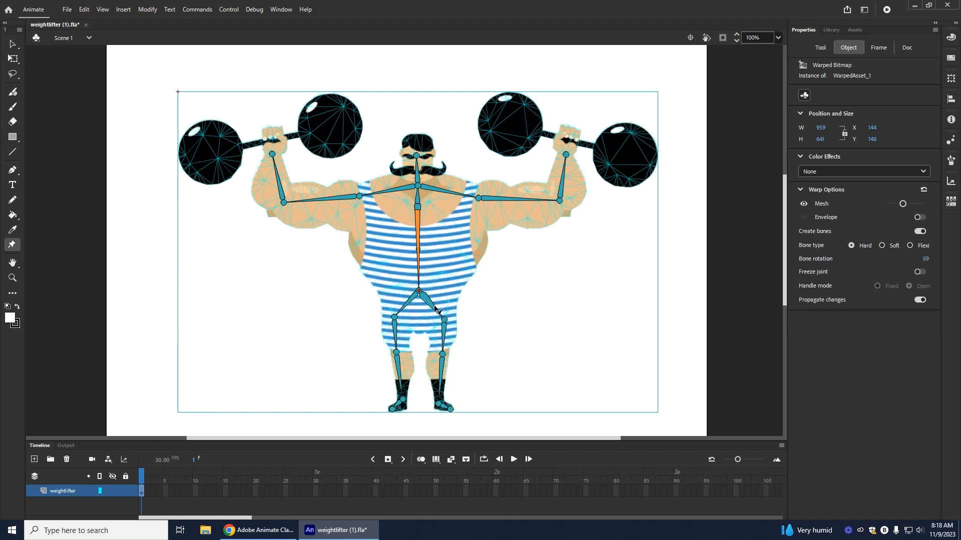
{"action": "key", "text": "ctrl"}
{"action": "key", "text": "ctrl+z"}
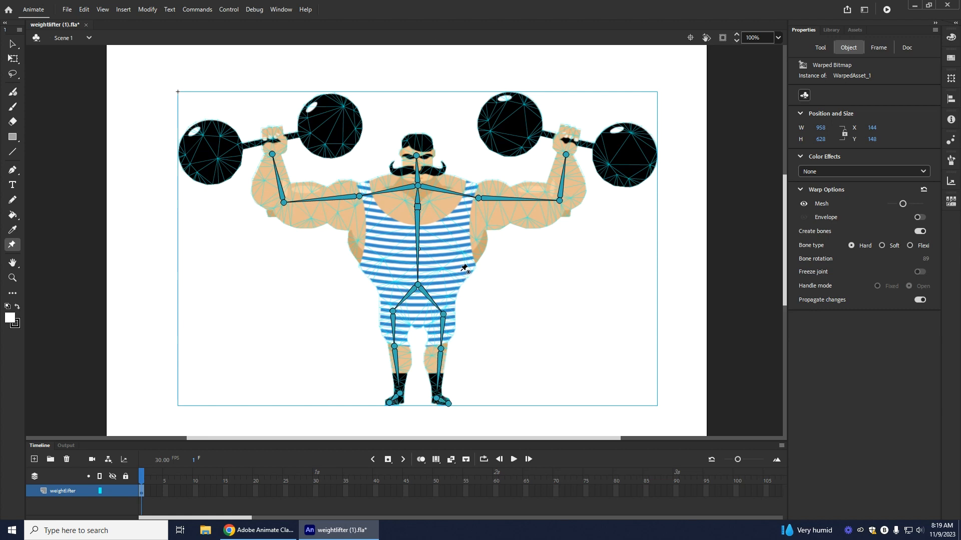
Step: Freeze the ankle joints of both legs, and check the rig with a slight move of the chest joint
{"action": "left_click", "coordinate": [436, 400]}
{"action": "left_click", "coordinate": [918, 272]}
{"action": "left_click", "coordinate": [400, 395]}
{"action": "left_click", "coordinate": [920, 271]}
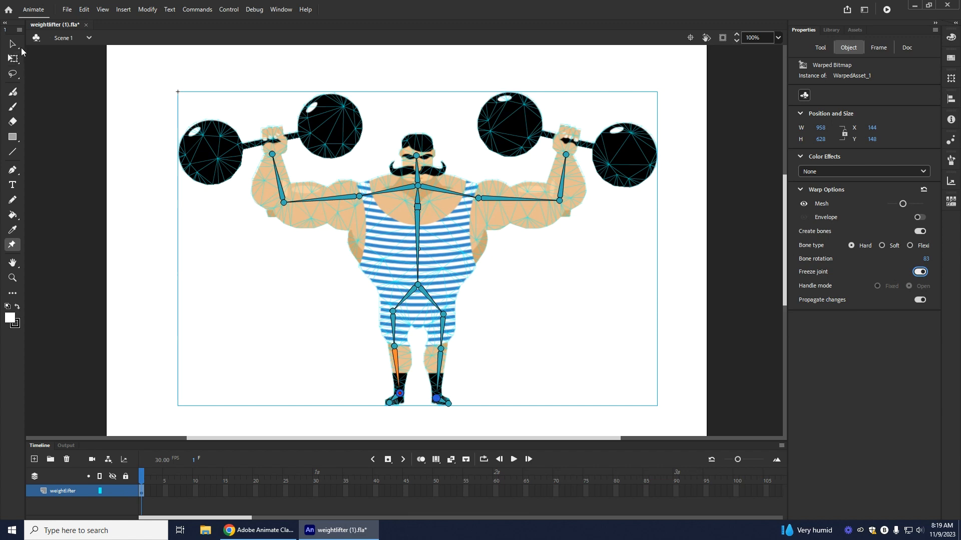
{"action": "mouse_move", "coordinate": [417, 207]}
{"action": "left_mouse_down"}
{"action": "mouse_move", "coordinate": [418, 275]}
{"action": "mouse_move", "coordinate": [416, 206]}
{"action": "left_mouse_up"}
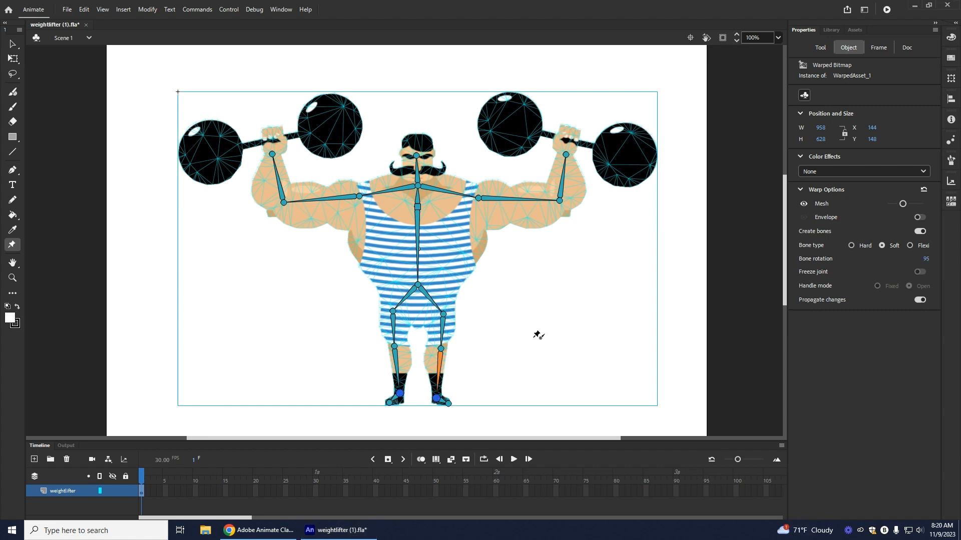
Step: Set the bone type of both lower-leg bones, from knee to ankle, to Soft
{"action": "left_click", "coordinate": [395, 360]}
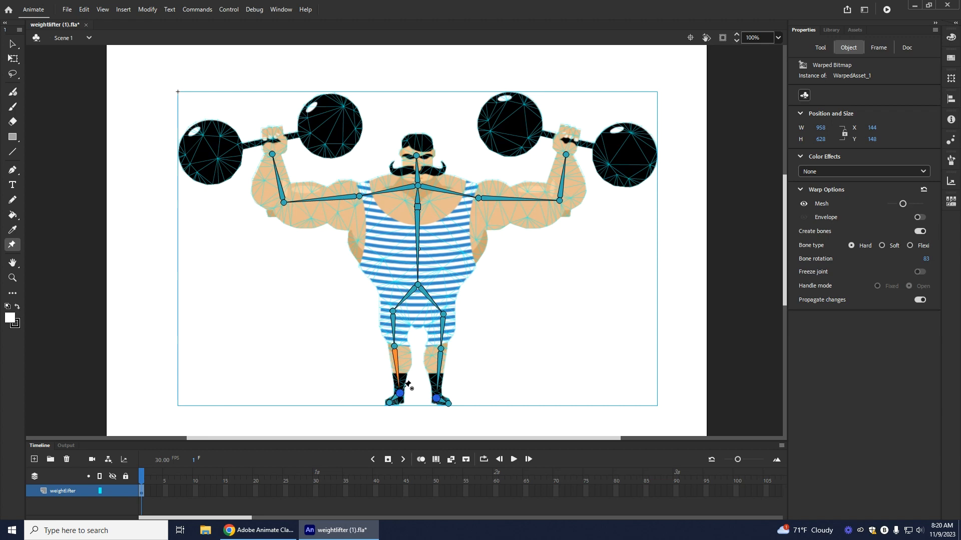
{"action": "left_click", "coordinate": [890, 246]}
{"action": "left_click", "coordinate": [439, 366]}
{"action": "left_click", "coordinate": [895, 246]}
Step: Switch to the lesson PDF in Chrome and read about hard, soft and Flexi bones and the start of animating the weightlifter
{"action": "key", "text": "alt+Tab"}
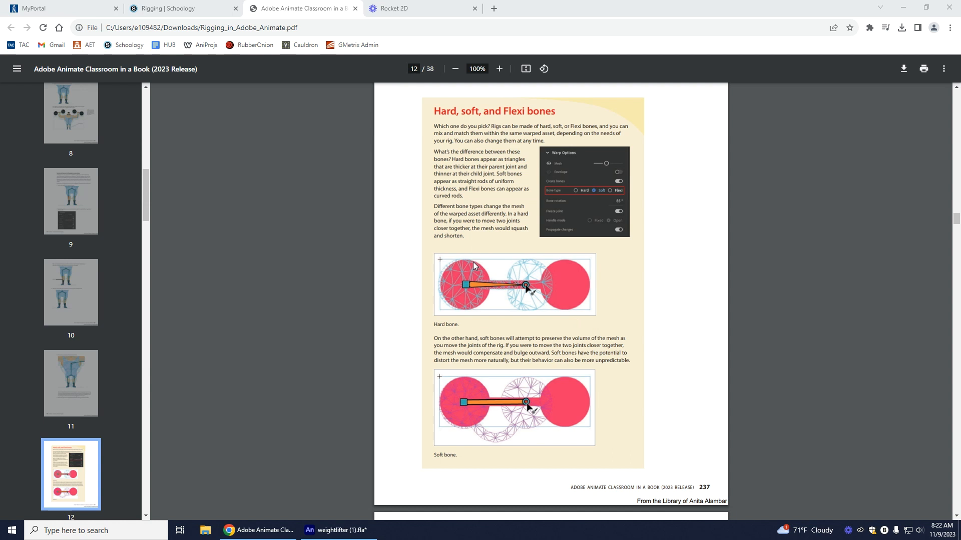
{"action": "scroll", "coordinate": [589, 334], "scroll_direction": "down", "scroll_amount": 5}
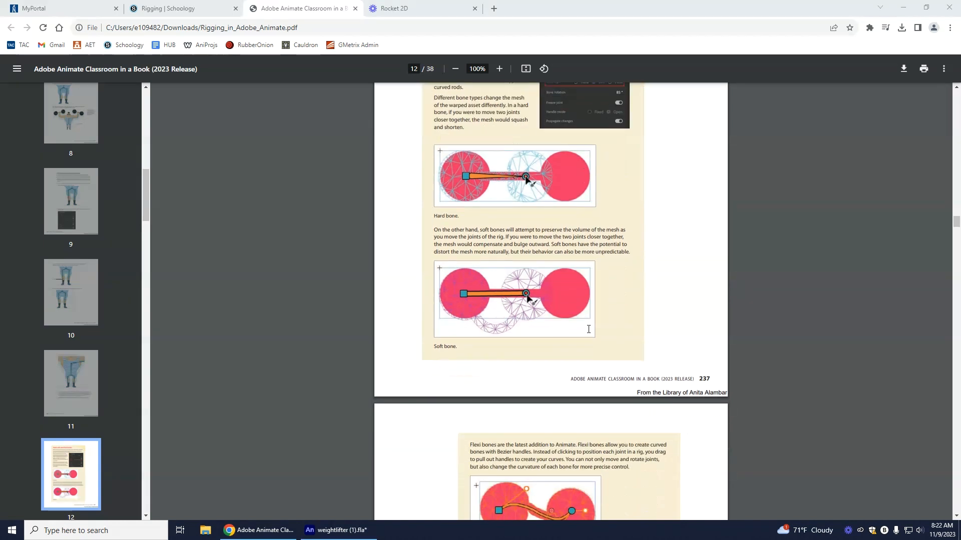
{"action": "scroll", "coordinate": [589, 326], "scroll_direction": "down", "scroll_amount": 1}
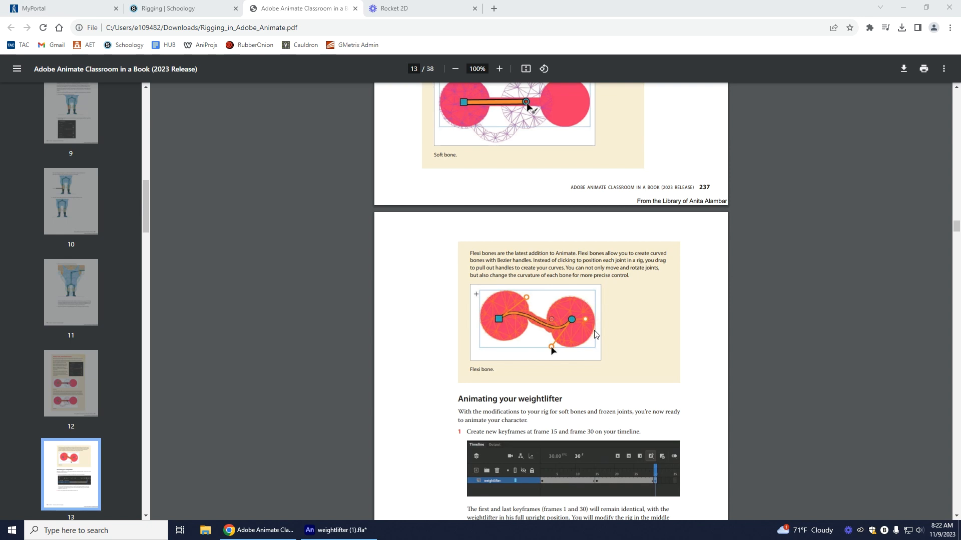
{"action": "scroll", "coordinate": [597, 334], "scroll_direction": "up", "scroll_amount": 3}
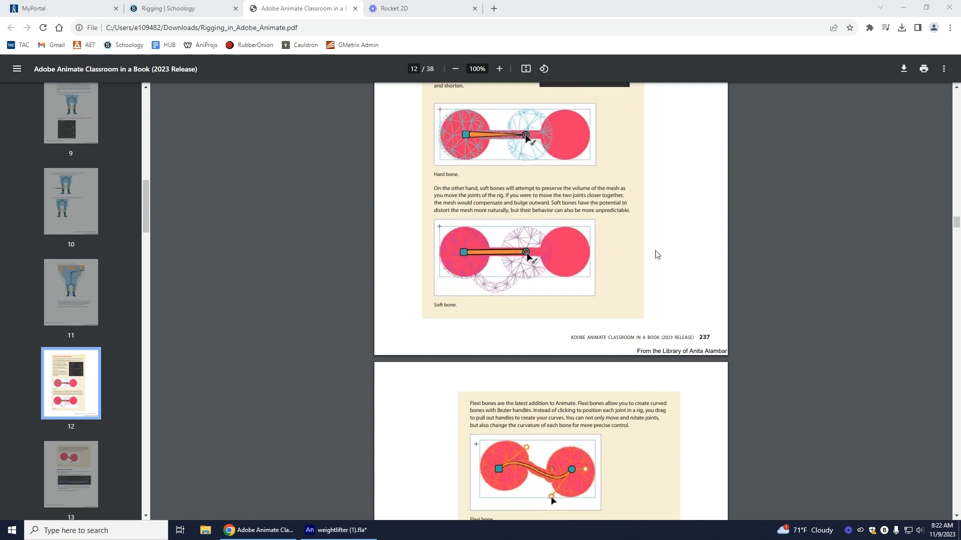
{"action": "scroll", "coordinate": [654, 244], "scroll_direction": "down", "scroll_amount": 5}
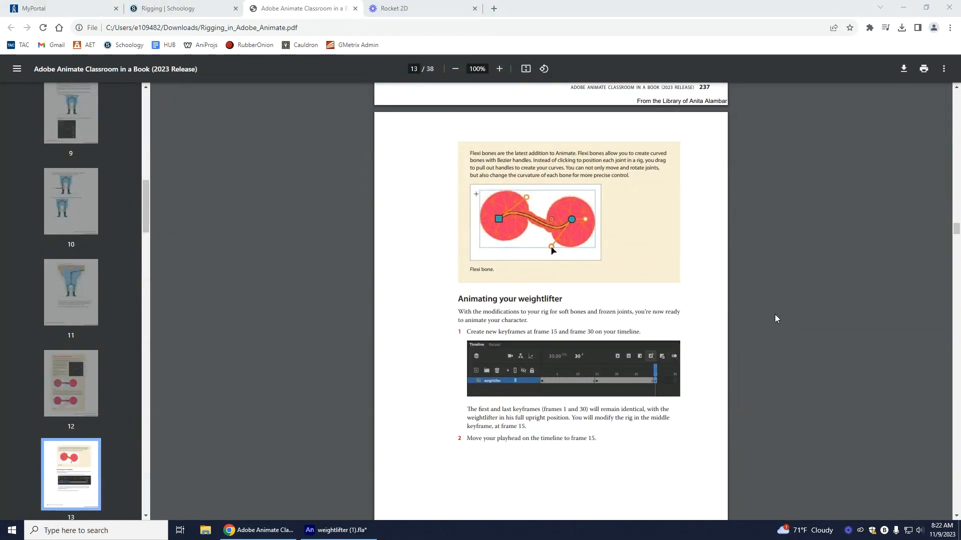
Step: Return to Adobe Animate and insert keyframes at frames 15 and 30 of the weightlifter layer
{"action": "key", "text": "alt+Tab"}
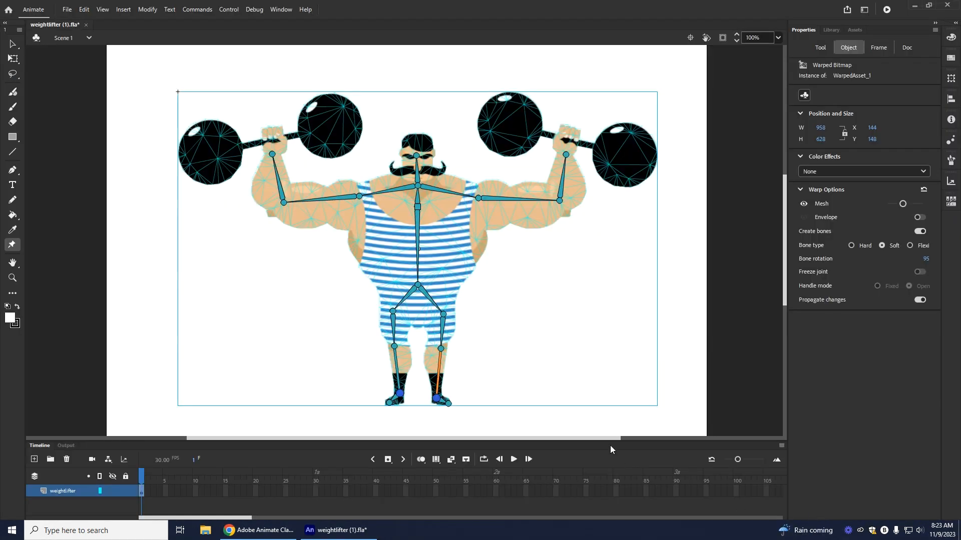
{"action": "left_click", "coordinate": [226, 492]}
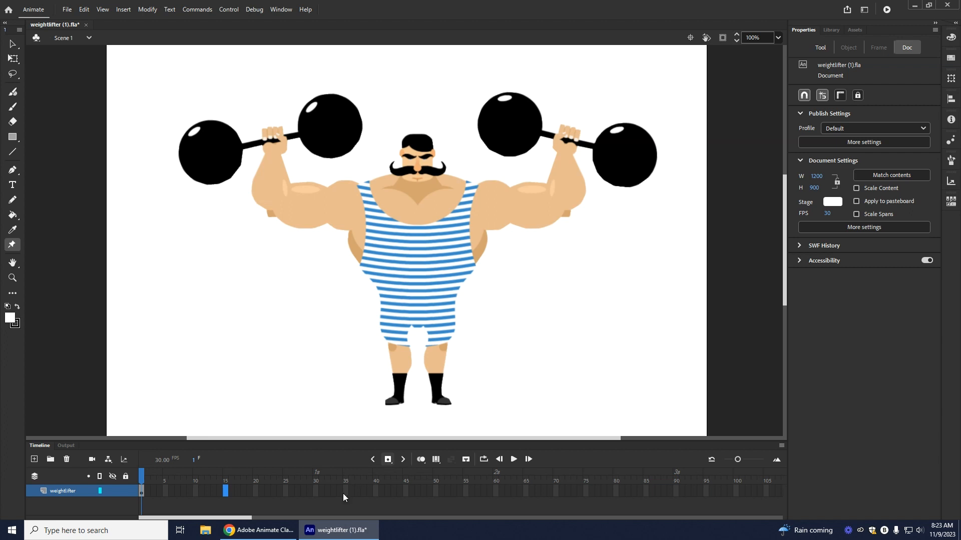
{"action": "left_click", "coordinate": [388, 460]}
{"action": "left_click", "coordinate": [315, 491]}
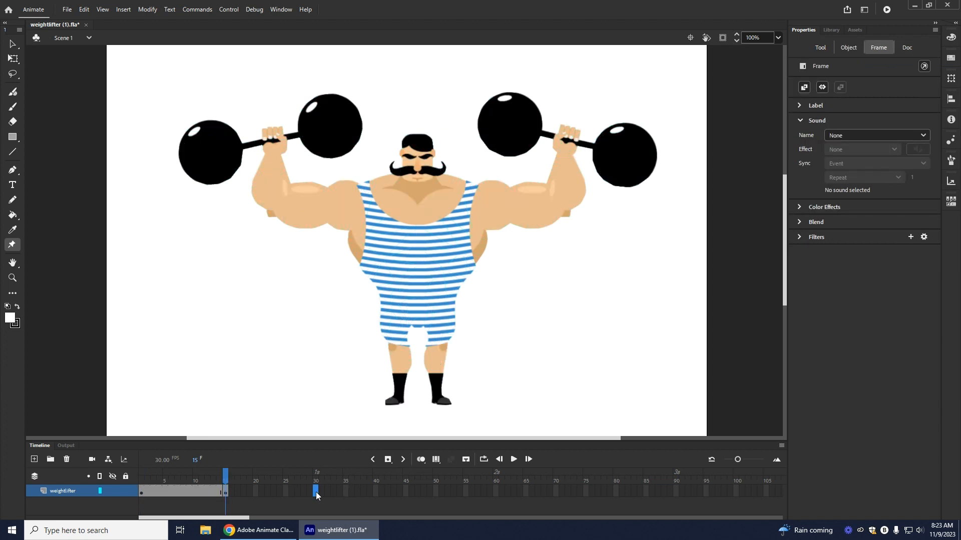
{"action": "left_click", "coordinate": [387, 463]}
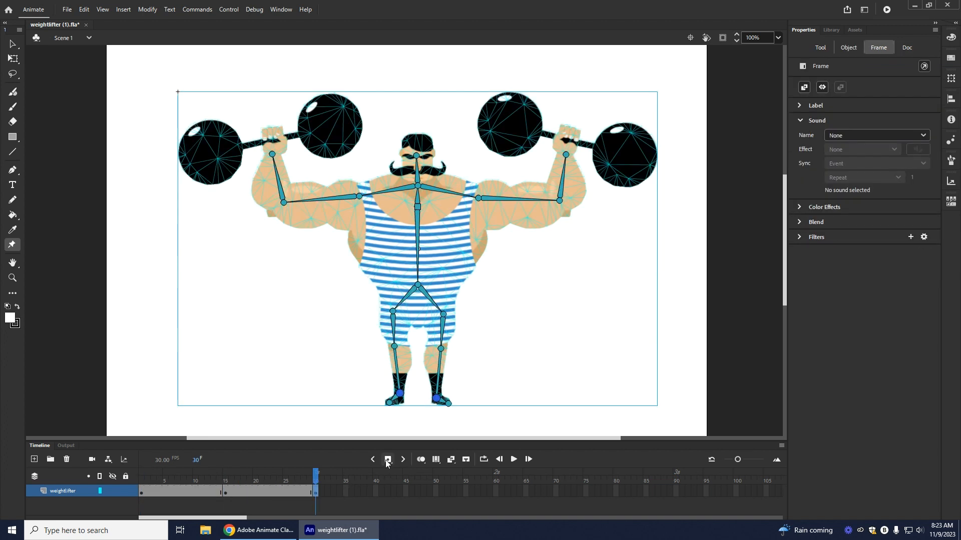
Step: At frame 15, lower the weightlifter by the chest joint towards a squat, turning on onion skinning for comparison
{"action": "left_click", "coordinate": [226, 492]}
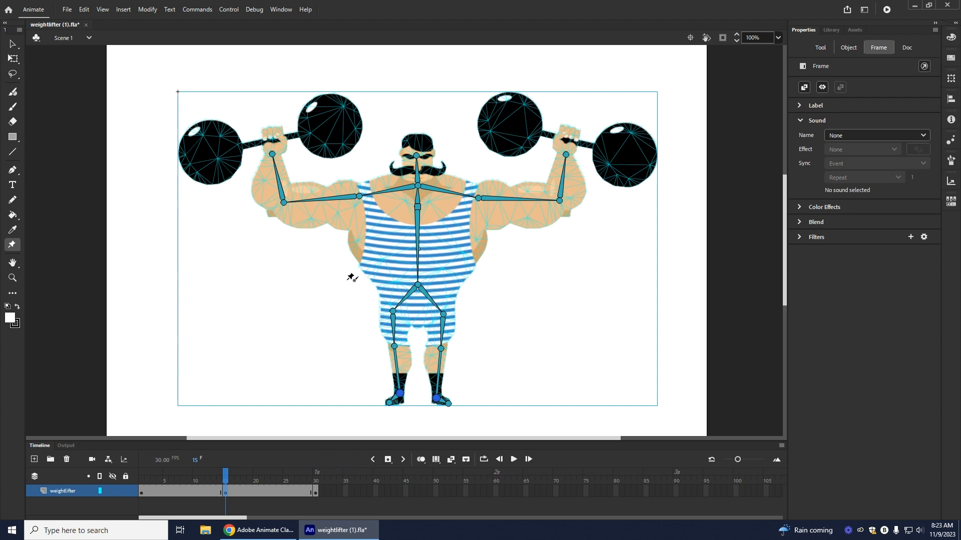
{"action": "left_click", "coordinate": [345, 293]}
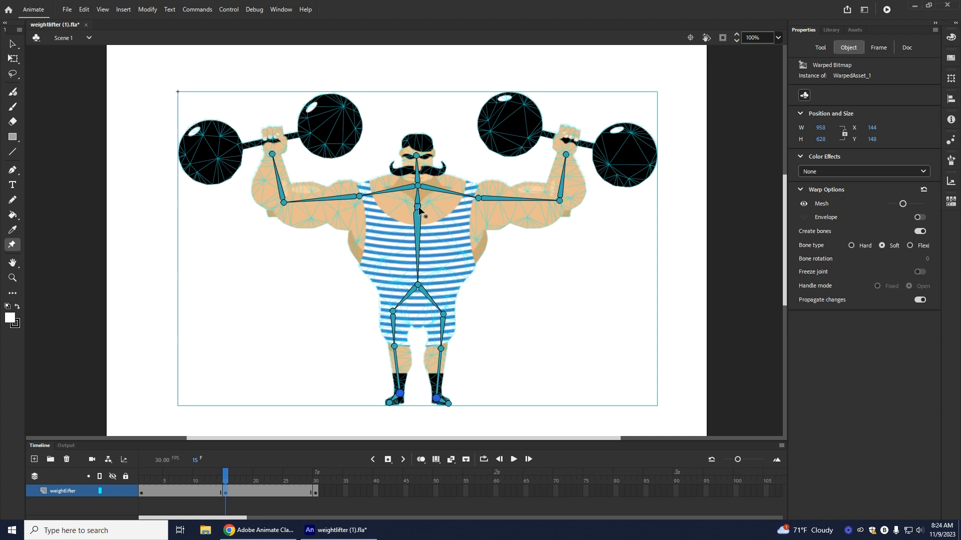
{"action": "left_click_drag", "start_coordinate": [419, 211], "coordinate": [420, 232]}
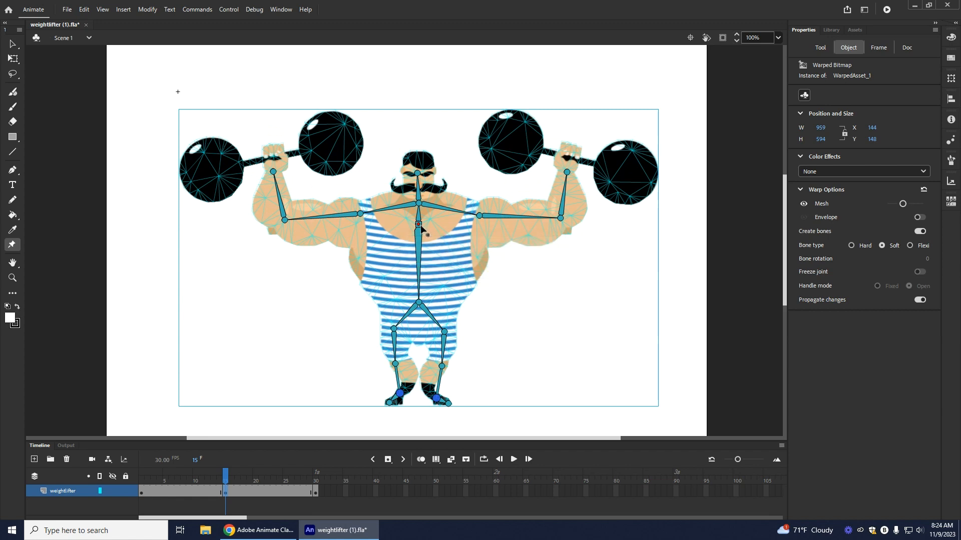
{"action": "left_click", "coordinate": [420, 460]}
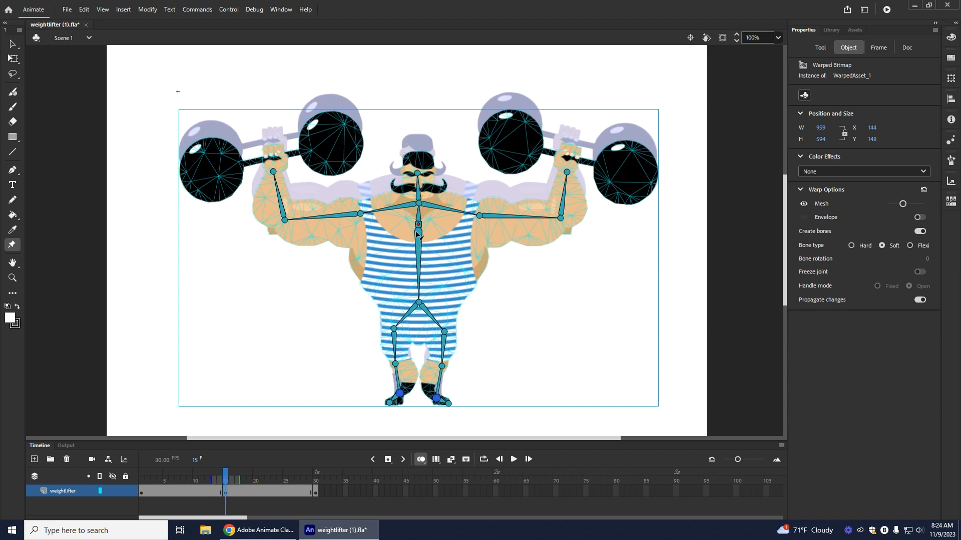
{"action": "left_click_drag", "start_coordinate": [418, 224], "coordinate": [419, 234]}
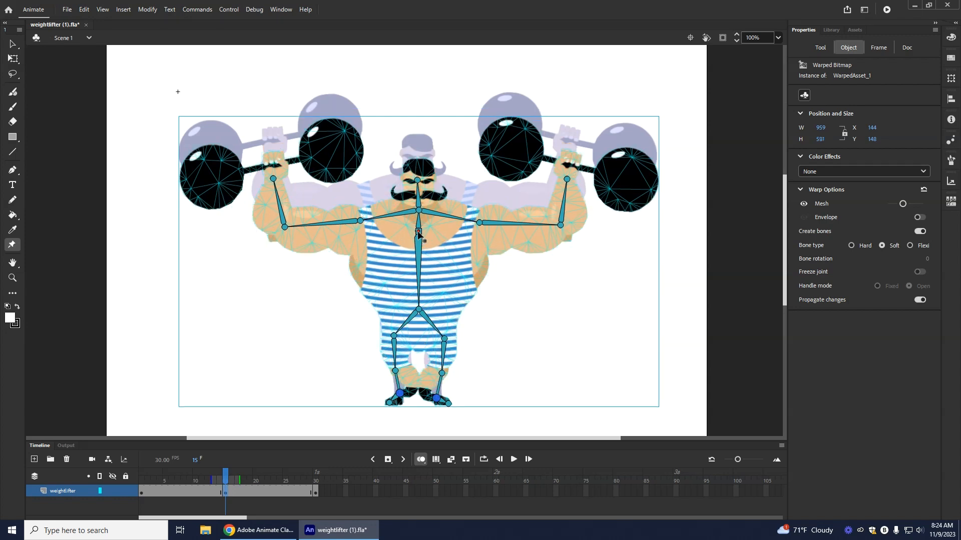
Step: Spread the hip and knee joints of both legs outward at frame 15 to form a bent-leg squat
{"action": "left_click", "coordinate": [393, 340]}
{"action": "left_click_drag", "start_coordinate": [393, 340], "coordinate": [382, 339]}
{"action": "left_click", "coordinate": [444, 339]}
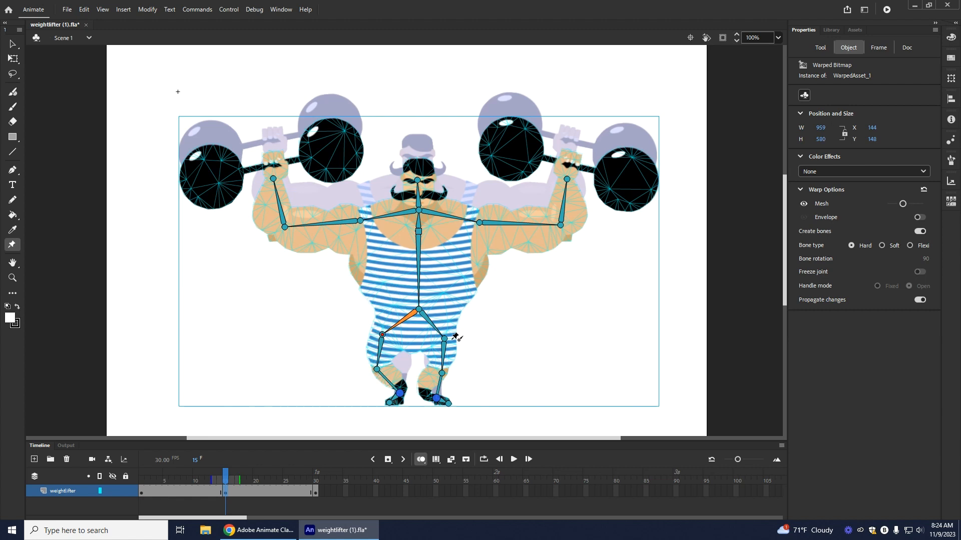
{"action": "left_click_drag", "start_coordinate": [444, 339], "coordinate": [454, 335]}
{"action": "left_click_drag", "start_coordinate": [464, 369], "coordinate": [471, 365]}
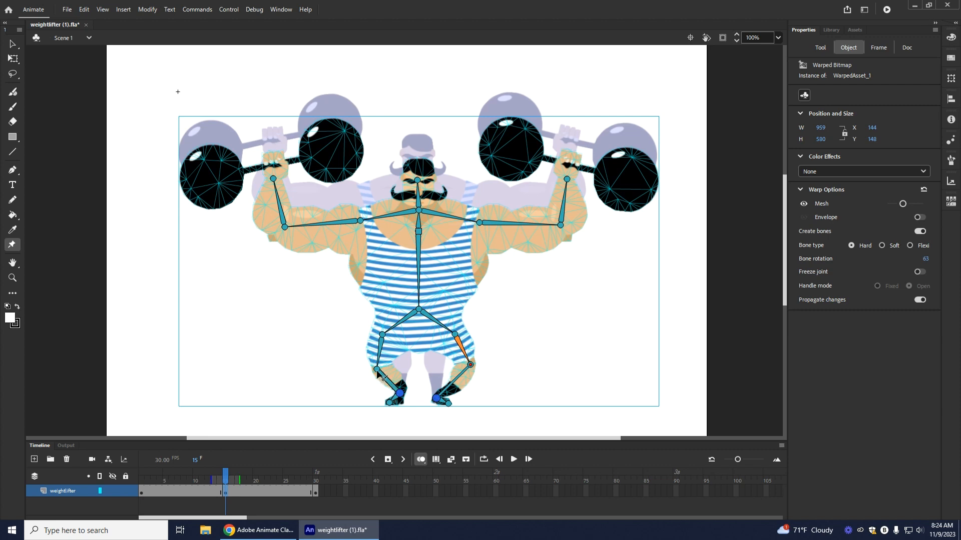
{"action": "mouse_move", "coordinate": [377, 370]}
{"action": "left_mouse_down"}
{"action": "mouse_move", "coordinate": [365, 371]}
{"action": "mouse_move", "coordinate": [368, 363]}
{"action": "left_mouse_up"}
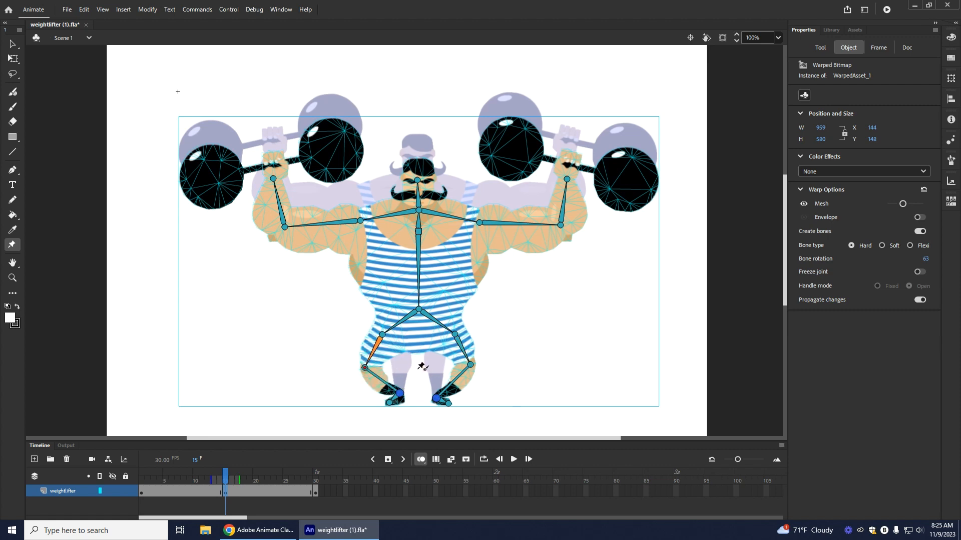
{"action": "left_click_drag", "start_coordinate": [470, 365], "coordinate": [471, 361]}
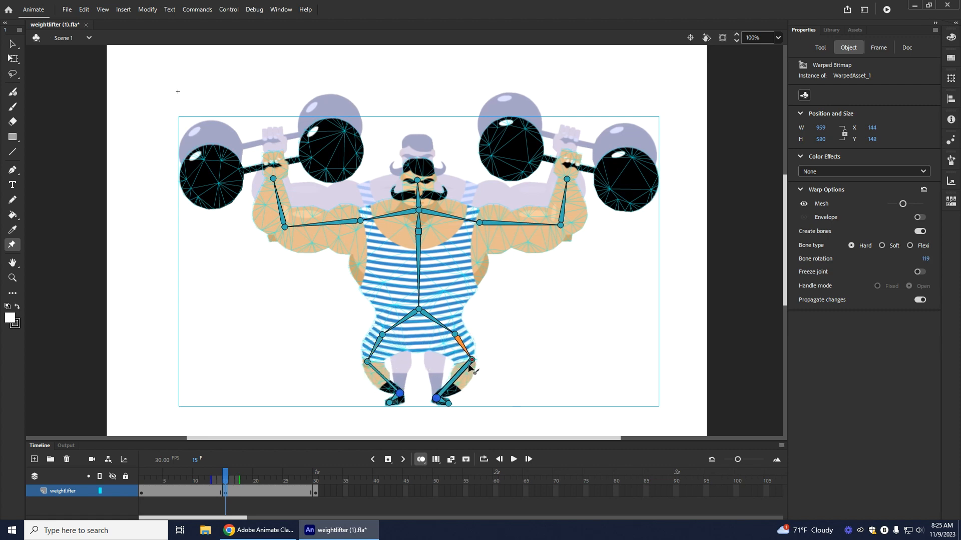
{"action": "left_click", "coordinate": [471, 361]}
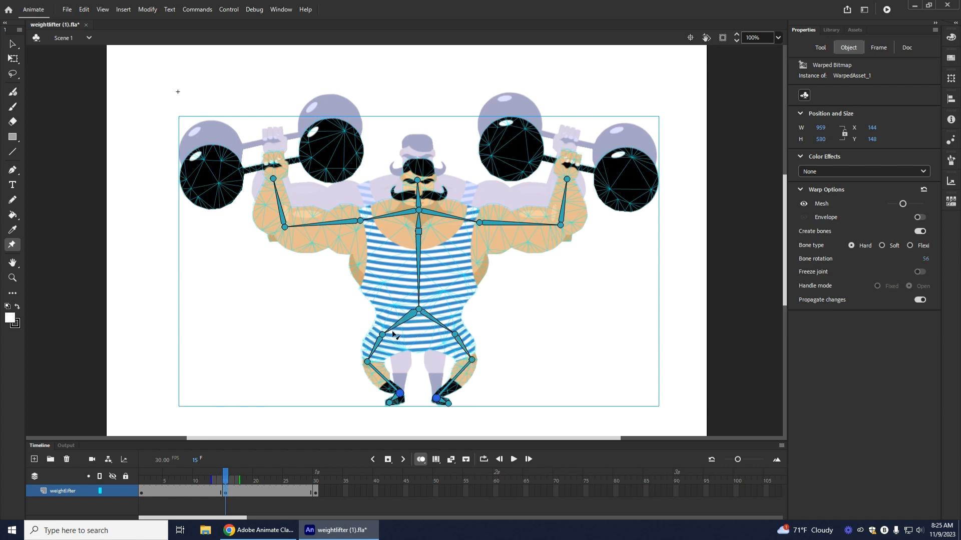
Step: Bring both hip joints back inward to narrow the stance, and lower the body slightly by the chest joint
{"action": "left_click_drag", "start_coordinate": [383, 335], "coordinate": [440, 336]}
{"action": "left_click", "coordinate": [447, 334]}
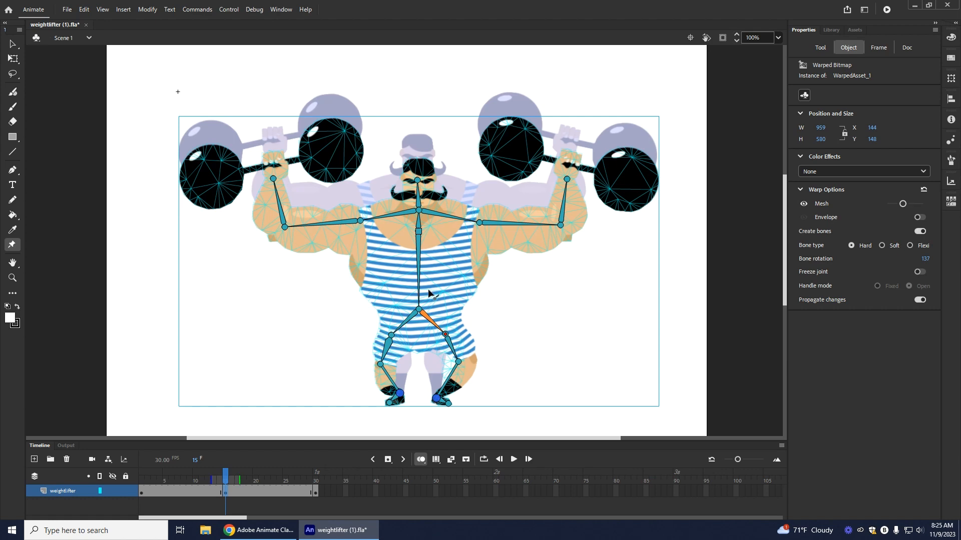
{"action": "left_click", "coordinate": [417, 231]}
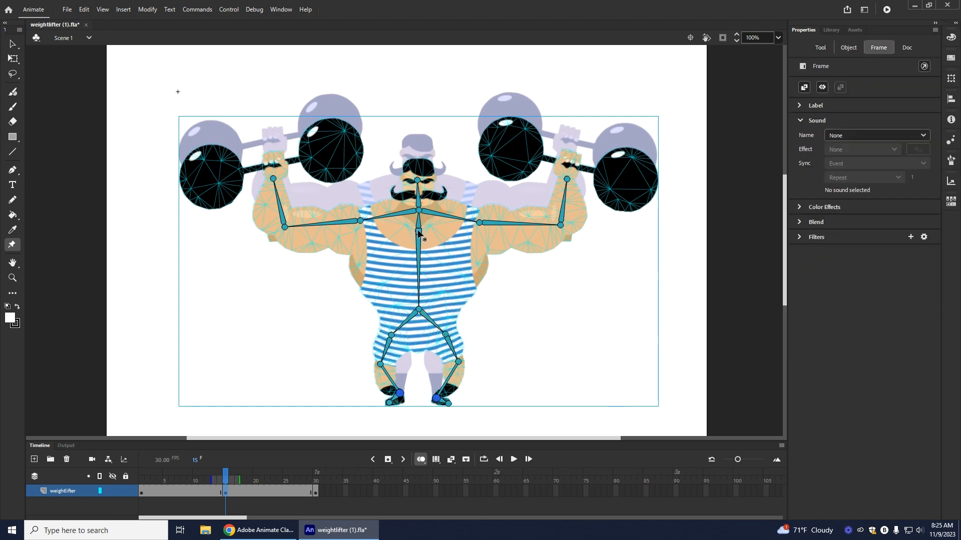
{"action": "left_click_drag", "start_coordinate": [419, 232], "coordinate": [418, 236]}
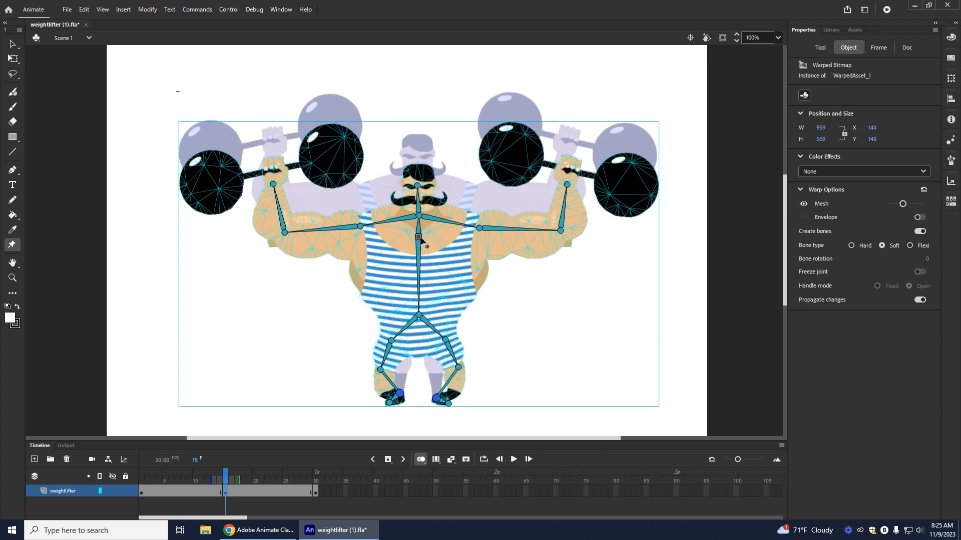
{"action": "left_click_drag", "start_coordinate": [419, 236], "coordinate": [420, 234]}
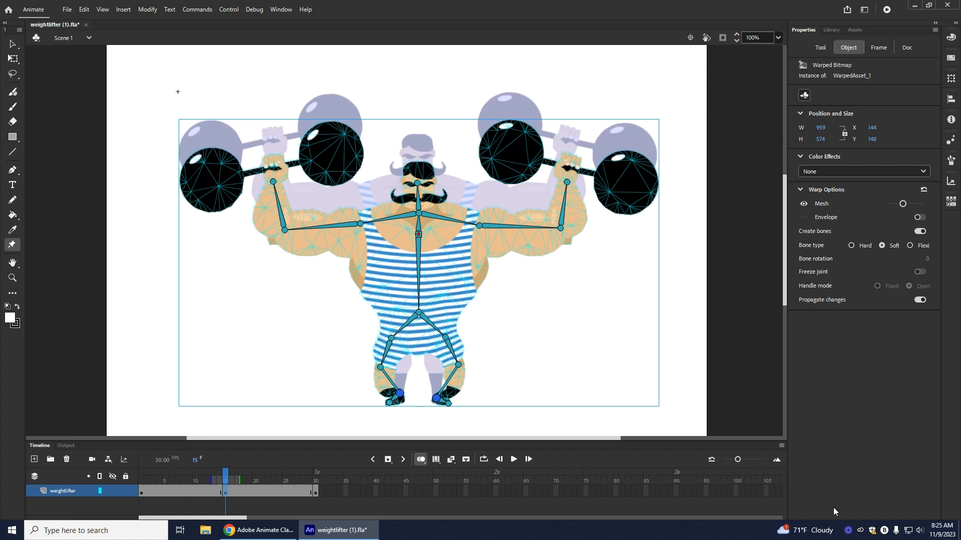
Step: Refine the squat at frame 15 by raising the left-side hip, bowing both knees outward and lowering the body by the chest joint
{"action": "left_click_drag", "start_coordinate": [193, 483], "coordinate": [225, 490]}
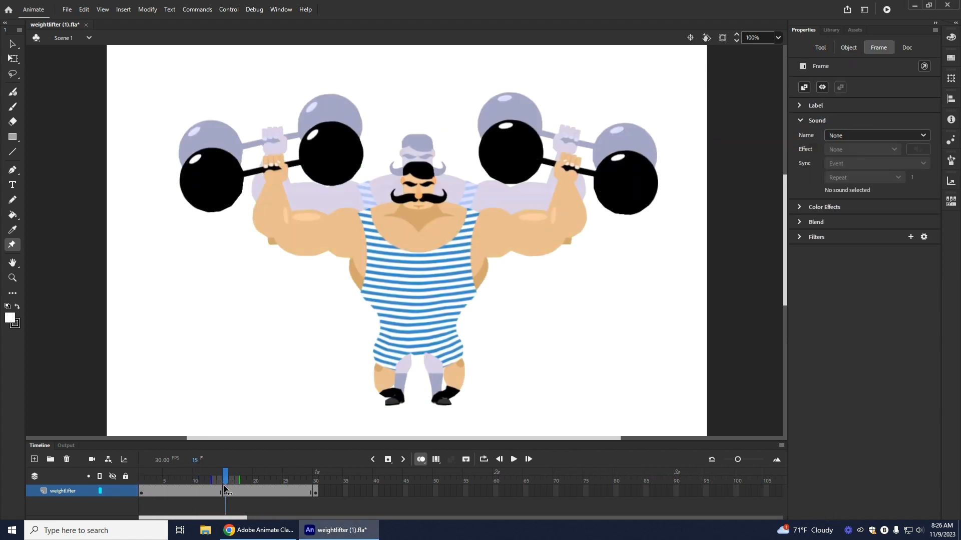
{"action": "left_click", "coordinate": [423, 325]}
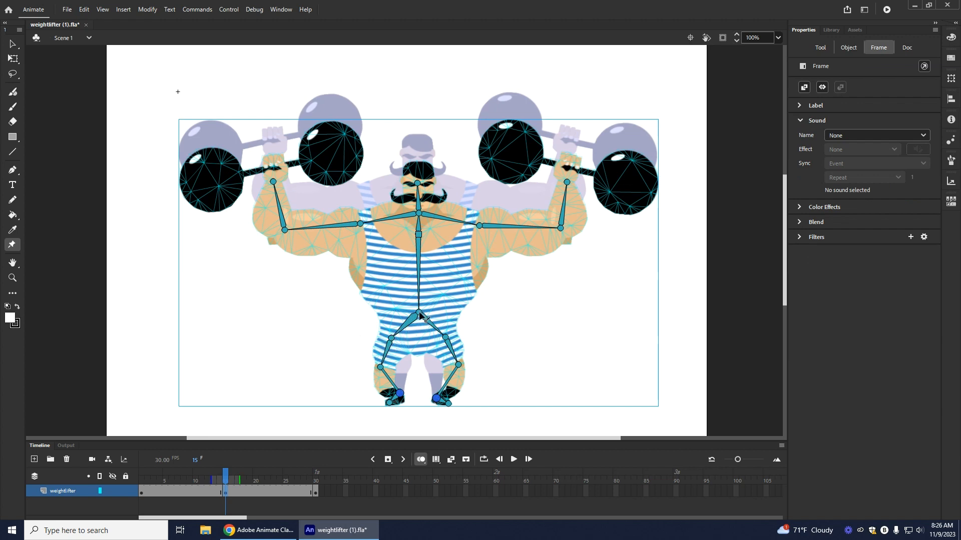
{"action": "left_click_drag", "start_coordinate": [391, 339], "coordinate": [392, 331]}
{"action": "left_click_drag", "start_coordinate": [458, 365], "coordinate": [468, 358]}
{"action": "left_click_drag", "start_coordinate": [376, 358], "coordinate": [371, 357]}
{"action": "left_click_drag", "start_coordinate": [419, 311], "coordinate": [418, 314]}
{"action": "left_click_drag", "start_coordinate": [418, 235], "coordinate": [418, 243]}
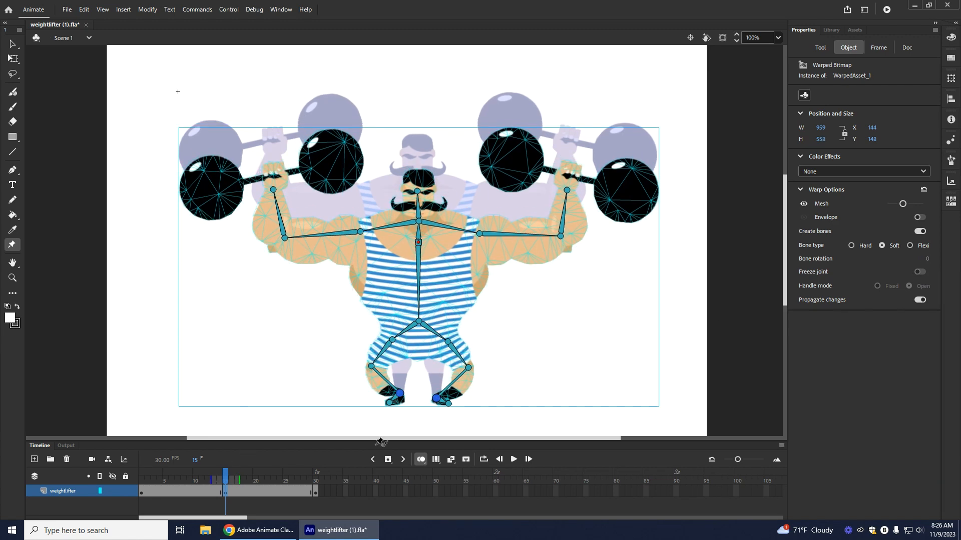
Step: Create classic tweens on the weightlifter layer between keyframes 1 and 15 and between keyframes 15 and 30
{"action": "mouse_move", "coordinate": [225, 475]}
{"action": "left_mouse_down"}
{"action": "mouse_move", "coordinate": [142, 479]}
{"action": "mouse_move", "coordinate": [314, 483]}
{"action": "mouse_move", "coordinate": [225, 489]}
{"action": "left_mouse_up"}
{"action": "left_click", "coordinate": [167, 502]}
{"action": "left_click", "coordinate": [185, 490]}
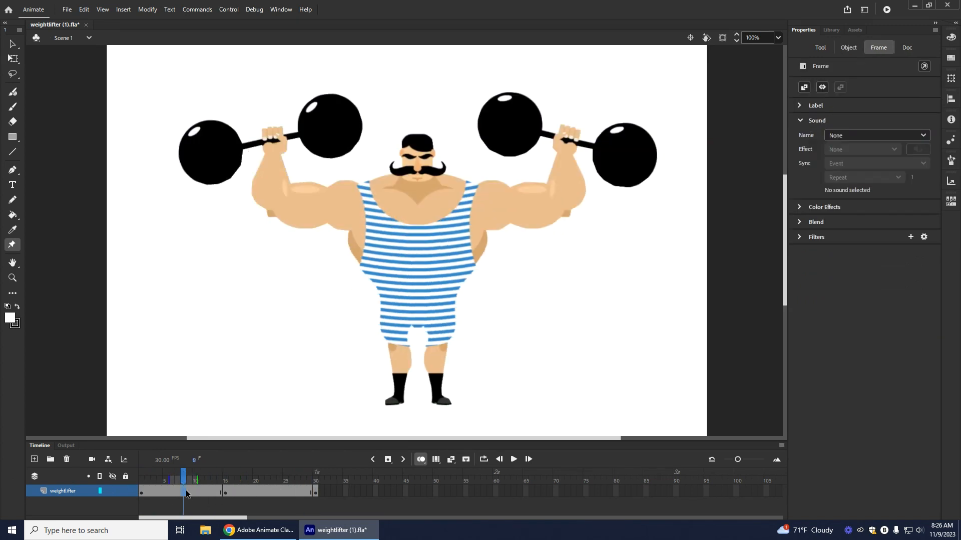
{"action": "right_click", "coordinate": [182, 492]}
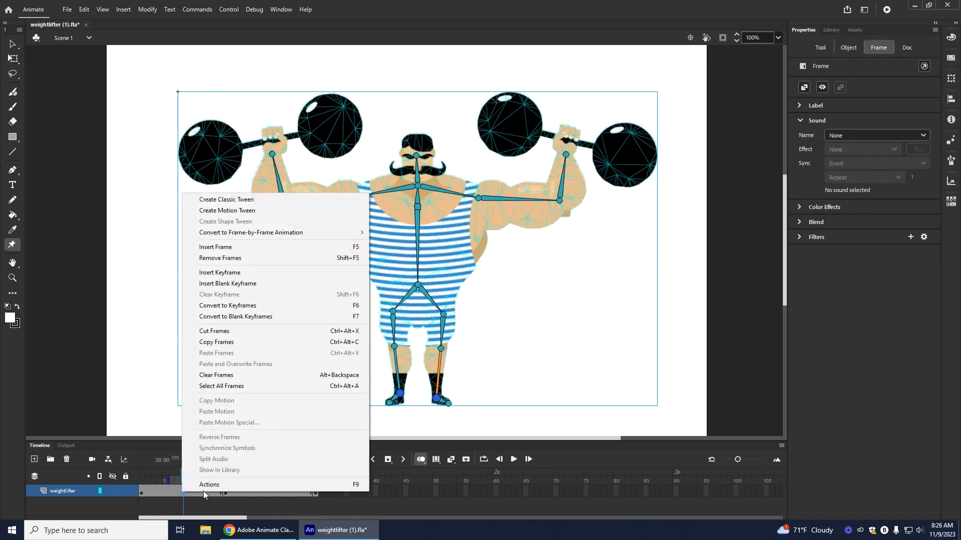
{"action": "left_click", "coordinate": [226, 199]}
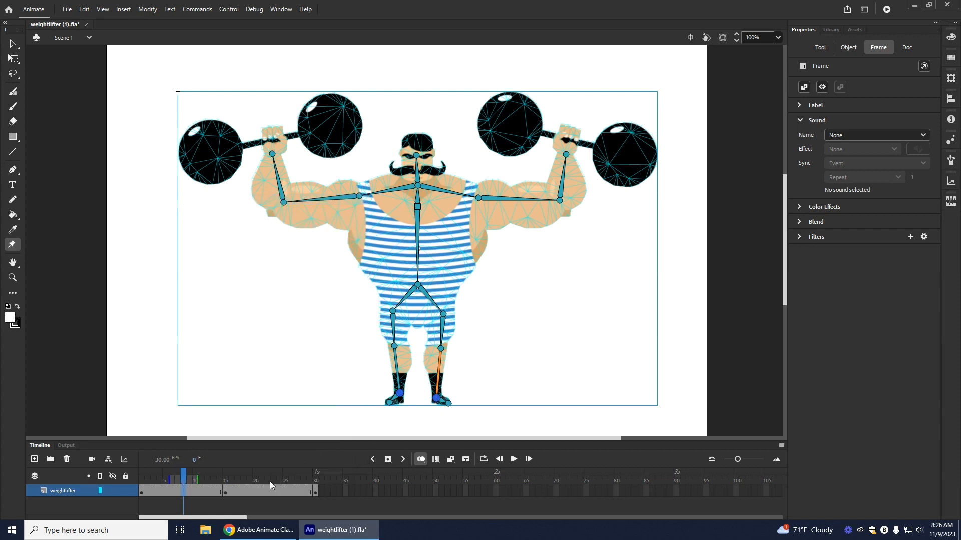
{"action": "left_click", "coordinate": [275, 488]}
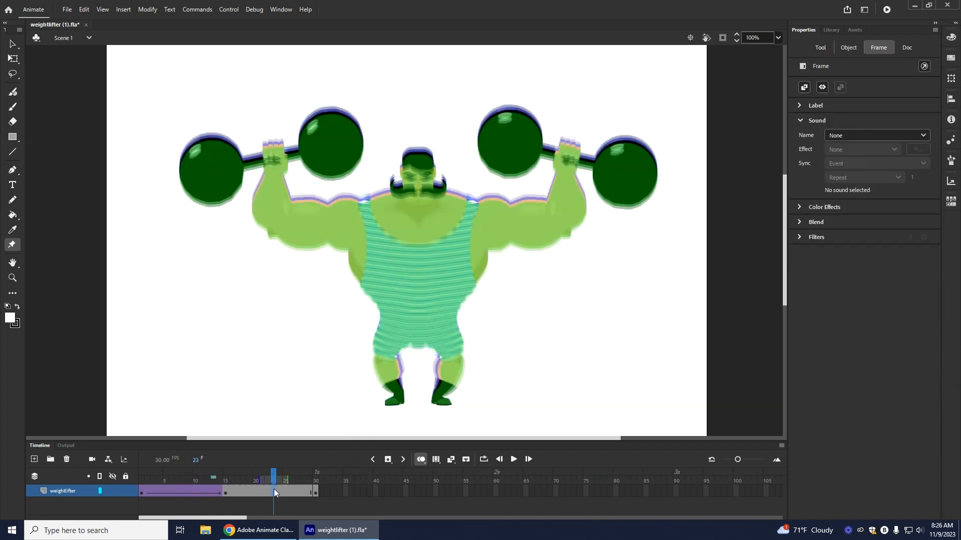
{"action": "right_click", "coordinate": [274, 489]}
{"action": "left_click", "coordinate": [322, 194]}
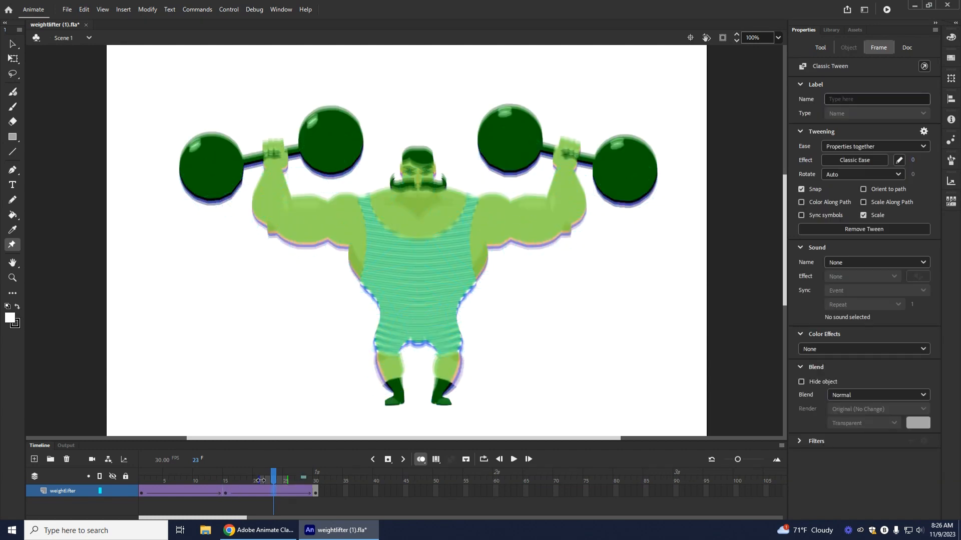
Step: Turn off onion skinning and play the tweened squat animation from frame 1
{"action": "left_click_drag", "start_coordinate": [167, 483], "coordinate": [141, 483]}
{"action": "left_click", "coordinate": [422, 459]}
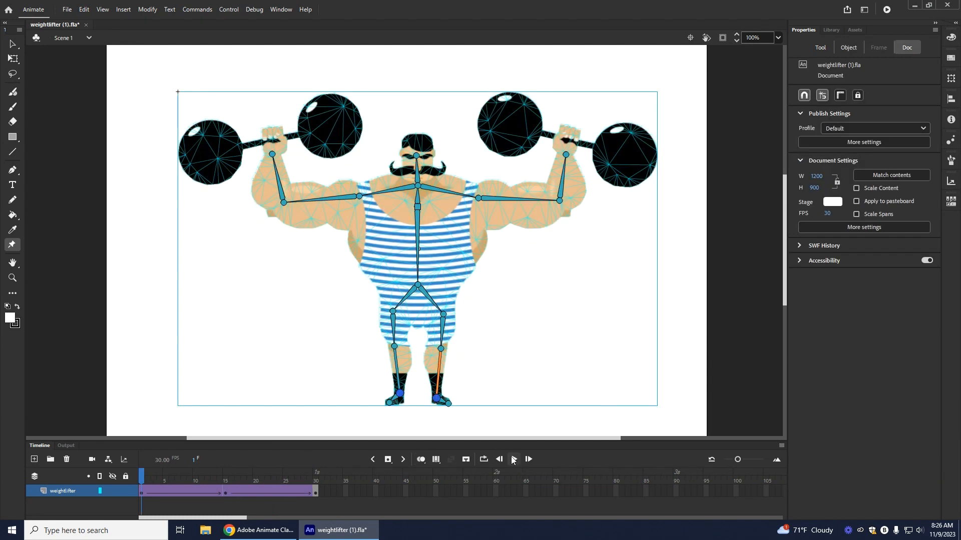
{"action": "left_click", "coordinate": [513, 459]}
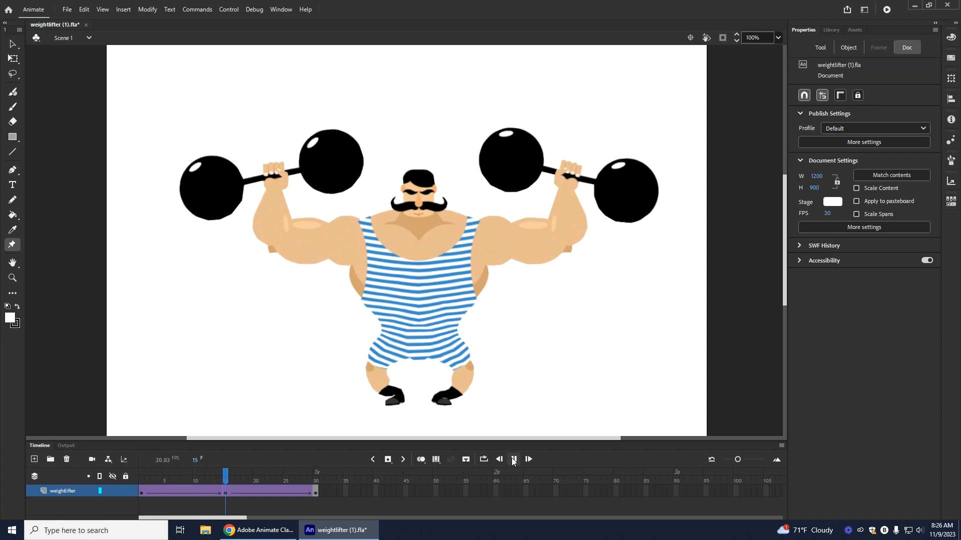
{"action": "left_click", "coordinate": [513, 459]}
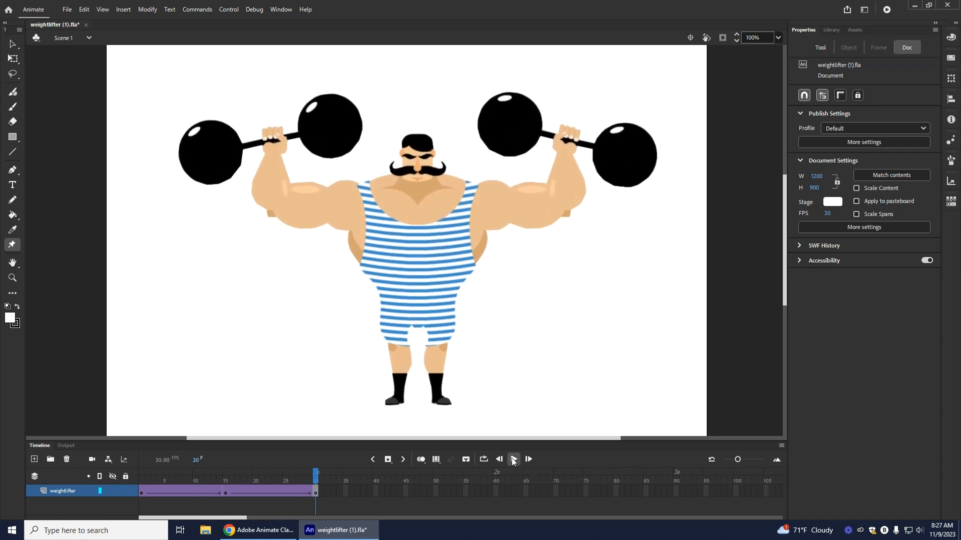
{"action": "left_click", "coordinate": [513, 459]}
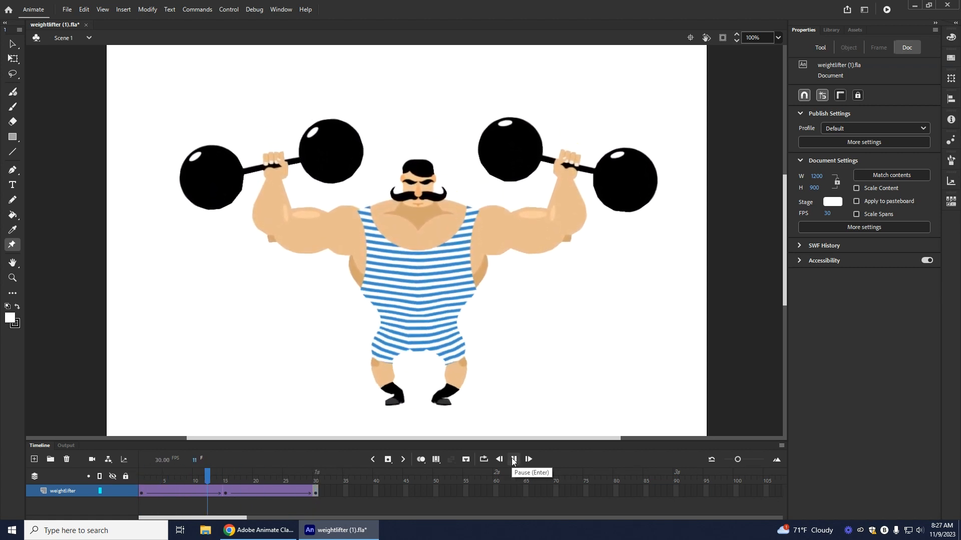
Step: Deepen the squat at frame 15 by lowering the chest joint and bowing both knees up and outward, and play it back
{"action": "left_click", "coordinate": [224, 494]}
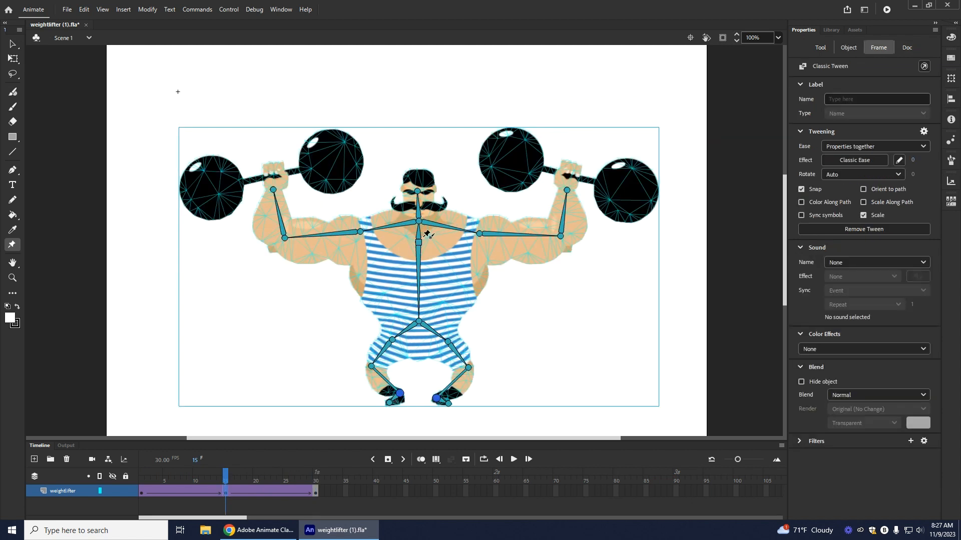
{"action": "left_click_drag", "start_coordinate": [418, 248], "coordinate": [419, 254]}
{"action": "left_click_drag", "start_coordinate": [371, 373], "coordinate": [364, 358]}
{"action": "left_click_drag", "start_coordinate": [469, 375], "coordinate": [475, 362]}
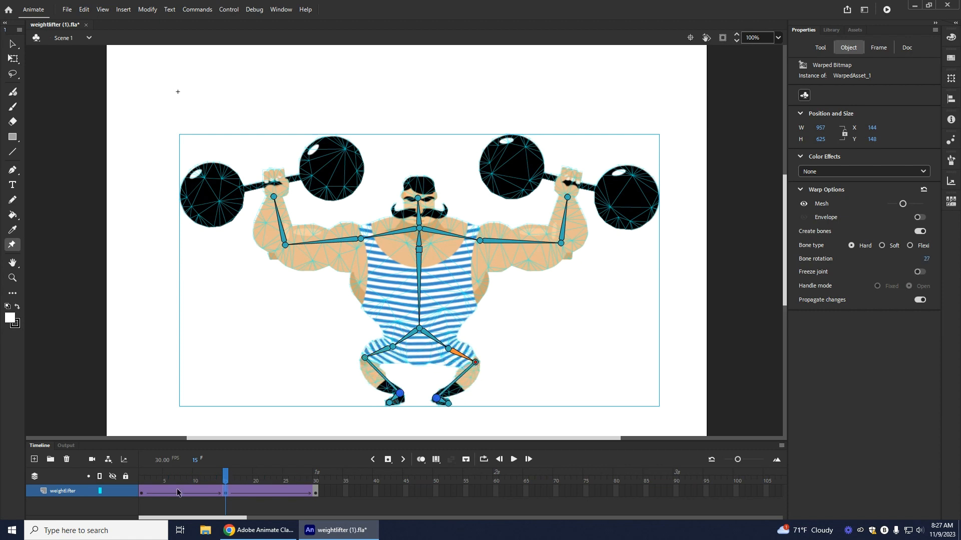
{"action": "left_click", "coordinate": [142, 492]}
{"action": "left_click", "coordinate": [514, 459]}
Step: At frame 15, lower both elbow joints slightly and tilt the head joint to one side
{"action": "left_click_drag", "start_coordinate": [312, 472], "coordinate": [226, 494]}
{"action": "left_click", "coordinate": [226, 493]}
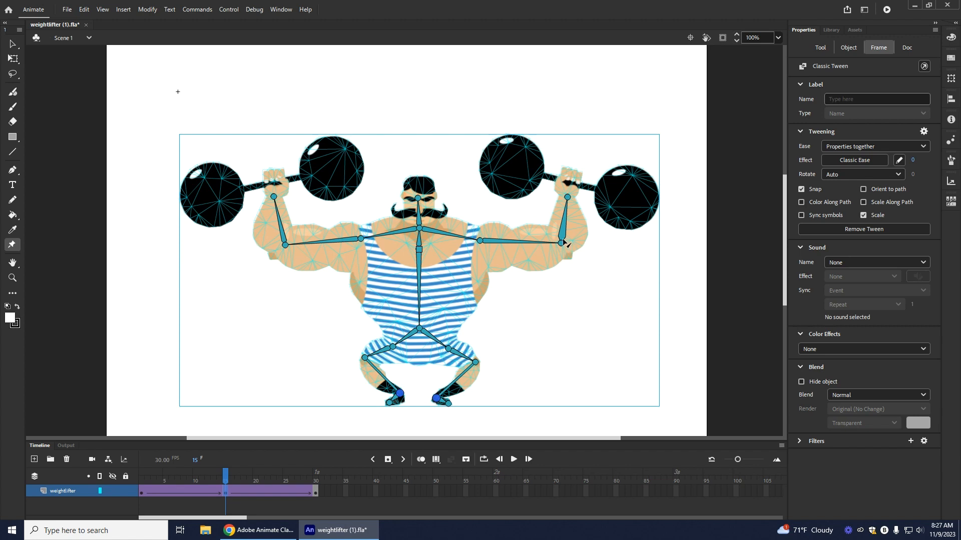
{"action": "left_click_drag", "start_coordinate": [559, 245], "coordinate": [560, 251]}
{"action": "left_click", "coordinate": [290, 246]}
{"action": "left_click_drag", "start_coordinate": [287, 249], "coordinate": [295, 261]}
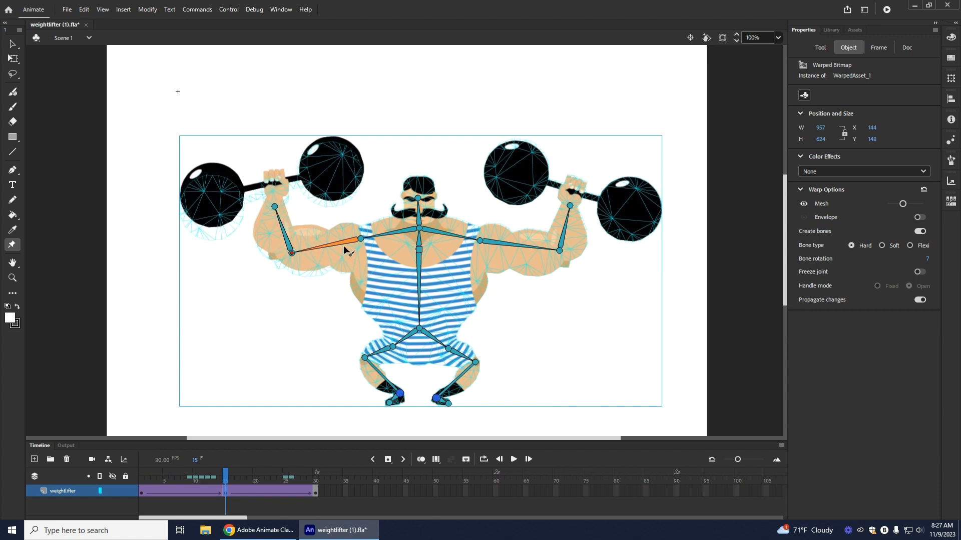
{"action": "left_click_drag", "start_coordinate": [417, 199], "coordinate": [429, 193]}
Step: Play the animation from frame 1 to review the arm and head movement
{"action": "left_click", "coordinate": [225, 480]}
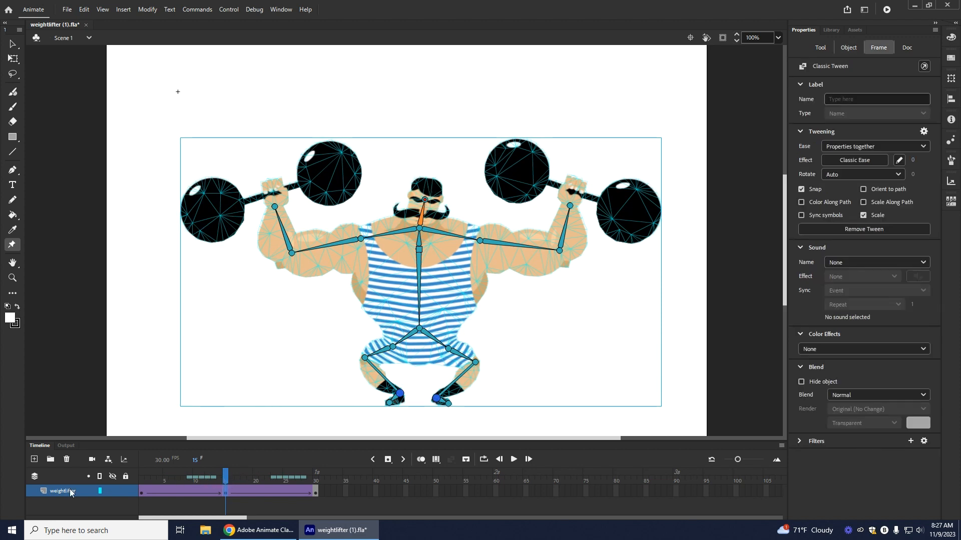
{"action": "left_click", "coordinate": [218, 479]}
{"action": "left_click_drag", "start_coordinate": [213, 477], "coordinate": [141, 477]}
{"action": "left_click", "coordinate": [514, 460]}
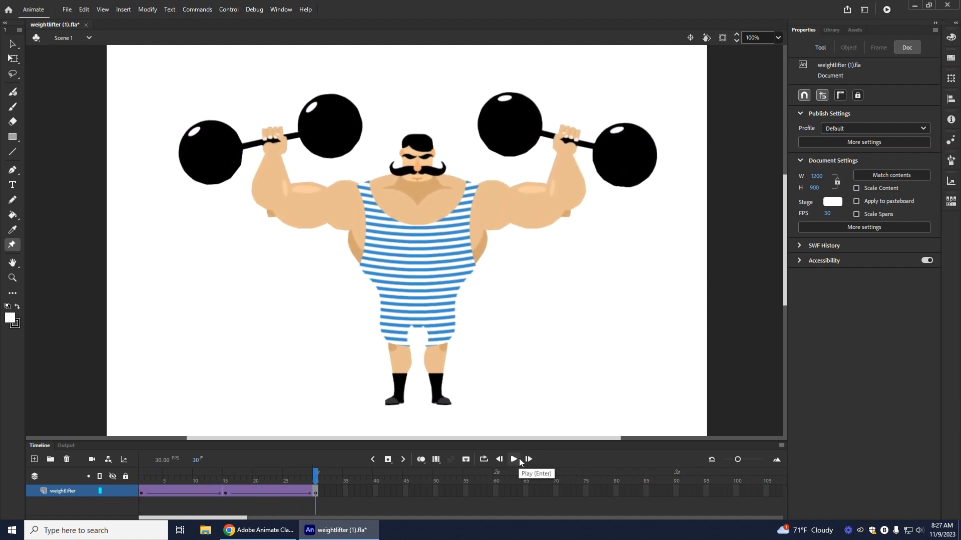
{"action": "left_click", "coordinate": [515, 460]}
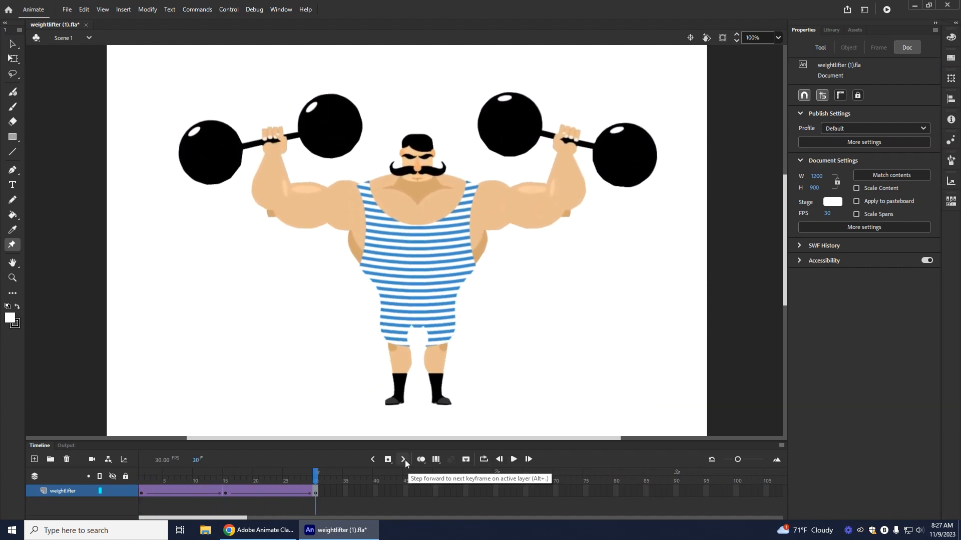
Step: At frame 15, add a separate warp joint on each tip of the weightlifter's mustache
{"action": "left_click_drag", "start_coordinate": [318, 479], "coordinate": [226, 490]}
{"action": "left_click", "coordinate": [227, 490]}
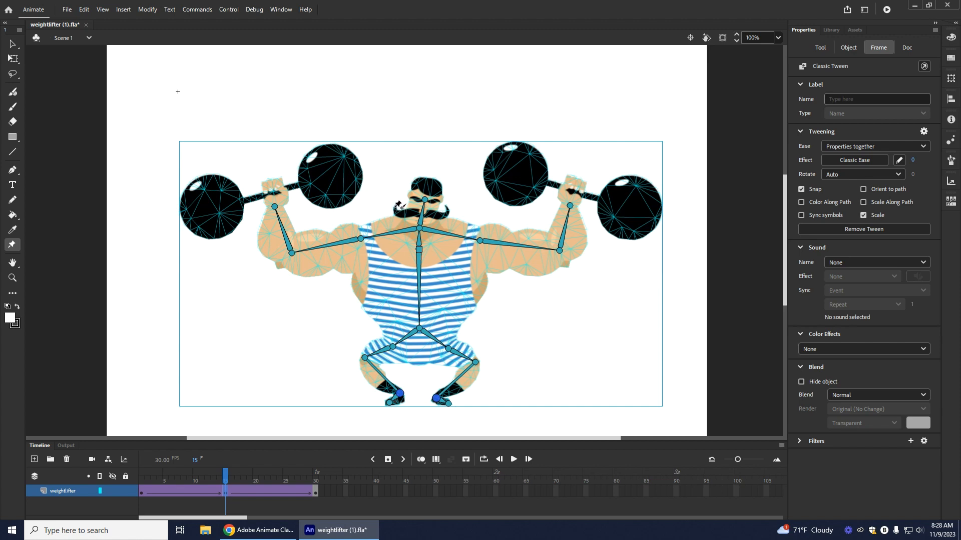
{"action": "left_click", "coordinate": [394, 209]}
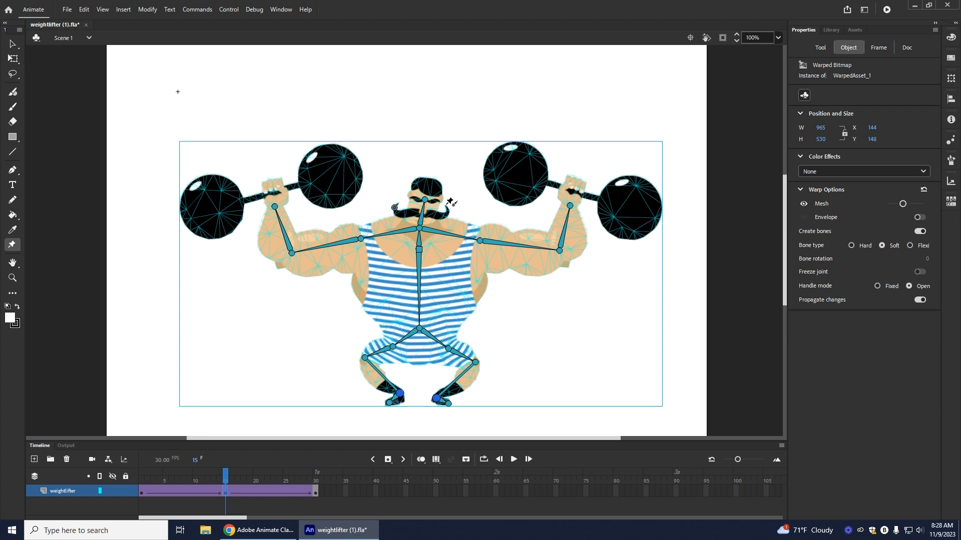
{"action": "key", "text": "Return"}
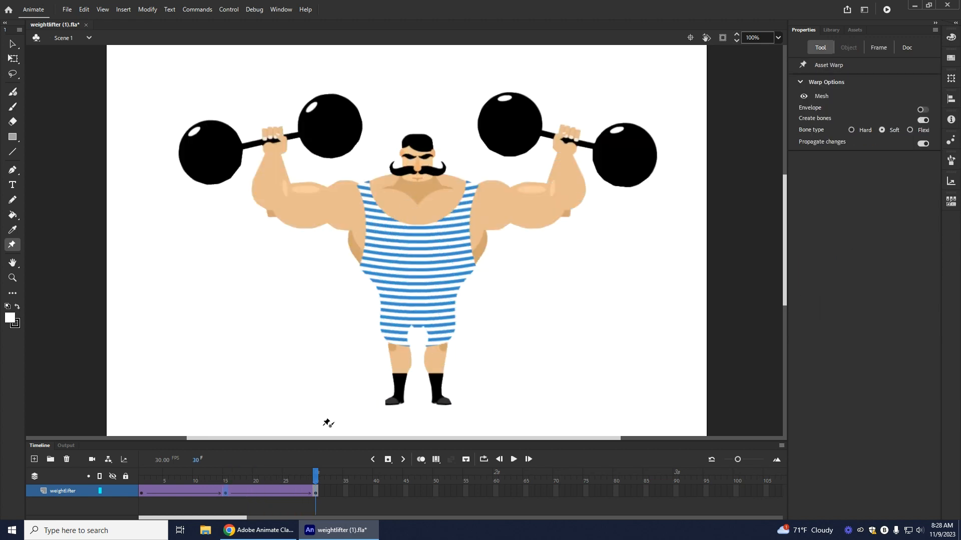
{"action": "left_click", "coordinate": [224, 490]}
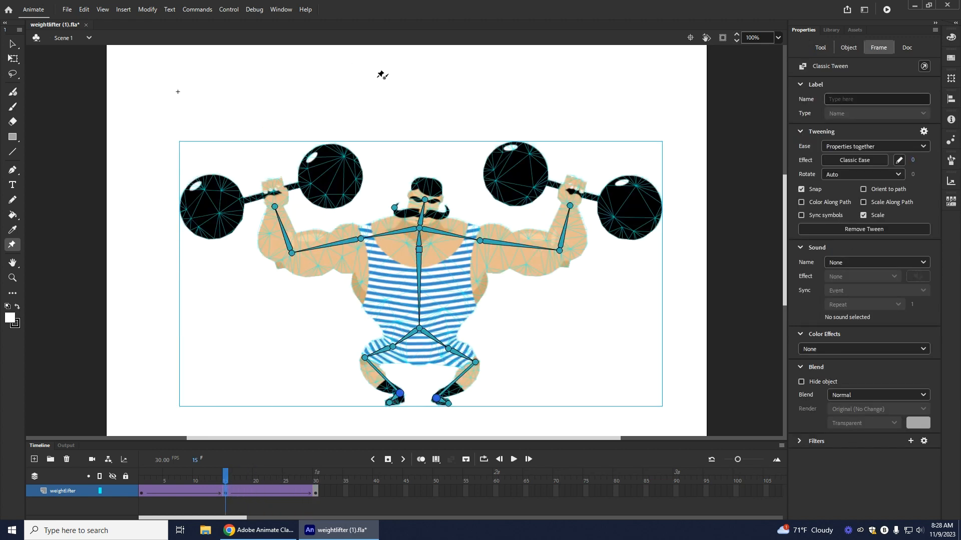
{"action": "left_click", "coordinate": [446, 210]}
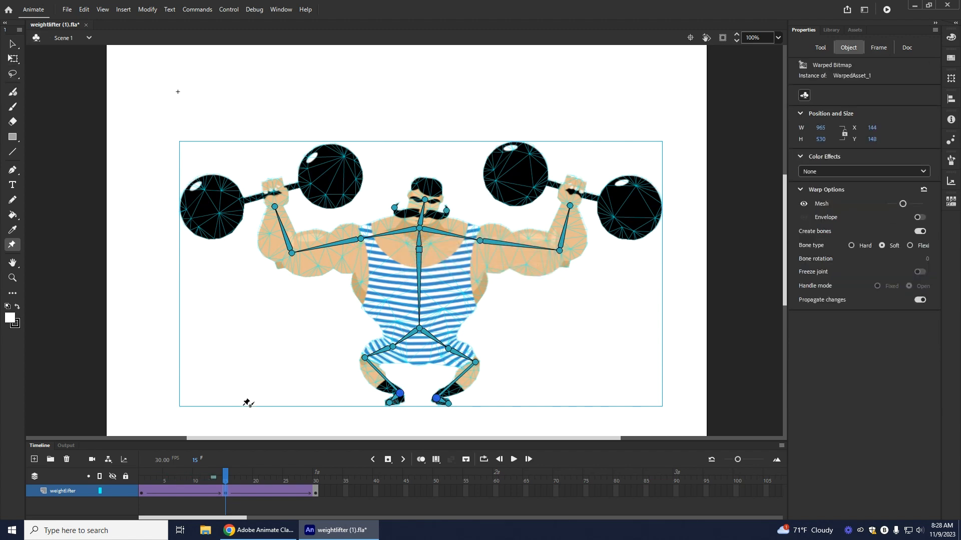
Step: Pull both mustache tip joints outward at frame 15 to stretch the mustache, and play the animation
{"action": "left_click", "coordinate": [224, 491]}
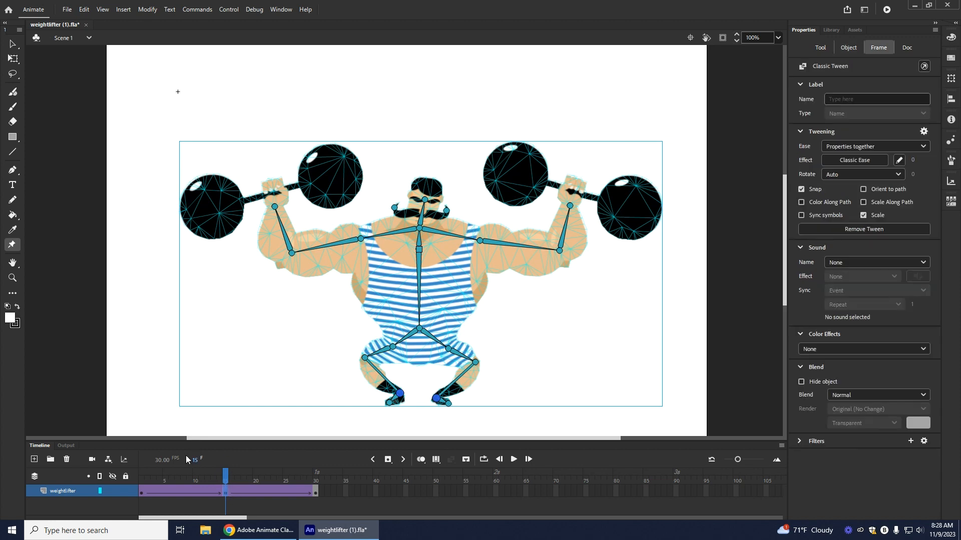
{"action": "left_click_drag", "start_coordinate": [394, 208], "coordinate": [386, 208]}
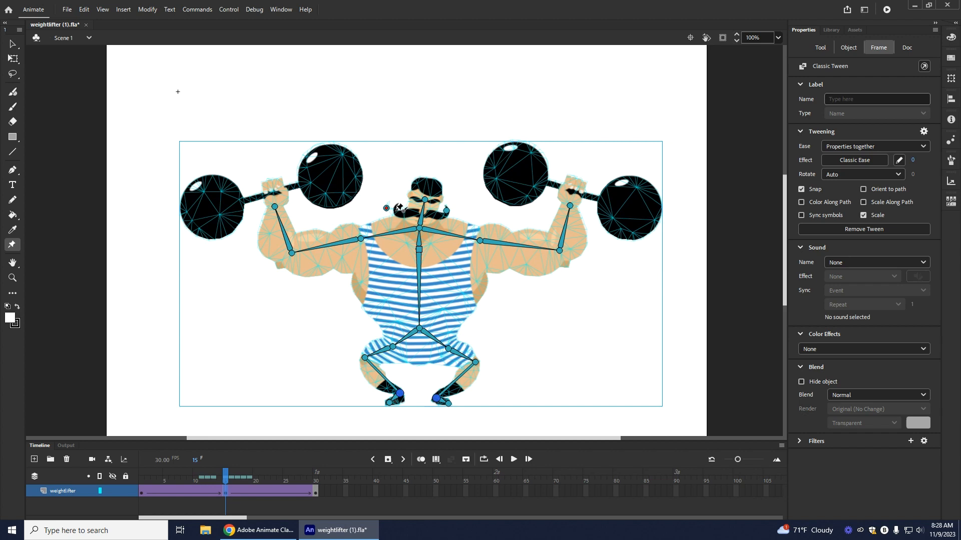
{"action": "left_click", "coordinate": [449, 211]}
{"action": "left_click_drag", "start_coordinate": [451, 213], "coordinate": [457, 213]}
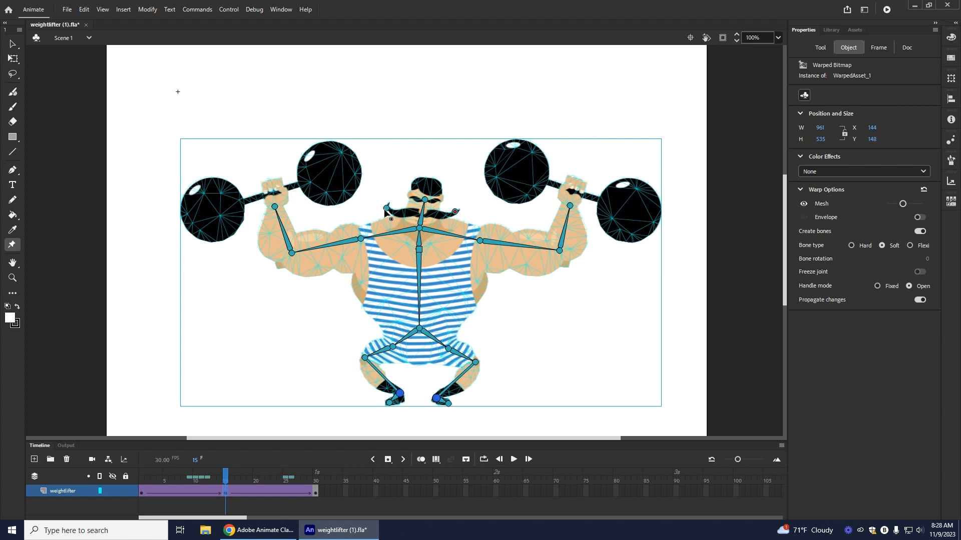
{"action": "left_click_drag", "start_coordinate": [386, 209], "coordinate": [384, 211]}
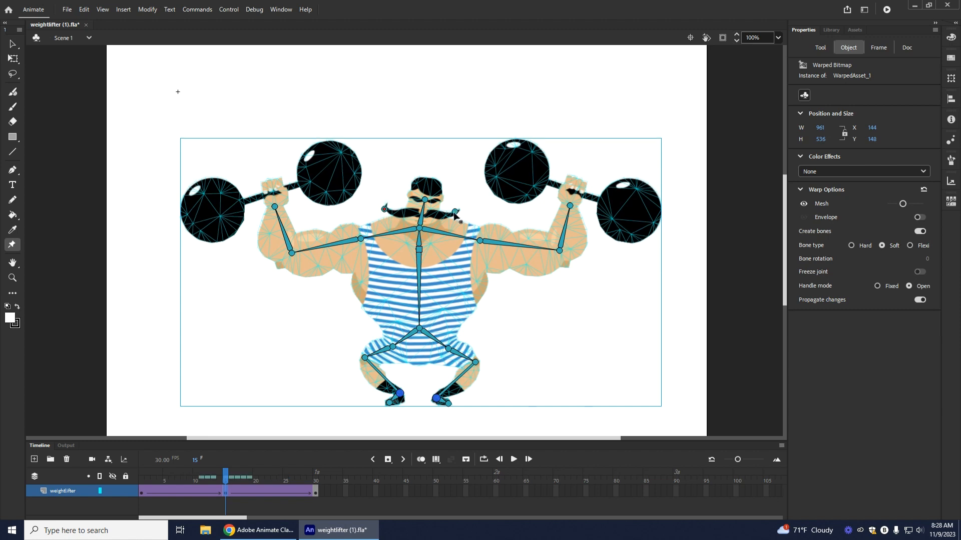
{"action": "left_click_drag", "start_coordinate": [457, 215], "coordinate": [462, 217]}
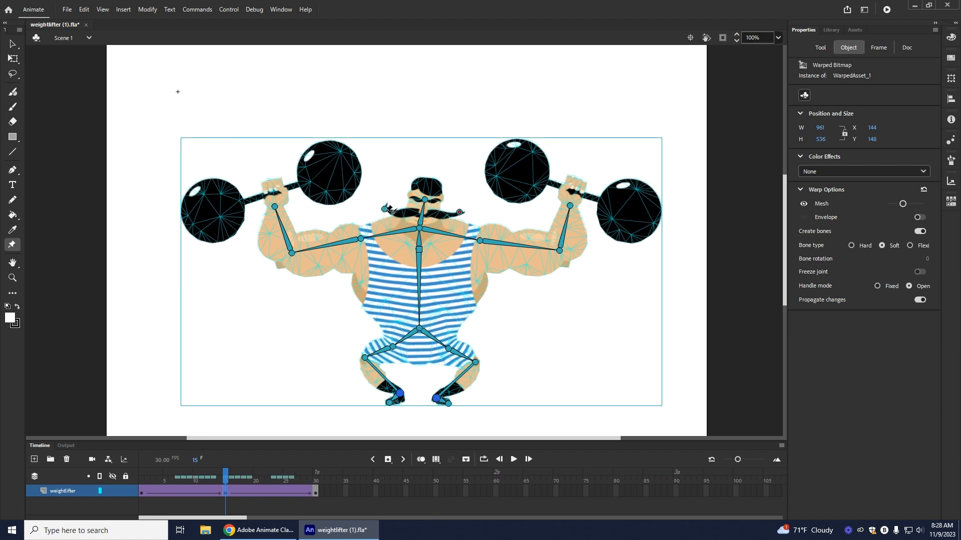
{"action": "left_click_drag", "start_coordinate": [386, 212], "coordinate": [383, 211]}
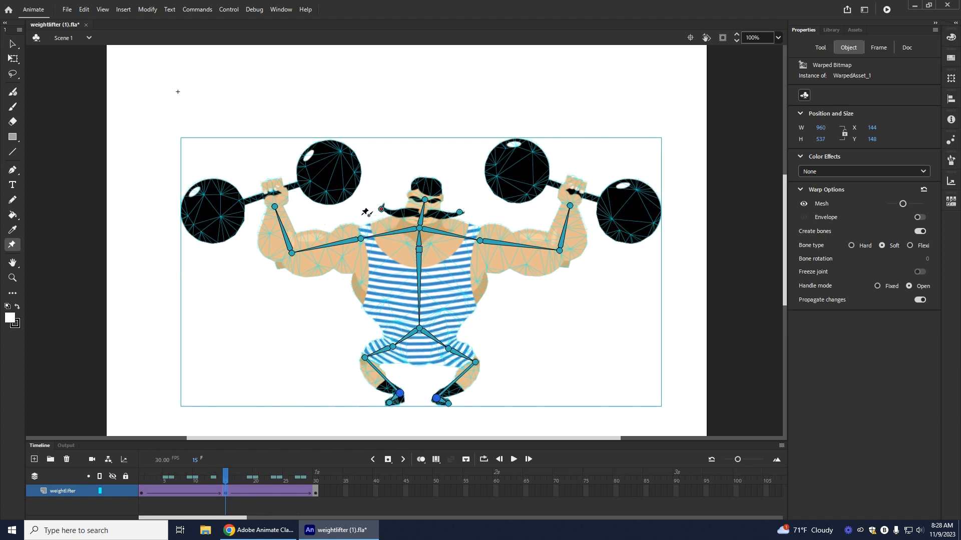
{"action": "left_click", "coordinate": [513, 459]}
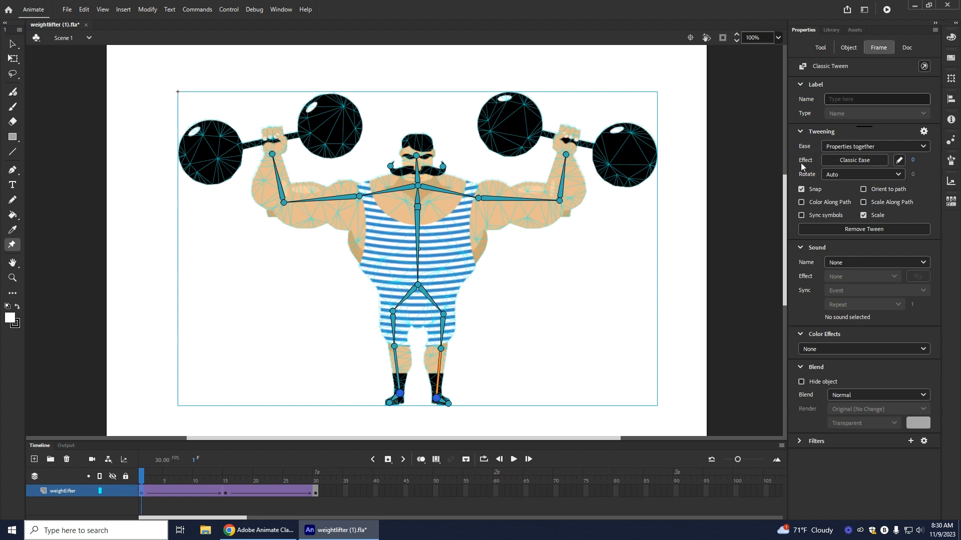
{"action": "left_click", "coordinate": [846, 161]}
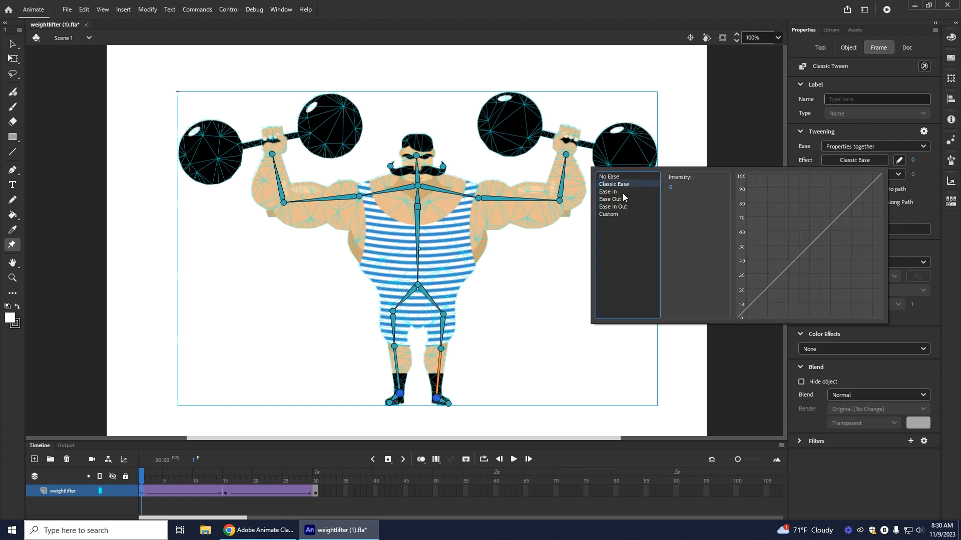
{"action": "left_click", "coordinate": [614, 193]}
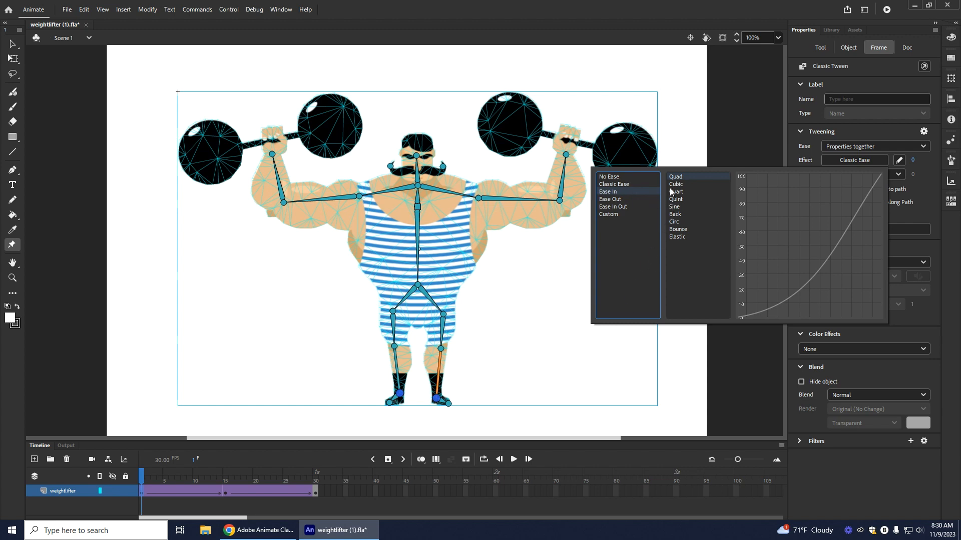
{"action": "left_click", "coordinate": [316, 495]}
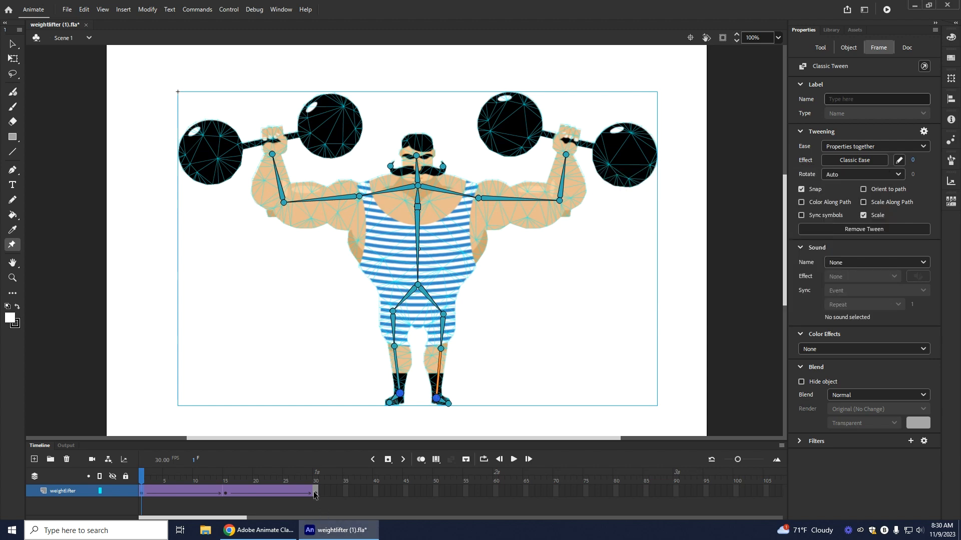
Step: Apply the Quad Ease-Out effect to the classic tween between frames 15 and 30
{"action": "left_click_drag", "start_coordinate": [140, 479], "coordinate": [336, 469]}
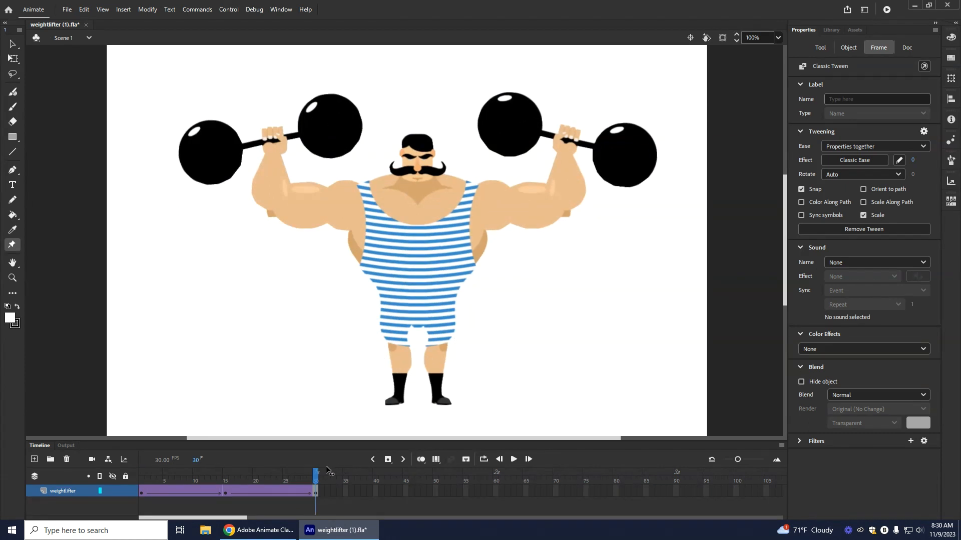
{"action": "left_click", "coordinate": [314, 494]}
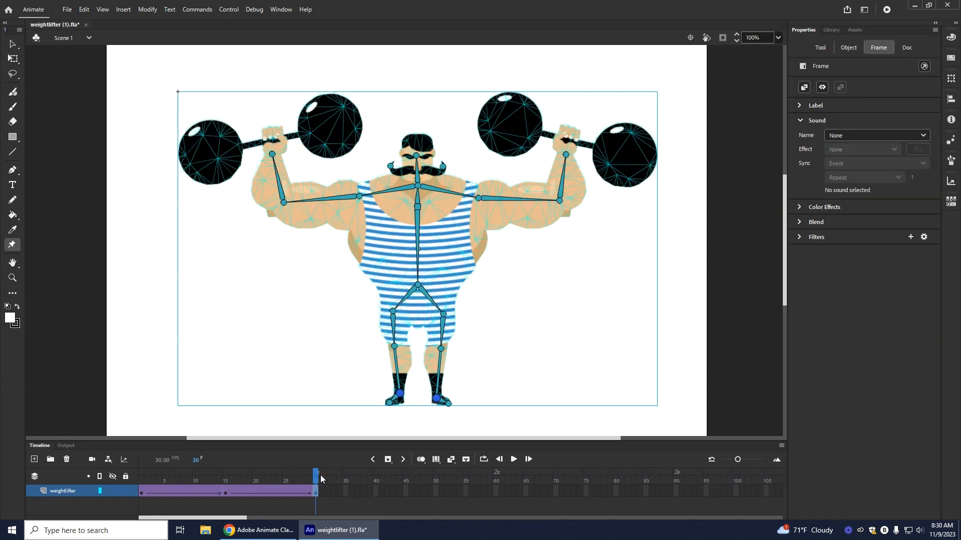
{"action": "left_click", "coordinate": [310, 479]}
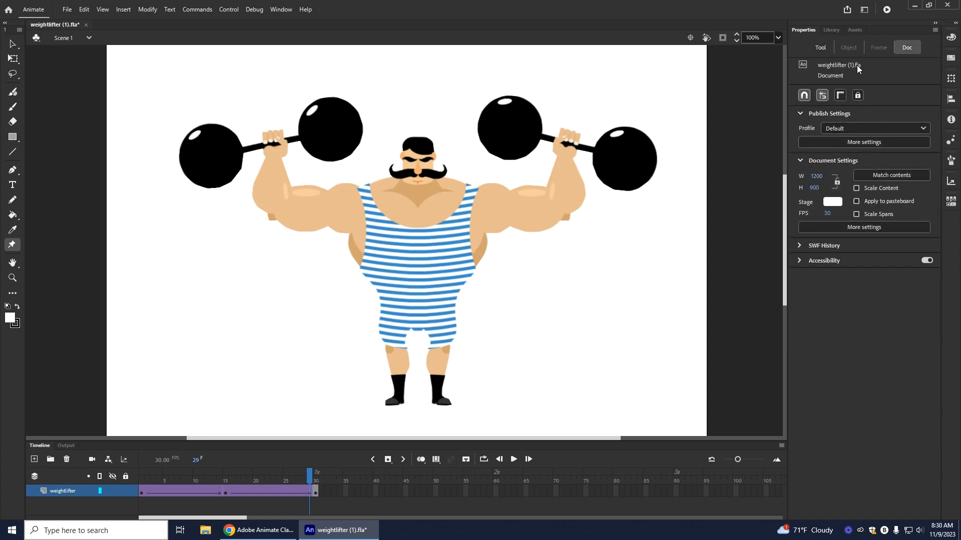
{"action": "left_click", "coordinate": [309, 491]}
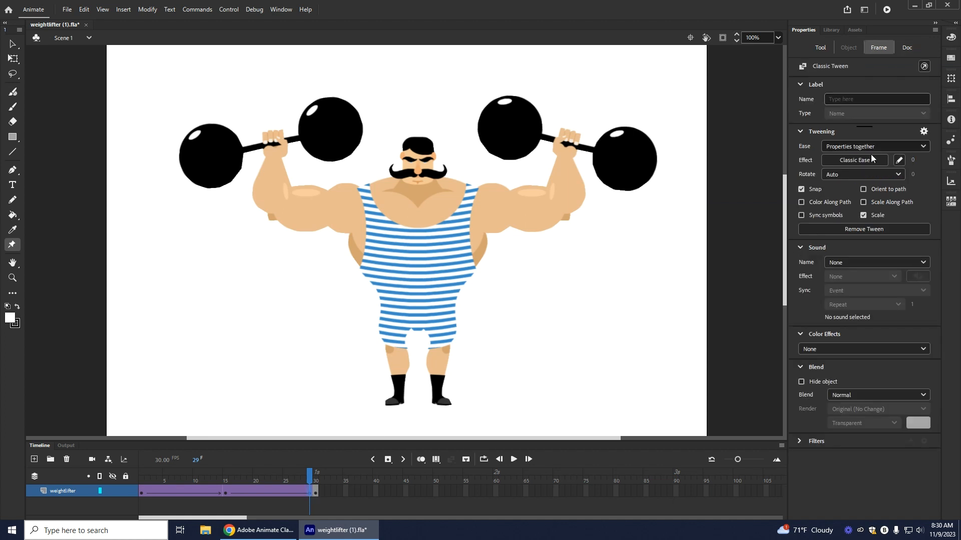
{"action": "left_click", "coordinate": [314, 494]}
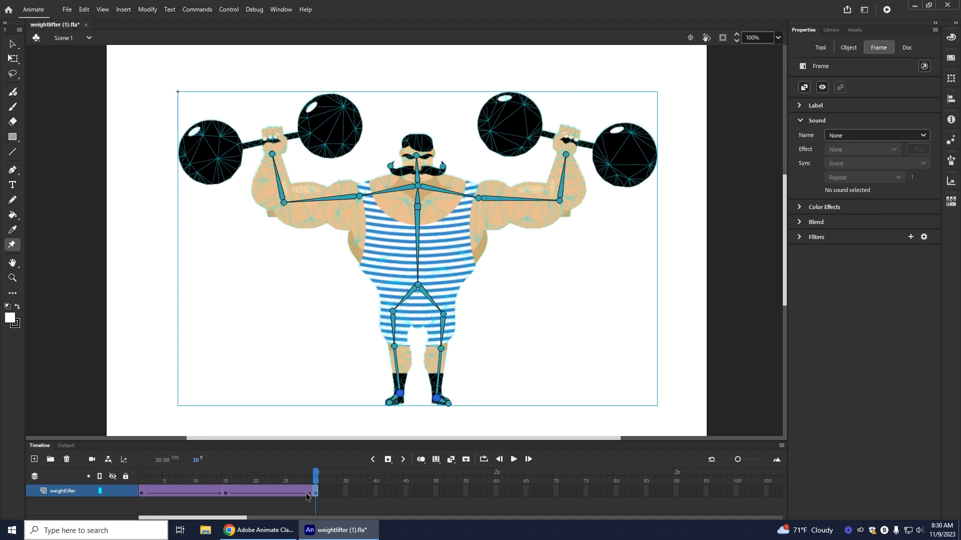
{"action": "left_click", "coordinate": [309, 493]}
{"action": "left_click", "coordinate": [870, 162]}
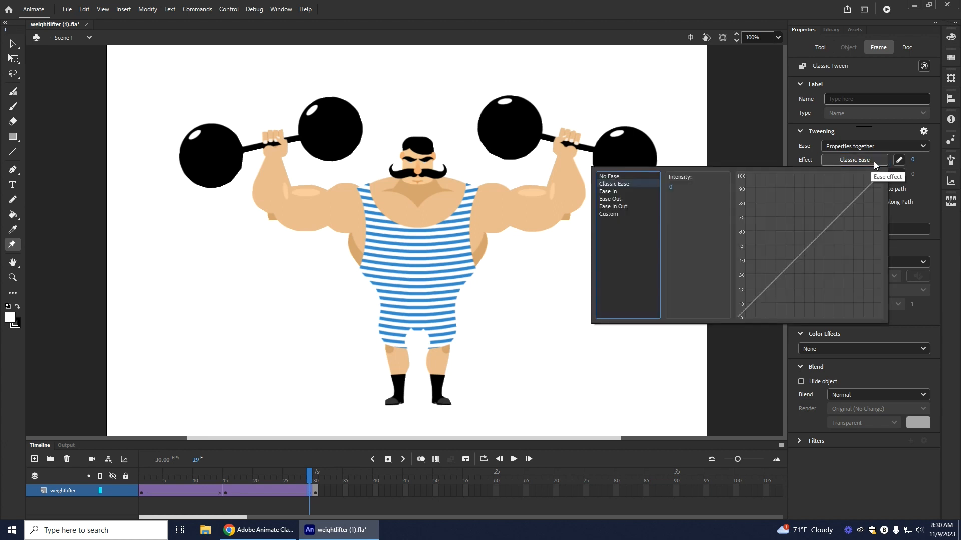
{"action": "left_click", "coordinate": [617, 199]}
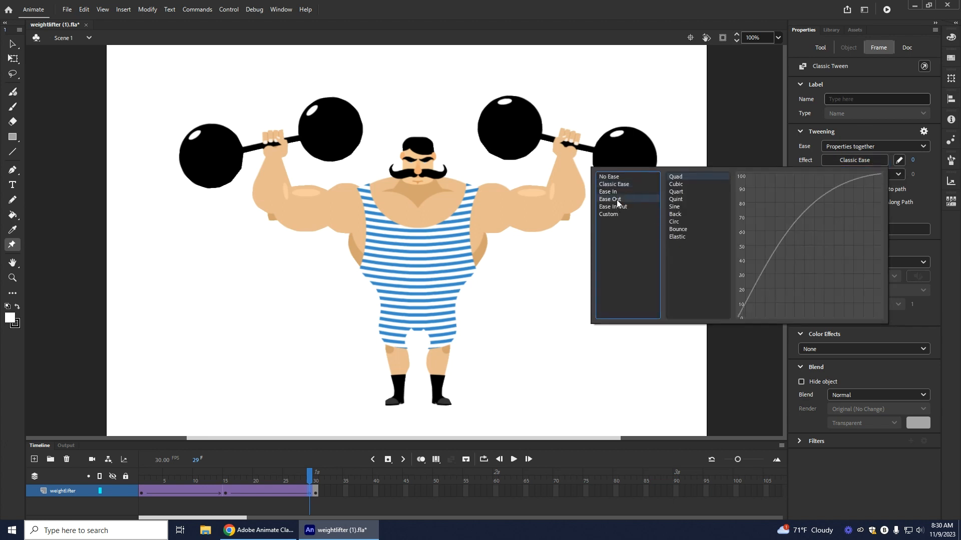
{"action": "left_click", "coordinate": [706, 176]}
{"action": "left_click", "coordinate": [796, 143]}
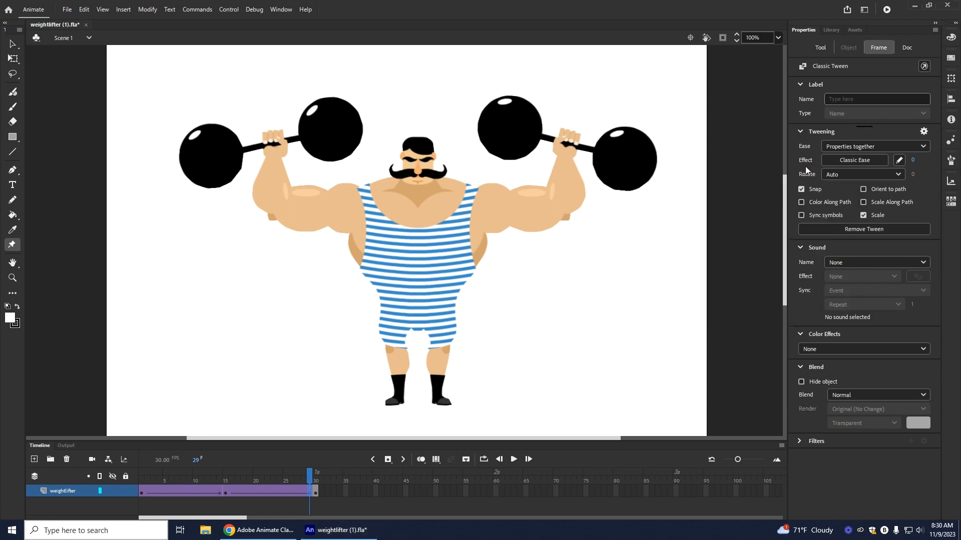
{"action": "left_click", "coordinate": [861, 159]}
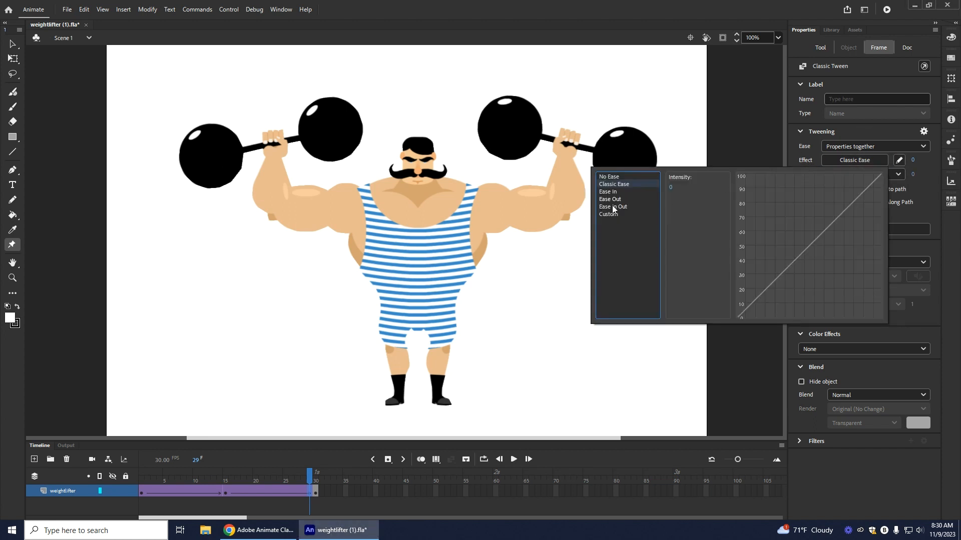
{"action": "mouse_move", "coordinate": [613, 200]}
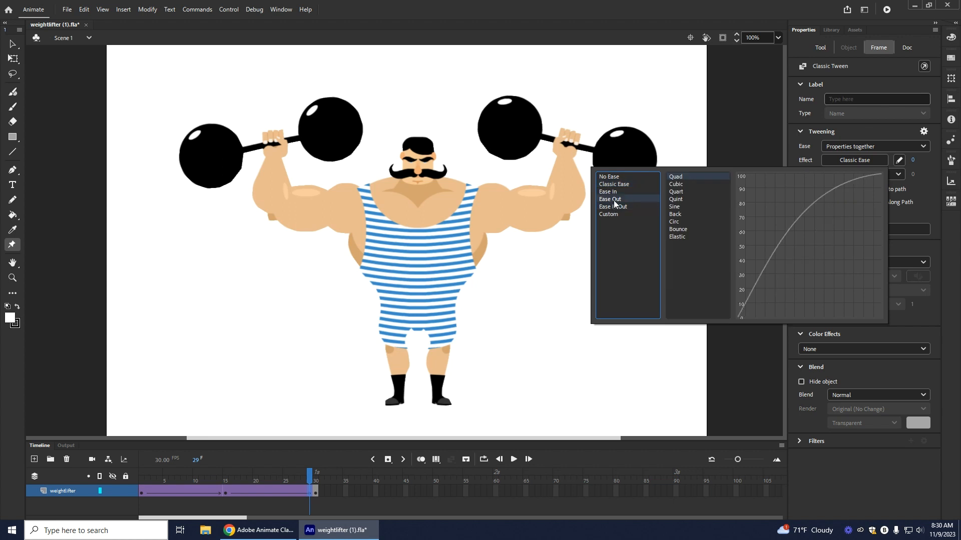
{"action": "double_click", "coordinate": [678, 178]}
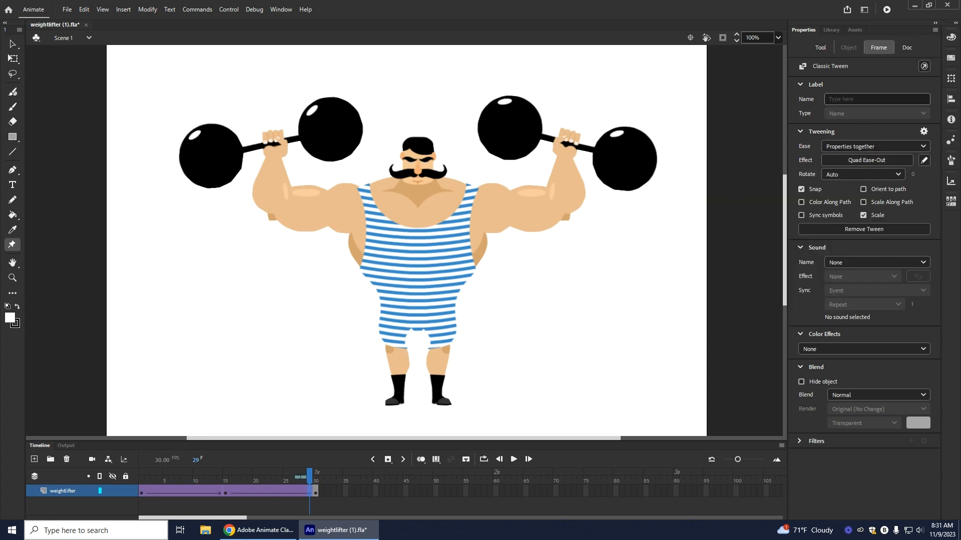
Step: Apply the Quad Ease-In effect to the classic tween starting at frame 1, and play the animation
{"action": "left_click", "coordinate": [141, 496]}
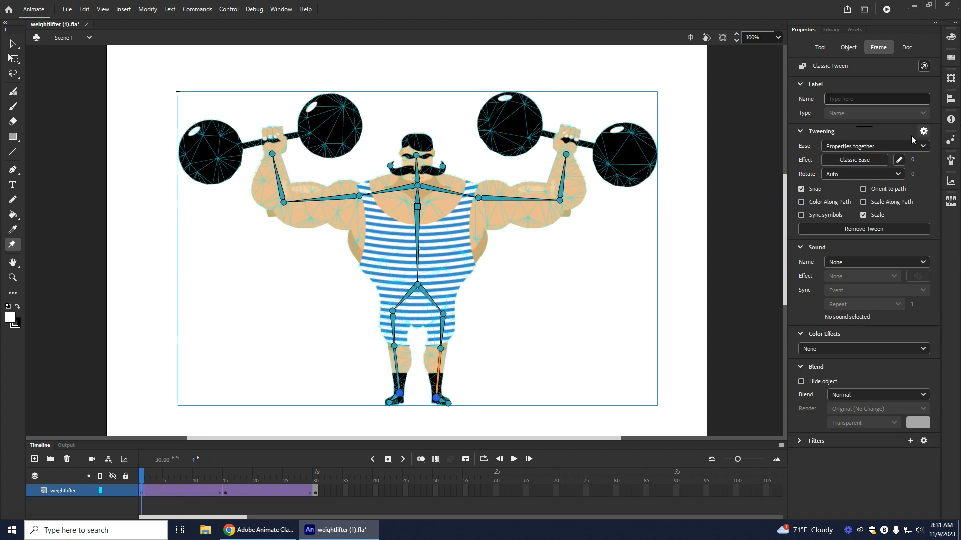
{"action": "left_click", "coordinate": [854, 160]}
{"action": "left_click", "coordinate": [617, 193]}
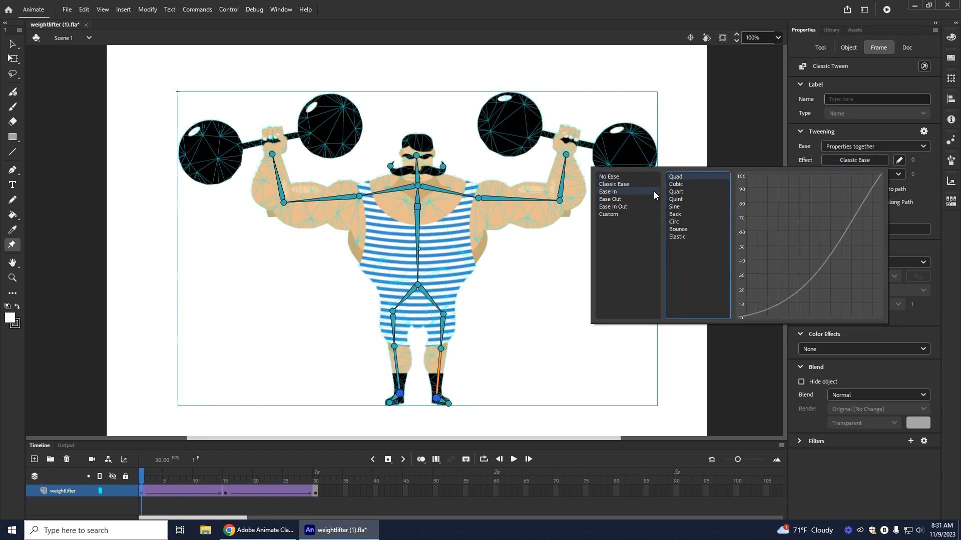
{"action": "left_click", "coordinate": [686, 177]}
{"action": "left_click", "coordinate": [513, 459]}
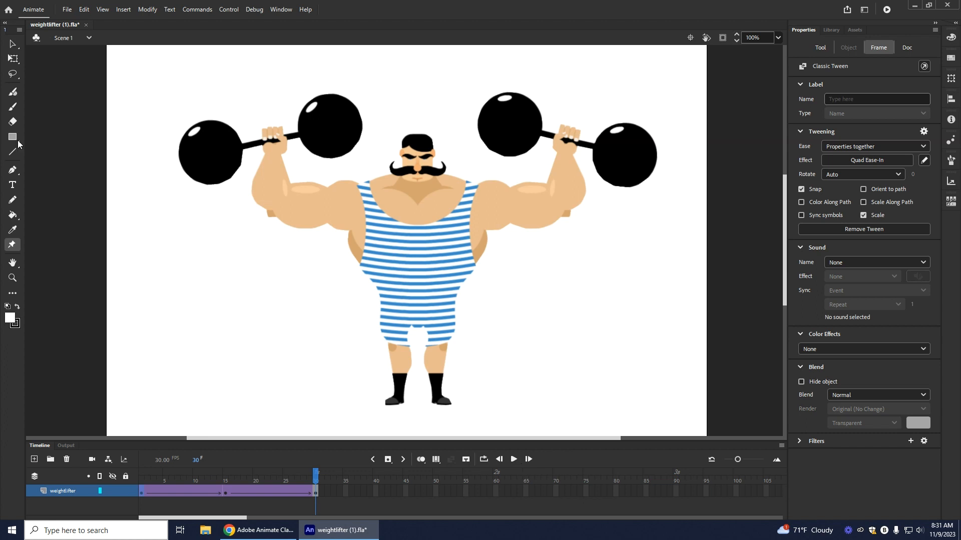
Step: Try a red EC0909 matte in the animated GIF export, and cancel the export
{"action": "left_click", "coordinate": [67, 10]}
{"action": "mouse_move", "coordinate": [150, 168]}
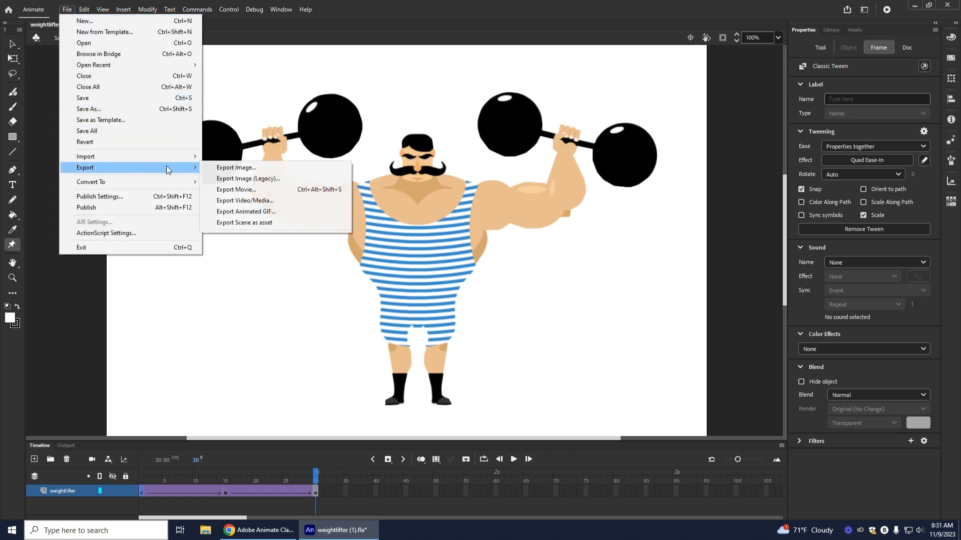
{"action": "left_click", "coordinate": [255, 212]}
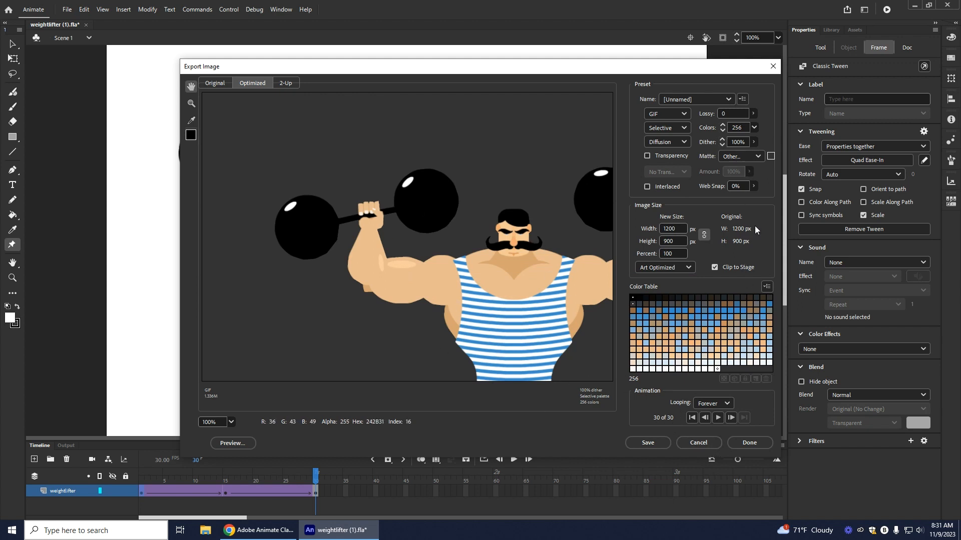
{"action": "left_click", "coordinate": [770, 156]}
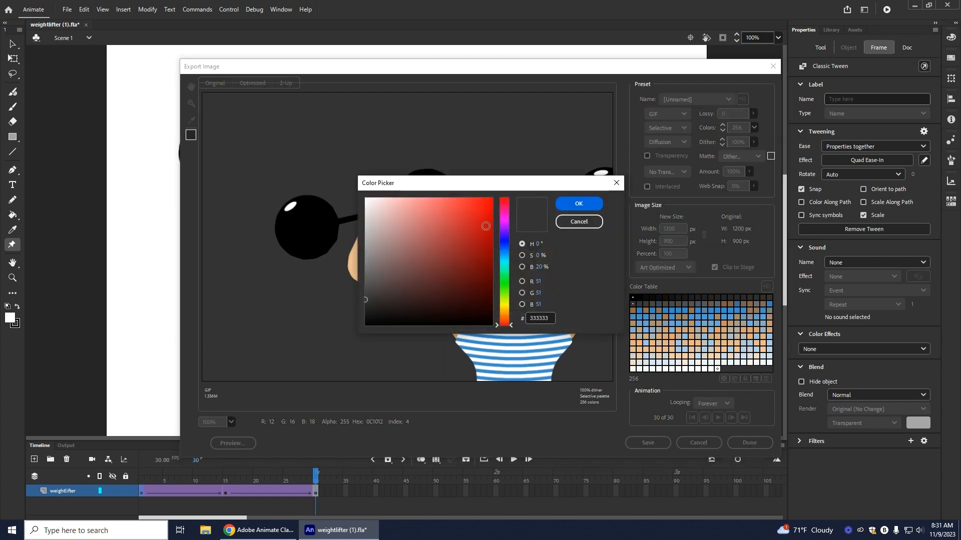
{"action": "left_click", "coordinate": [484, 203]}
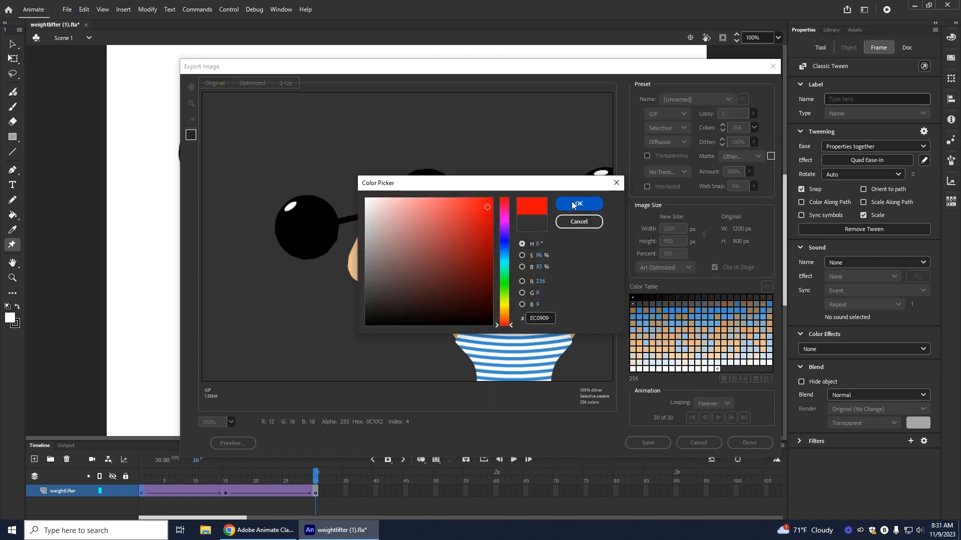
{"action": "left_click", "coordinate": [578, 204]}
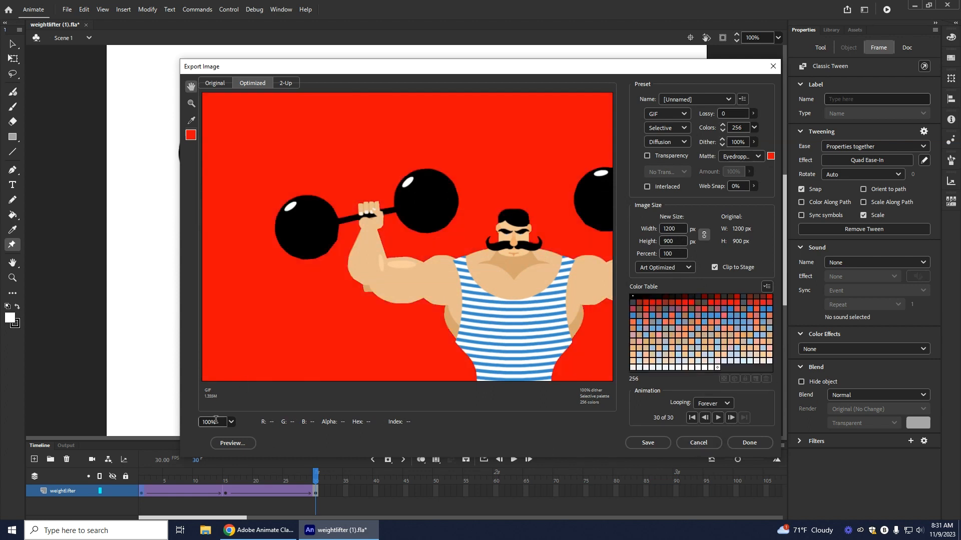
{"action": "left_click", "coordinate": [709, 443]}
Step: At frame 30, draw a rectangle about 1229 by 142 px across the bottom of the stage and fill it with blue #0033FF
{"action": "scroll", "coordinate": [125, 330], "scroll_direction": "down", "scroll_amount": 3}
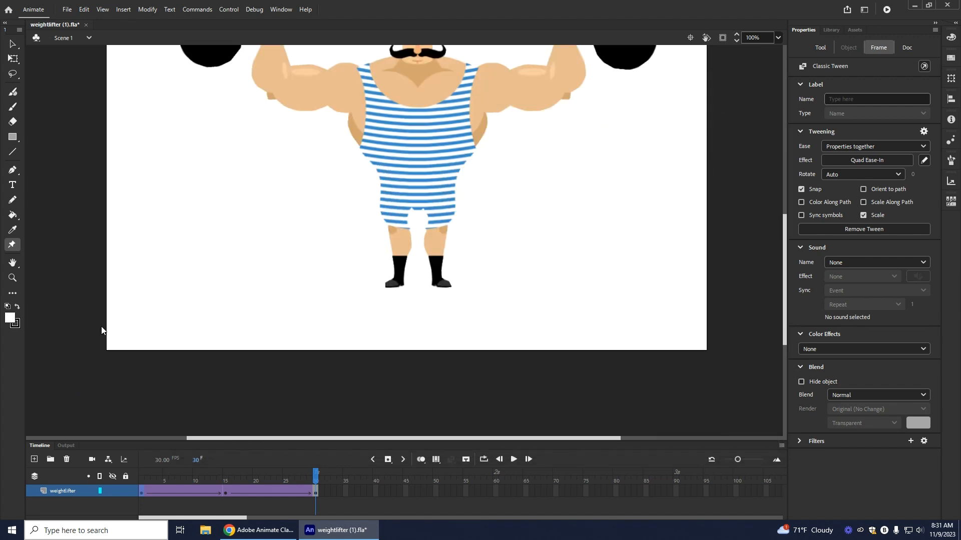
{"action": "left_click", "coordinate": [13, 137]}
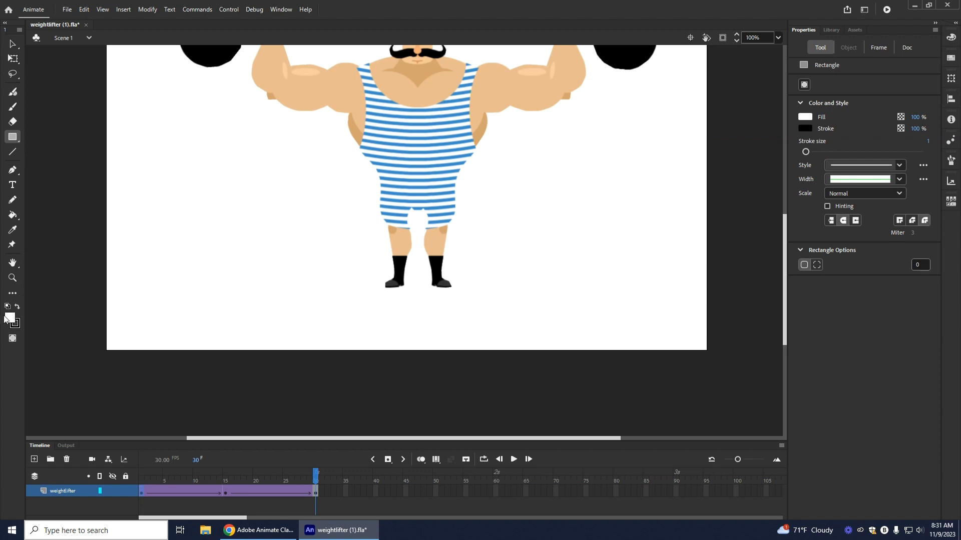
{"action": "left_click", "coordinate": [17, 307]}
{"action": "mouse_move", "coordinate": [100, 288]}
{"action": "left_mouse_down"}
{"action": "mouse_move", "coordinate": [605, 302]}
{"action": "mouse_move", "coordinate": [714, 359]}
{"action": "left_mouse_up"}
{"action": "left_click", "coordinate": [12, 44]}
{"action": "left_click", "coordinate": [150, 320]}
{"action": "left_click", "coordinate": [10, 317]}
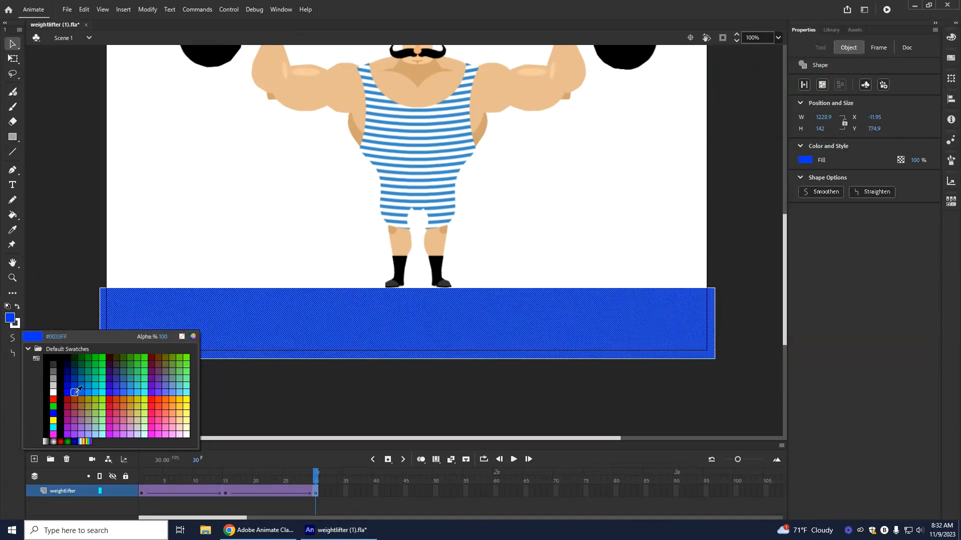
{"action": "left_click", "coordinate": [75, 394]}
Step: Move the blue rectangle onto the stage's lower edge and stretch it upward behind the weightlifter's feet to about 212 px high
{"action": "left_click_drag", "start_coordinate": [291, 323], "coordinate": [292, 315]}
{"action": "left_click", "coordinate": [12, 59]}
{"action": "left_click_drag", "start_coordinate": [406, 280], "coordinate": [407, 245]}
{"action": "left_click", "coordinate": [107, 217]}
{"action": "left_click", "coordinate": [344, 280]}
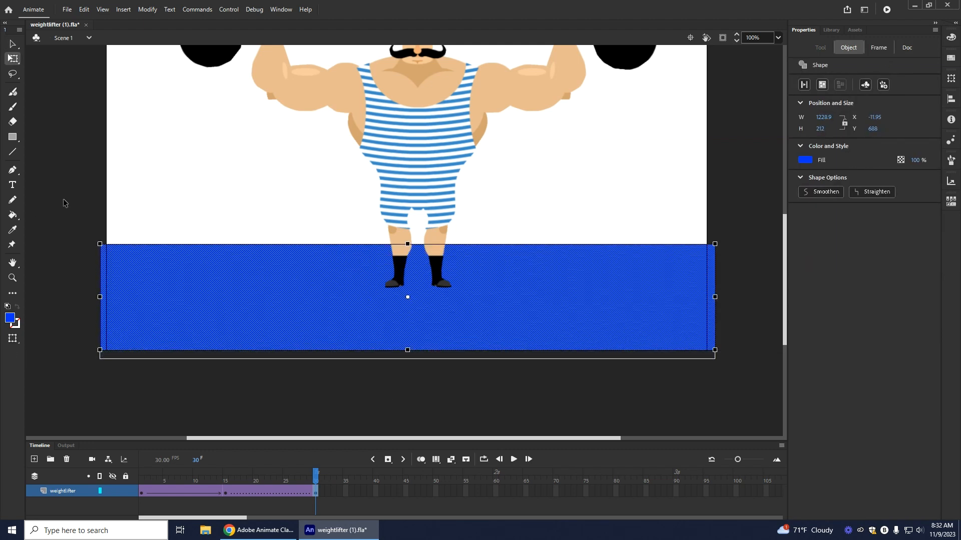
{"action": "left_click", "coordinate": [59, 179]}
Step: Check keyframes 1, 15 and 30 for the blue floor rectangle
{"action": "left_click", "coordinate": [225, 492]}
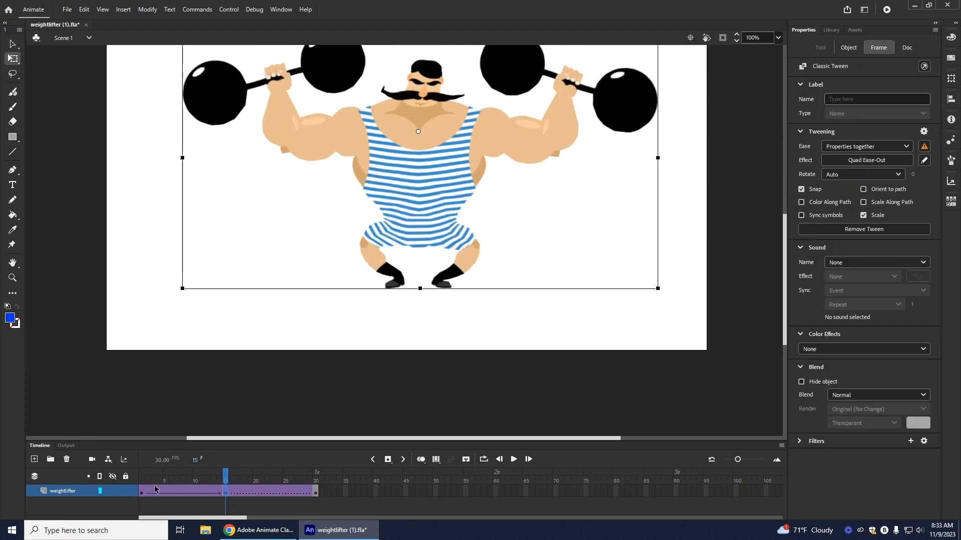
{"action": "left_click", "coordinate": [142, 492]}
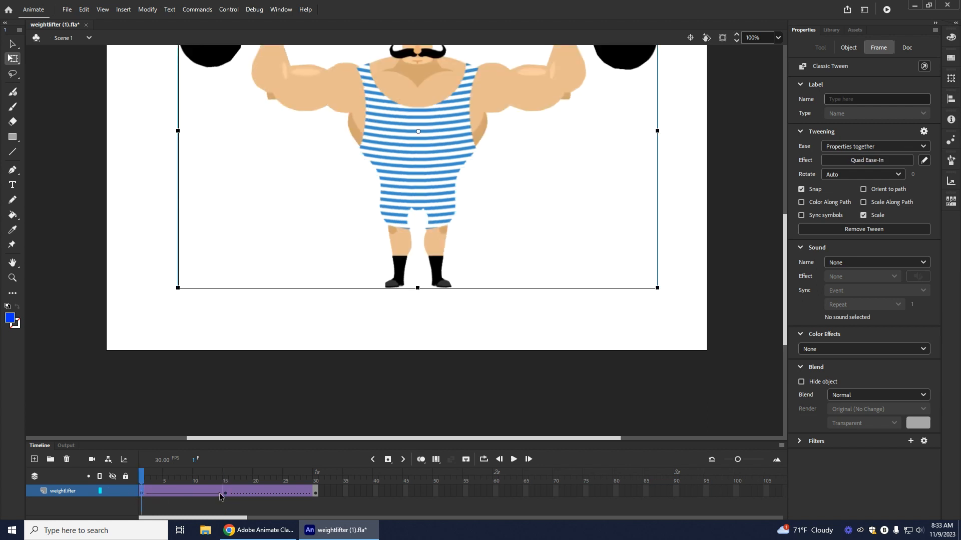
{"action": "left_click", "coordinate": [219, 493]}
{"action": "left_click", "coordinate": [232, 493]}
{"action": "left_click", "coordinate": [141, 491]}
{"action": "left_click", "coordinate": [227, 494]}
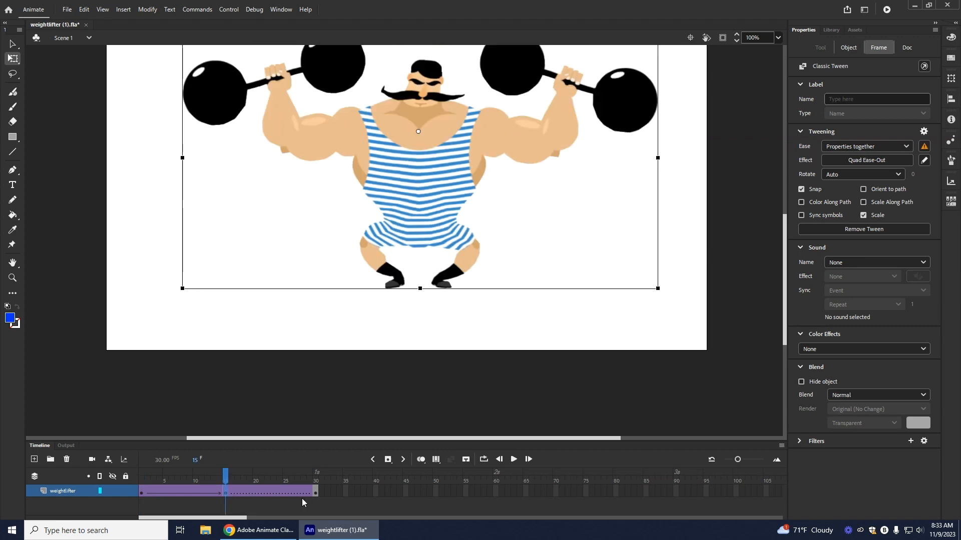
{"action": "left_click", "coordinate": [313, 494]}
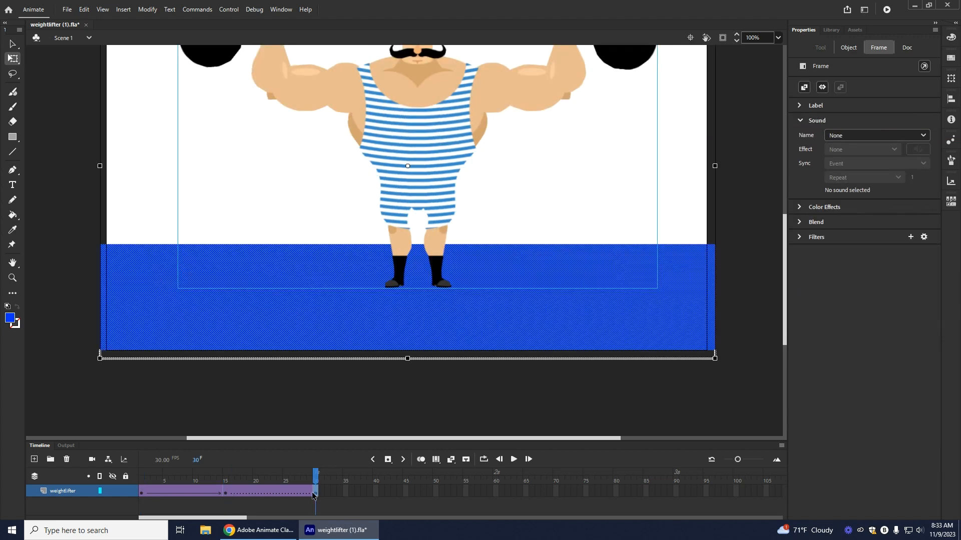
Step: Copy the blue rectangle from frame 30 into keyframe 1 and place it along the stage's lower edge
{"action": "left_click", "coordinate": [276, 333]}
{"action": "left_click", "coordinate": [222, 391]}
{"action": "left_click", "coordinate": [217, 328]}
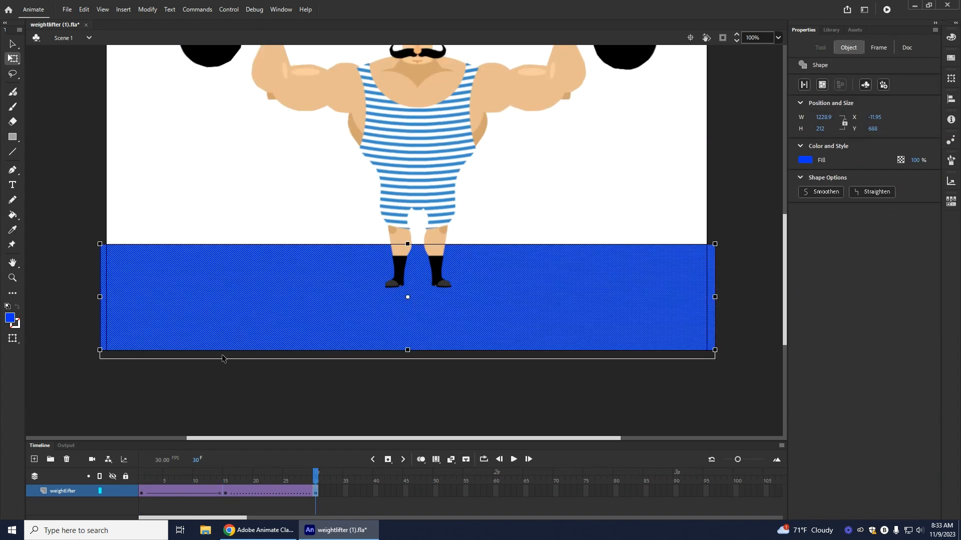
{"action": "left_click", "coordinate": [142, 495]}
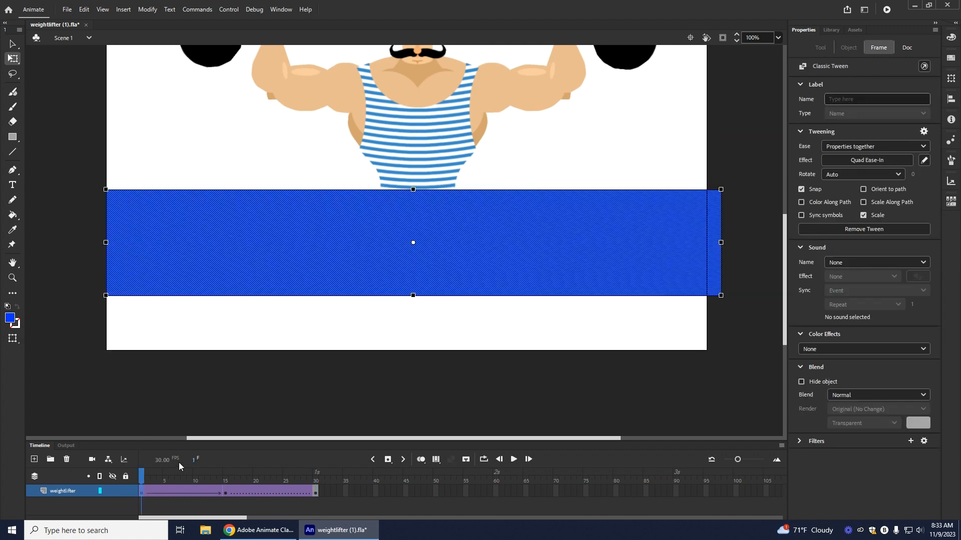
{"action": "left_click_drag", "start_coordinate": [313, 248], "coordinate": [311, 296]}
{"action": "left_click", "coordinate": [300, 386]}
Step: Paste the blue rectangle into keyframe 15 and move it down to the stage's lower edge
{"action": "left_click_drag", "start_coordinate": [157, 474], "coordinate": [225, 488]}
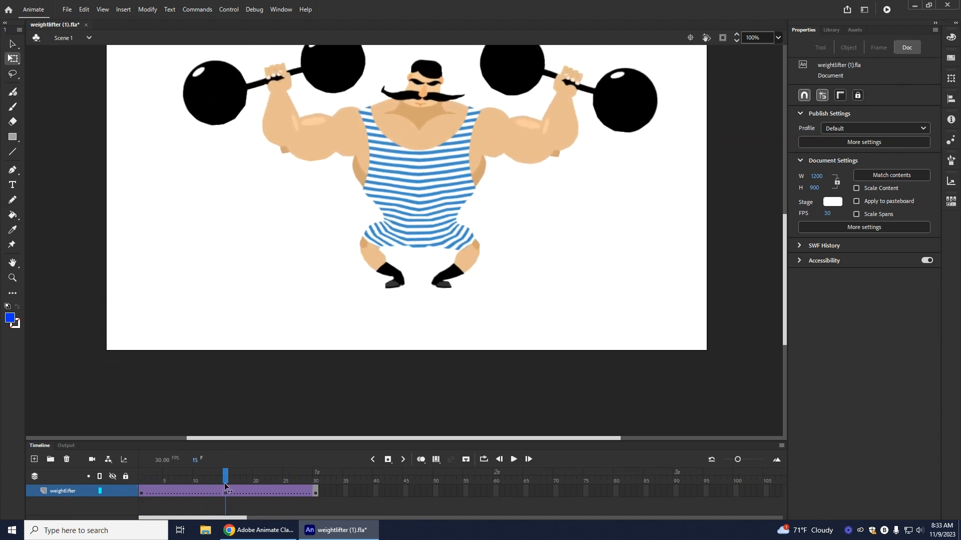
{"action": "left_click", "coordinate": [228, 496]}
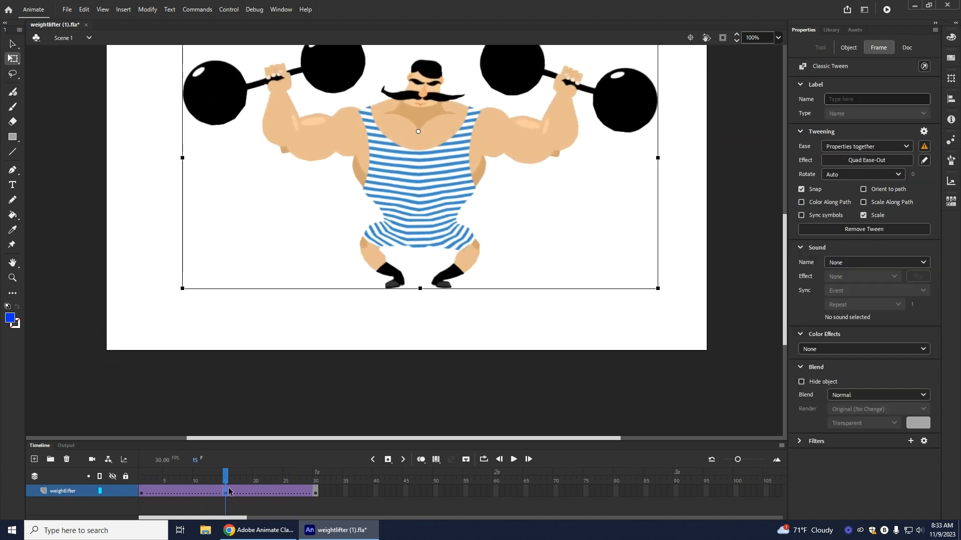
{"action": "left_click_drag", "start_coordinate": [326, 238], "coordinate": [326, 287]}
Step: Play the animation from frame 1 and check the blue floor on keyframes 1, 15 and 30
{"action": "left_click_drag", "start_coordinate": [226, 476], "coordinate": [82, 479]}
{"action": "left_click", "coordinate": [514, 460]}
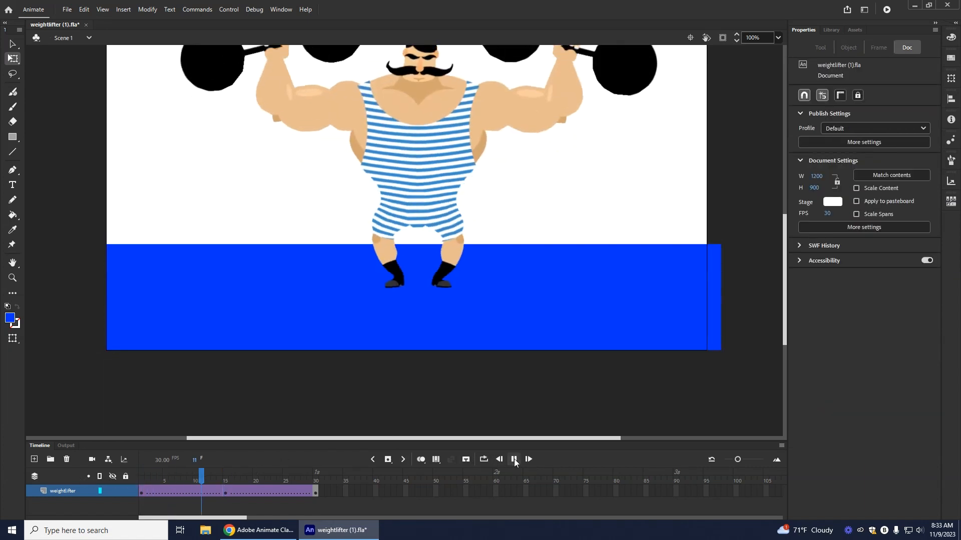
{"action": "left_click", "coordinate": [225, 495]}
{"action": "left_click", "coordinate": [224, 494]}
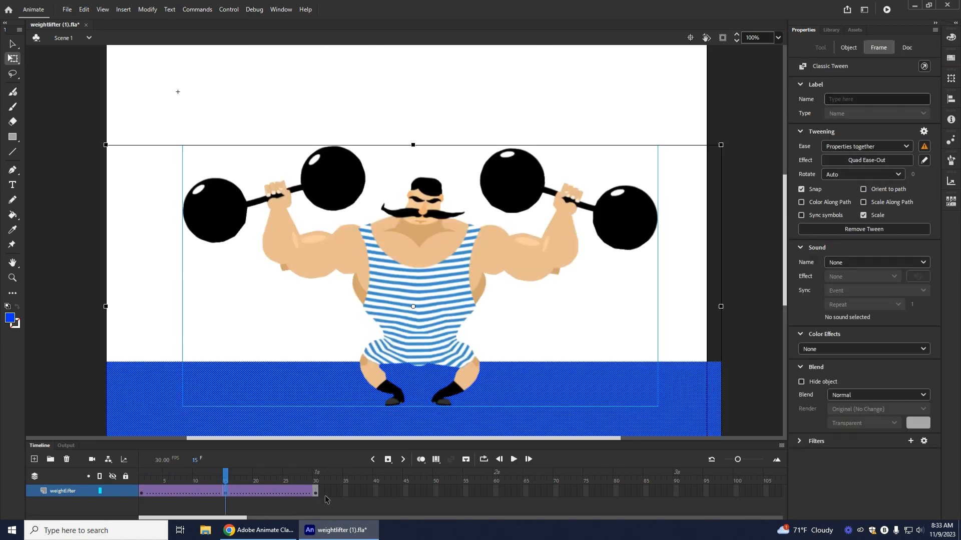
{"action": "left_click", "coordinate": [316, 495]}
{"action": "left_click", "coordinate": [142, 493]}
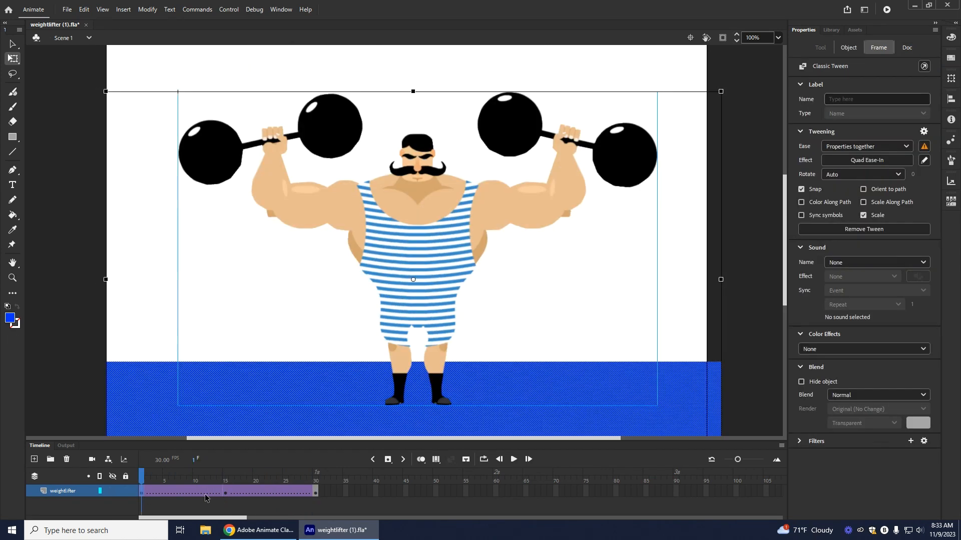
{"action": "left_click", "coordinate": [229, 495]}
{"action": "left_click", "coordinate": [316, 496]}
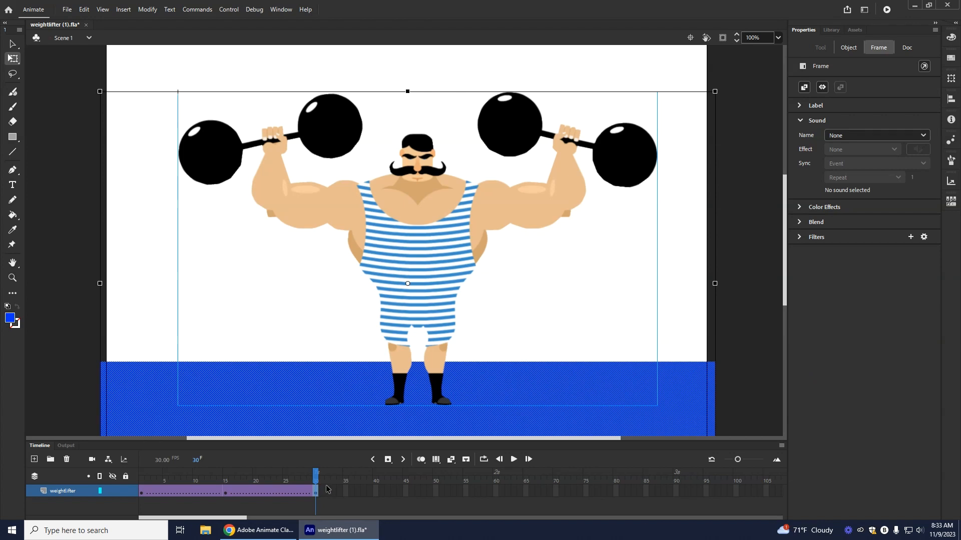
Step: Export the weightlifter animation as an animated GIF named weightlifter-(1).gif in the Downloads folder
{"action": "left_click", "coordinate": [142, 493]}
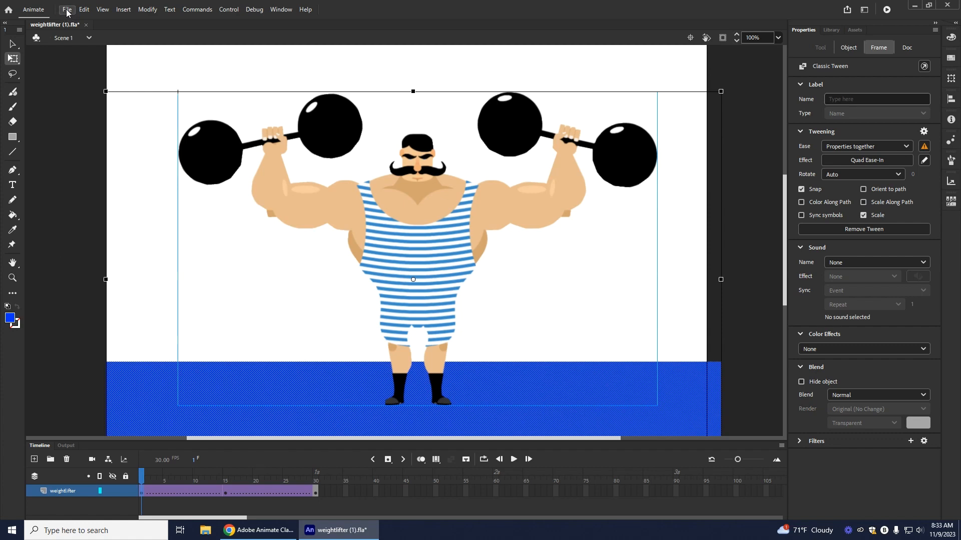
{"action": "left_click", "coordinate": [65, 9]}
{"action": "mouse_move", "coordinate": [150, 168]}
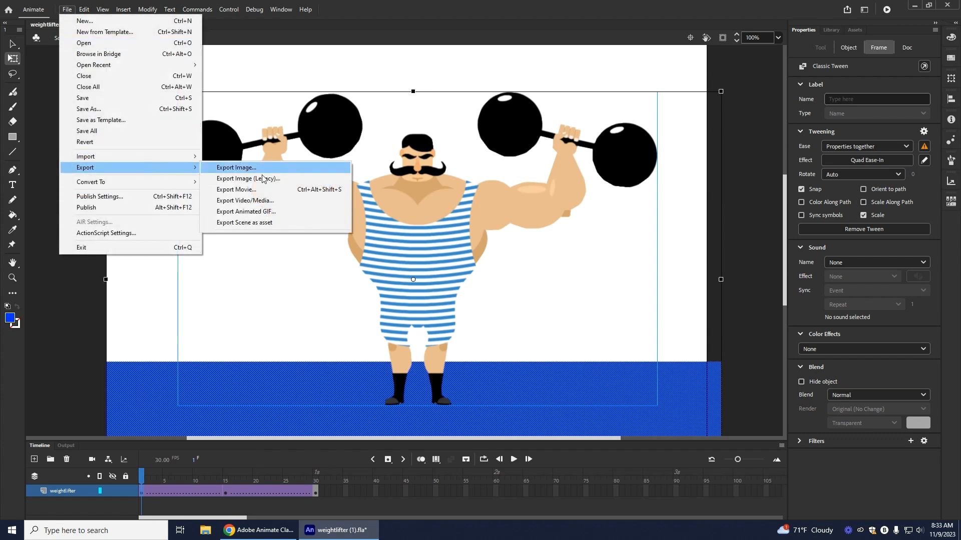
{"action": "left_click", "coordinate": [268, 212]}
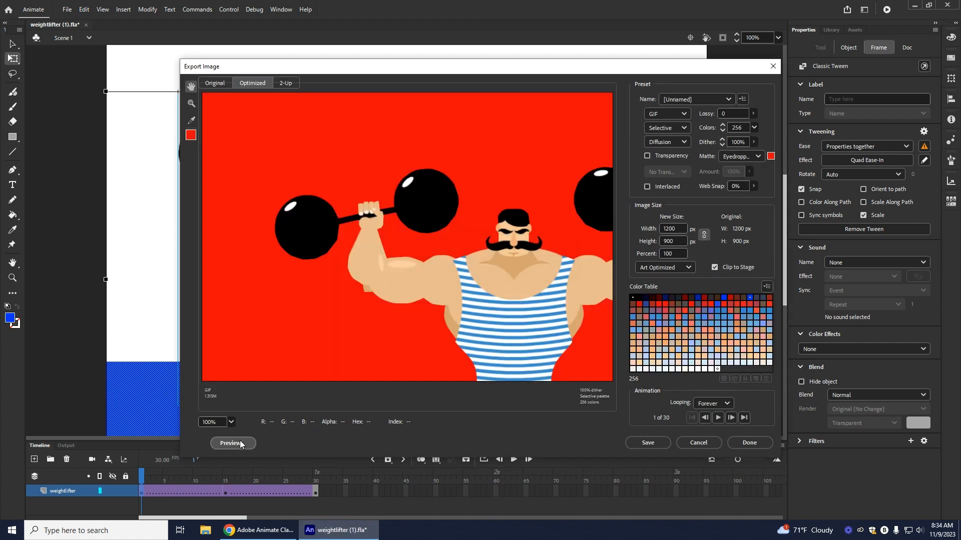
{"action": "left_click", "coordinate": [231, 422]}
{"action": "left_click", "coordinate": [252, 408]}
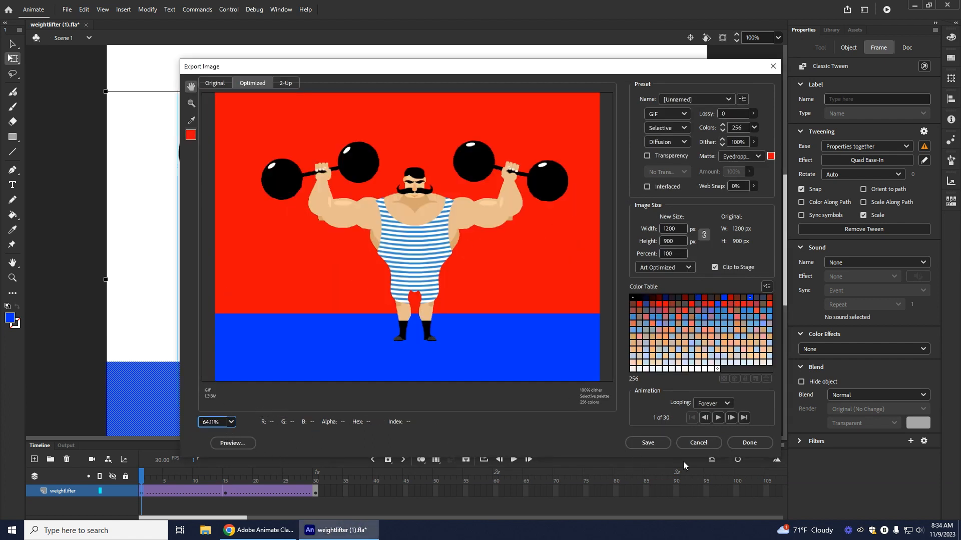
{"action": "left_click", "coordinate": [647, 442]}
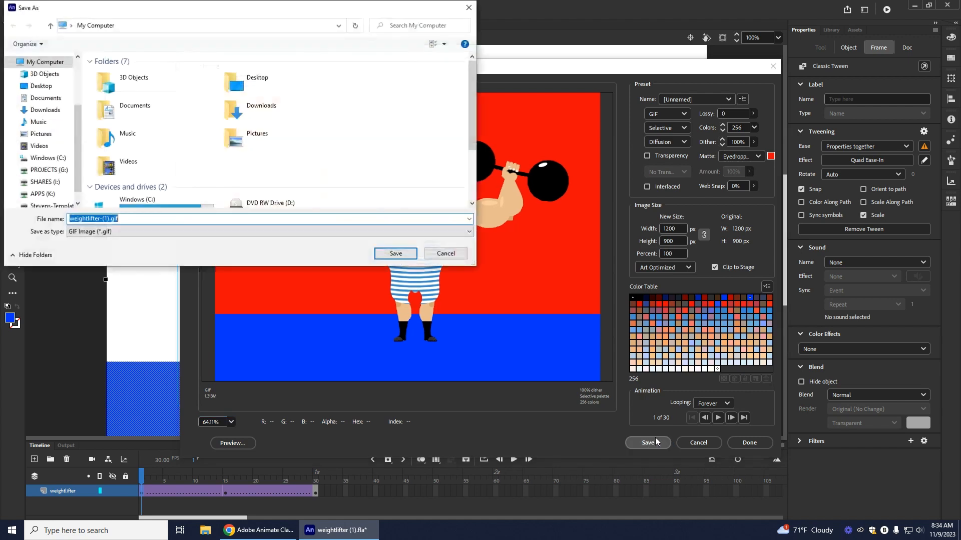
{"action": "left_click", "coordinate": [44, 110]}
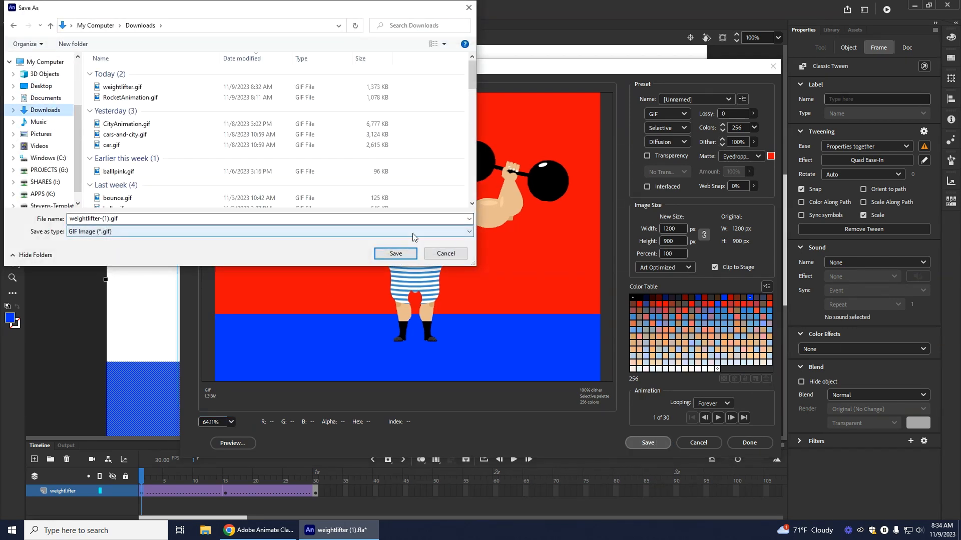
{"action": "left_click", "coordinate": [396, 253]}
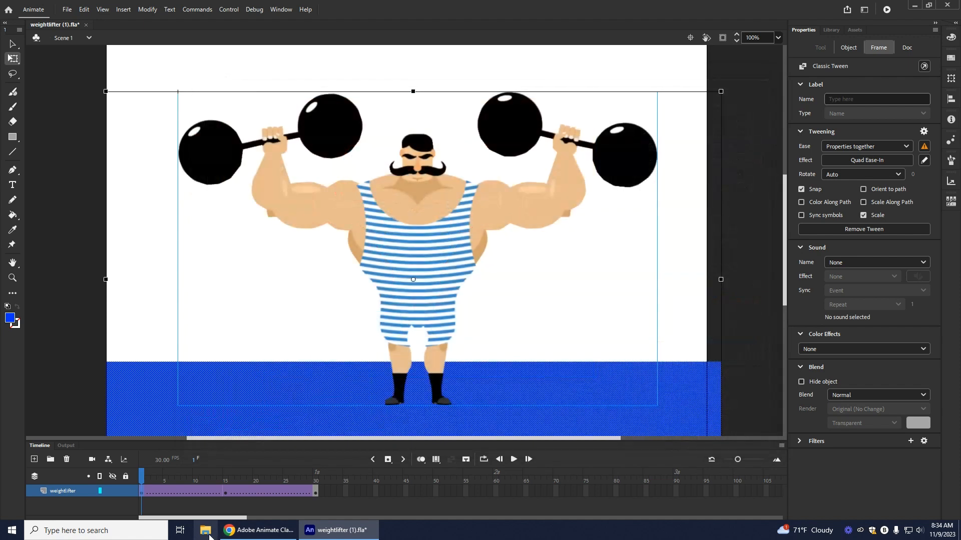
Step: Open the exported weightlifter-(1).gif from File Explorer to check its playback, and close the viewer
{"action": "left_click", "coordinate": [205, 535]}
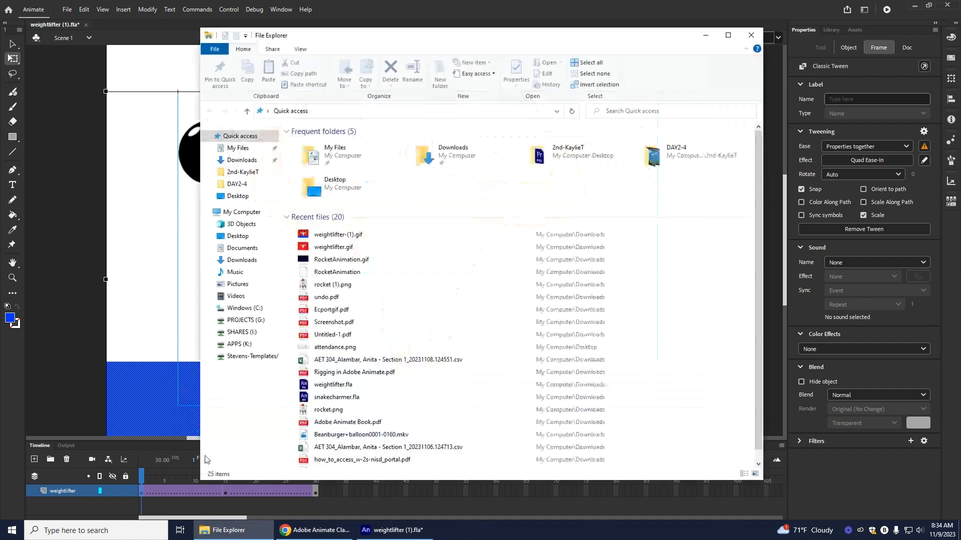
{"action": "double_click", "coordinate": [339, 235]}
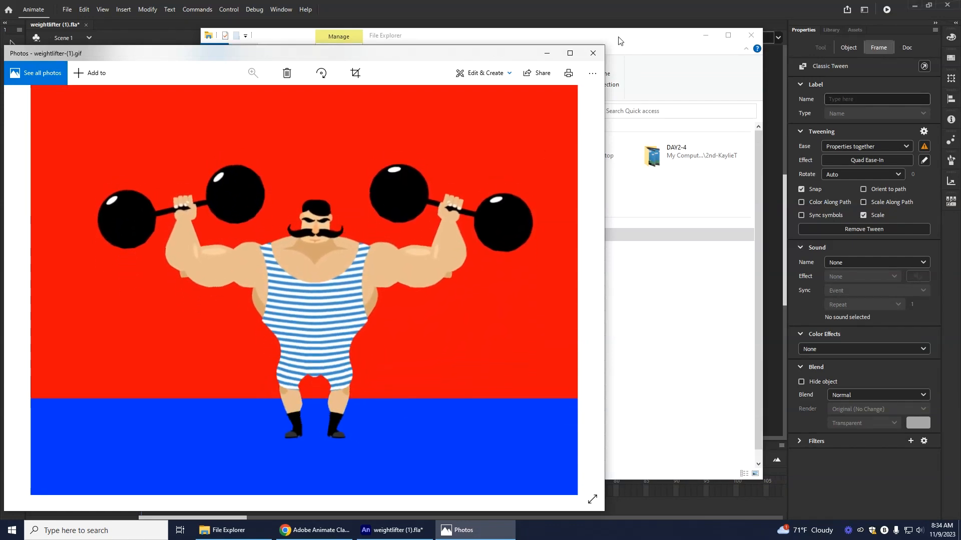
{"action": "left_click", "coordinate": [592, 53]}
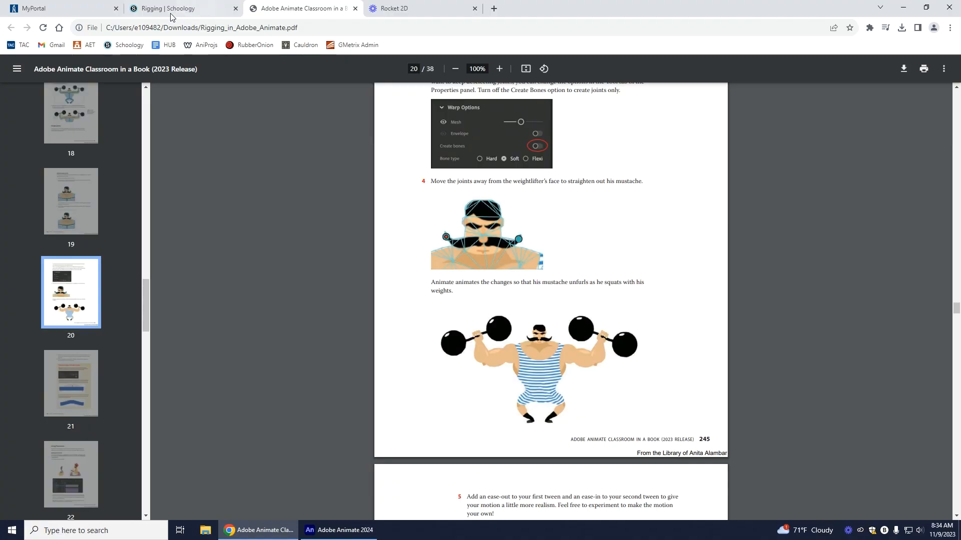
Step: Download snakecharmer.fla from the Rigging assignment in Schoology and open it in Animate
{"action": "left_click", "coordinate": [169, 14]}
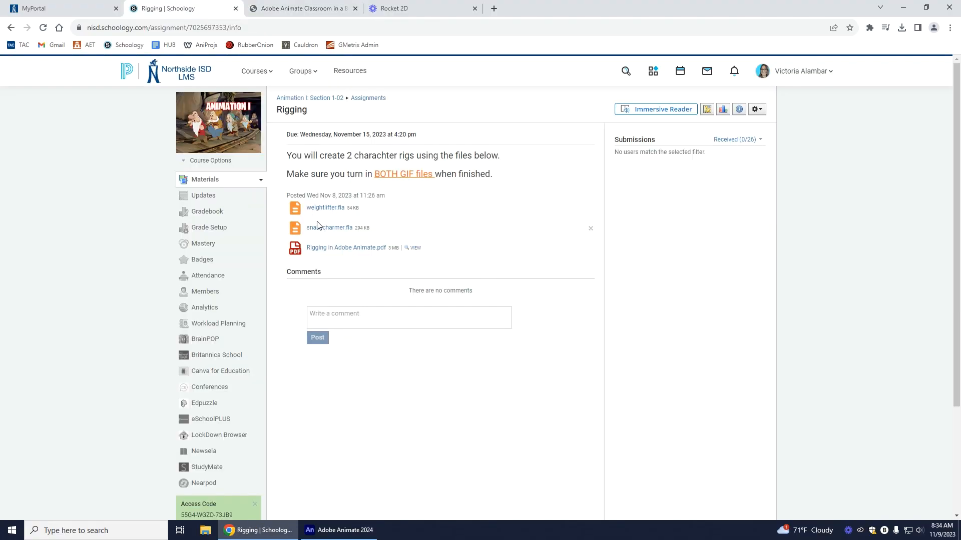
{"action": "left_click", "coordinate": [330, 229]}
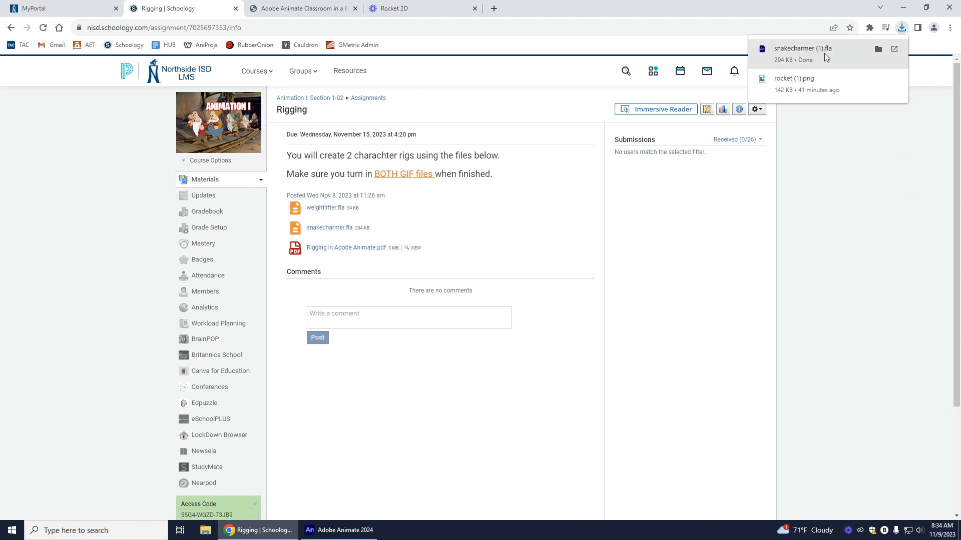
{"action": "left_click", "coordinate": [820, 53]}
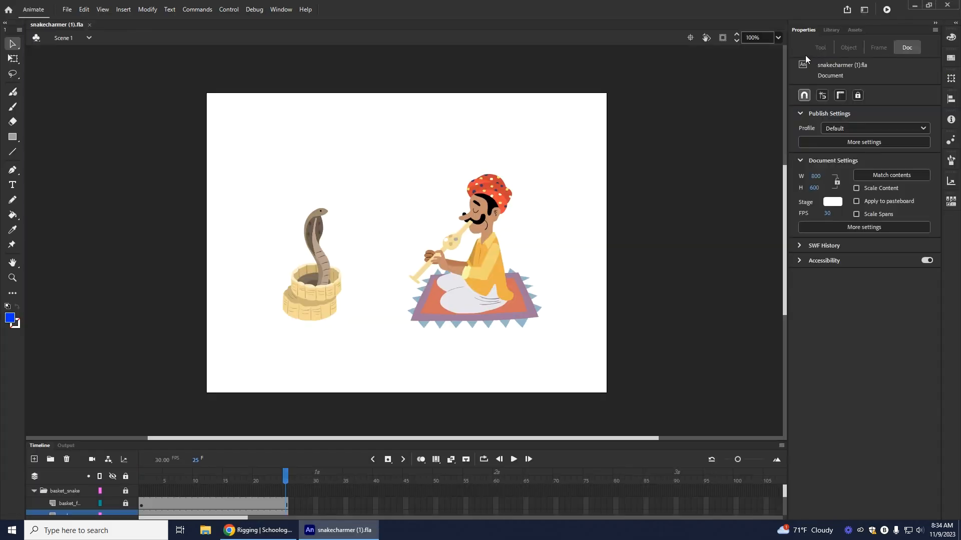
Step: Enlarge the timeline to show more layers and hide the front basket layer above the snake layer
{"action": "left_click_drag", "start_coordinate": [431, 443], "coordinate": [435, 394]}
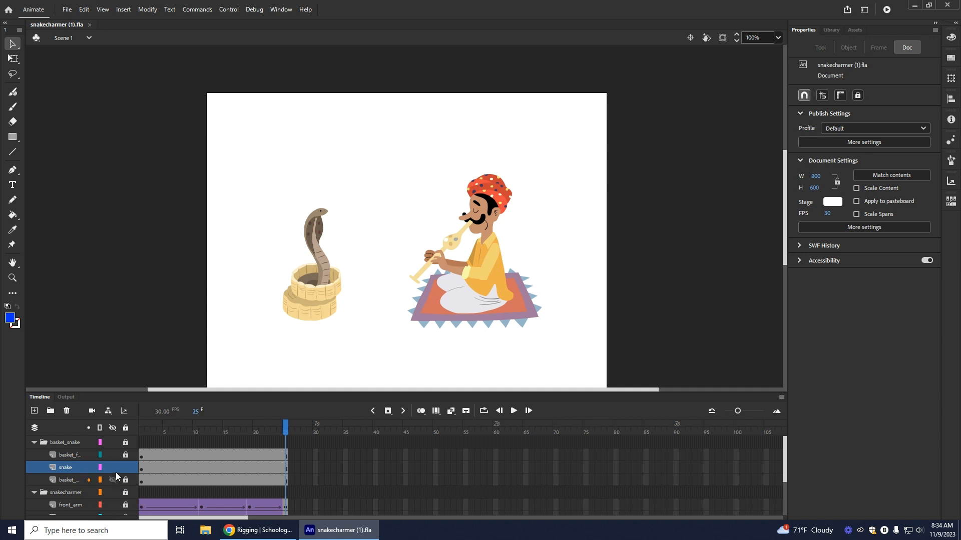
{"action": "scroll", "coordinate": [131, 471], "scroll_direction": "down", "scroll_amount": 3}
{"action": "scroll", "coordinate": [134, 494], "scroll_direction": "up", "scroll_amount": 3}
{"action": "left_click_drag", "start_coordinate": [428, 393], "coordinate": [425, 384]}
{"action": "scroll", "coordinate": [634, 155], "scroll_direction": "down", "scroll_amount": 3}
{"action": "scroll", "coordinate": [656, 132], "scroll_direction": "up", "scroll_amount": 3}
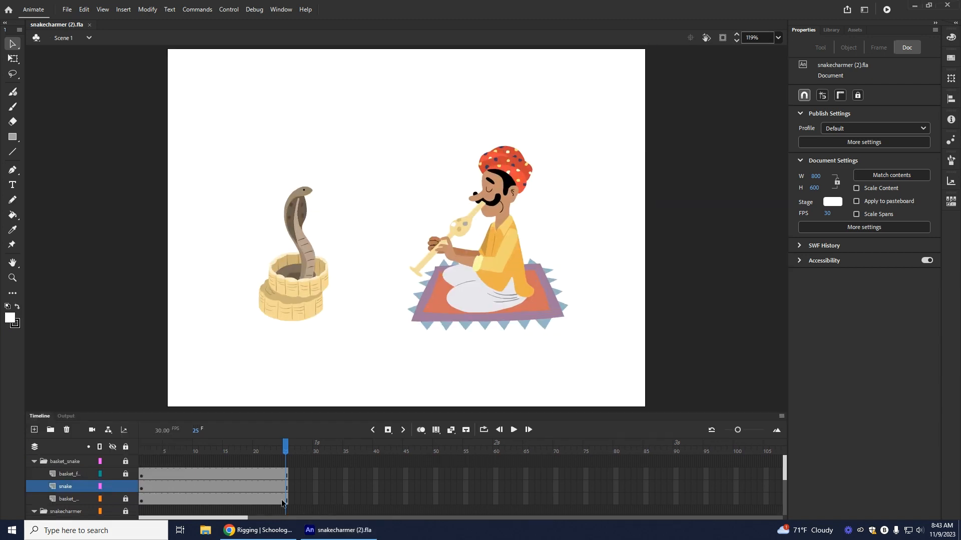
{"action": "left_click", "coordinate": [124, 473]}
{"action": "left_click", "coordinate": [113, 474]}
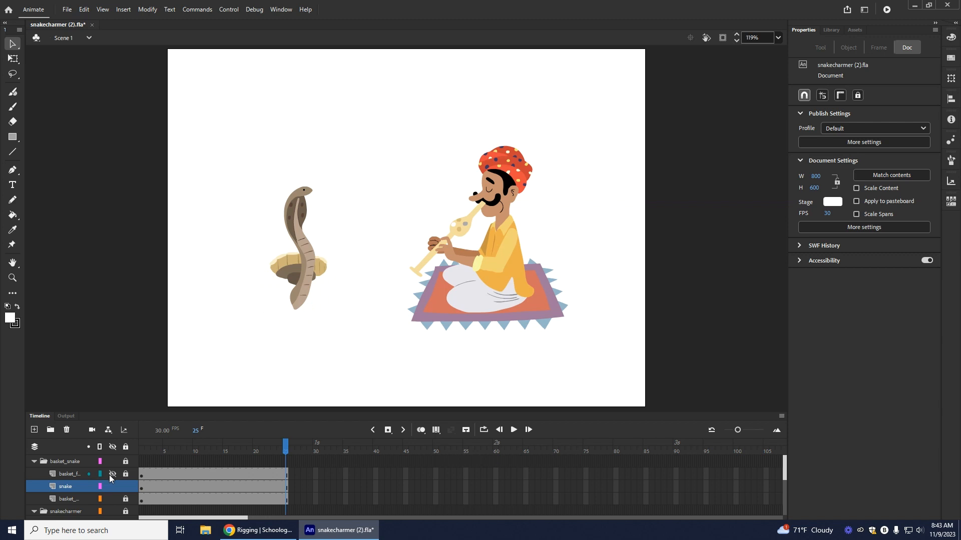
Step: Select the snake on frame 1 and set the Asset Warp tool's bone type to Flexi
{"action": "left_click", "coordinate": [142, 487]}
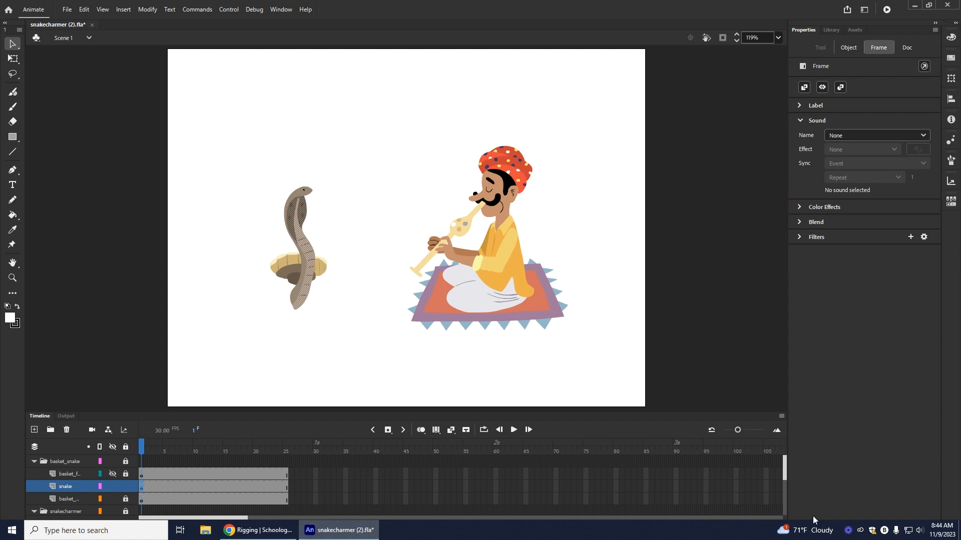
{"action": "left_click", "coordinate": [11, 247]}
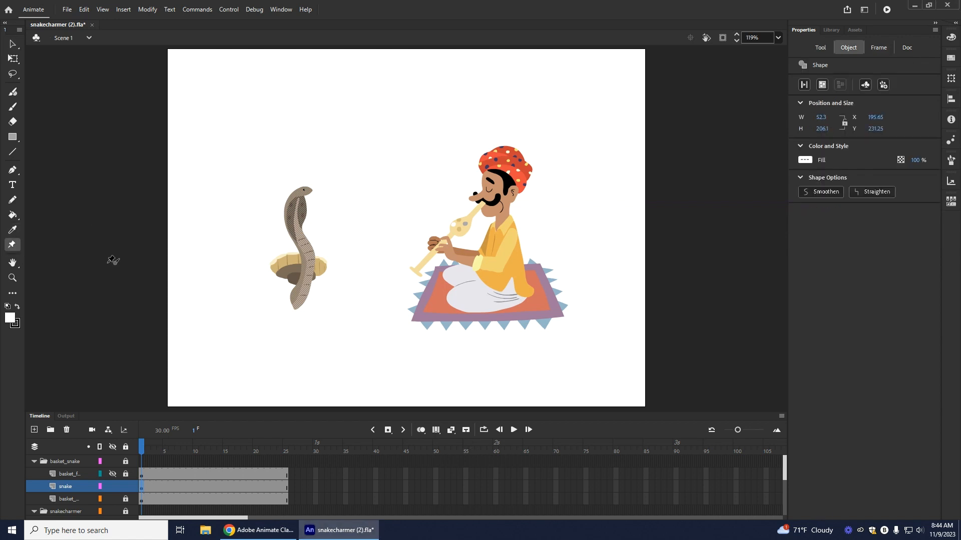
{"action": "left_click", "coordinate": [812, 44]}
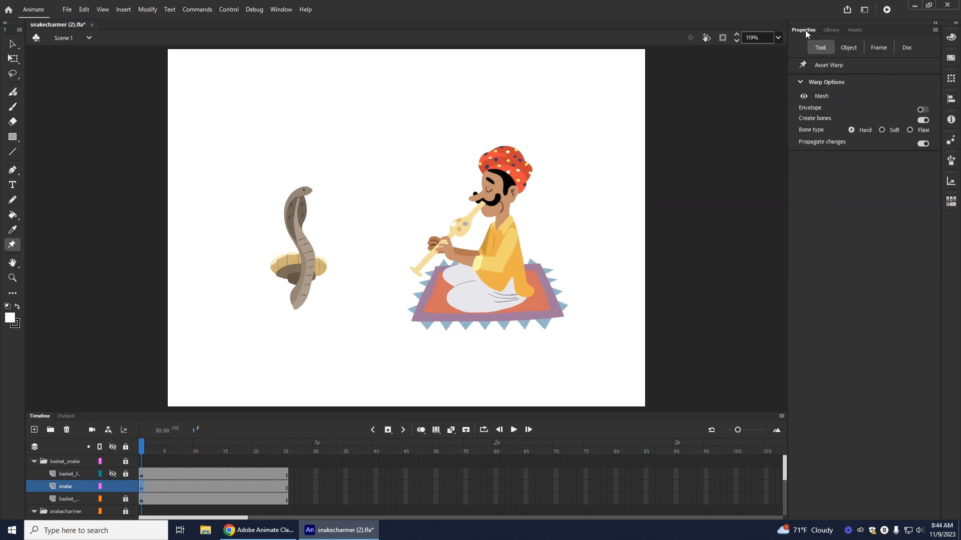
{"action": "left_click", "coordinate": [910, 131]}
Step: Rig the snake with a chain of four flexible joints at the tail, lower body, hood and head, curving the bones along its body
{"action": "left_click", "coordinate": [779, 38]}
{"action": "left_click", "coordinate": [800, 128]}
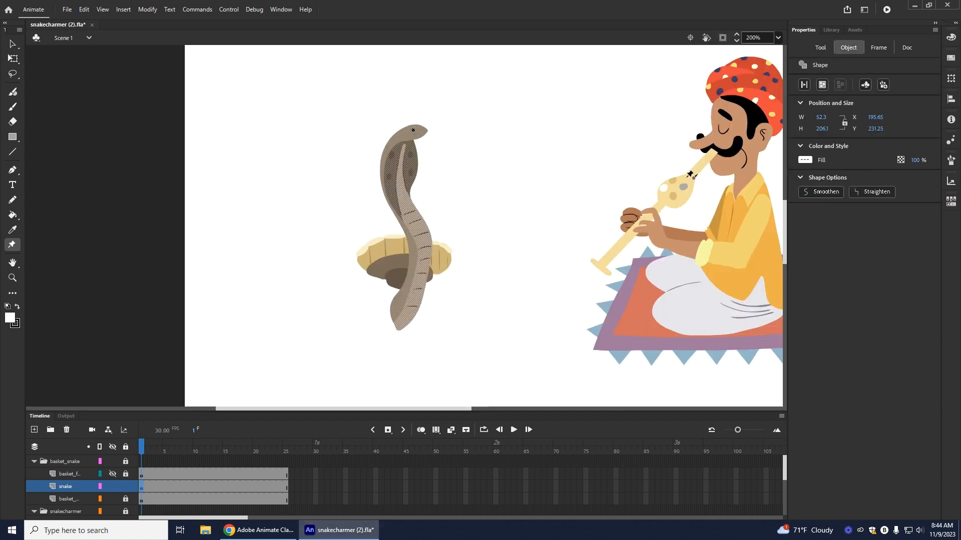
{"action": "left_click", "coordinate": [735, 35]}
{"action": "left_click", "coordinate": [736, 35]}
{"action": "left_click", "coordinate": [736, 35]}
{"action": "left_click", "coordinate": [736, 35]}
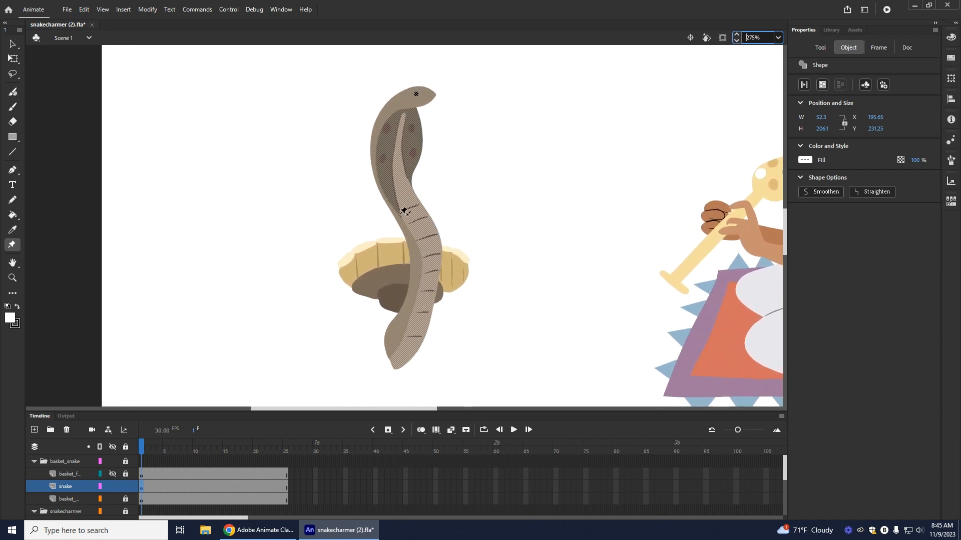
{"action": "left_click", "coordinate": [399, 348]}
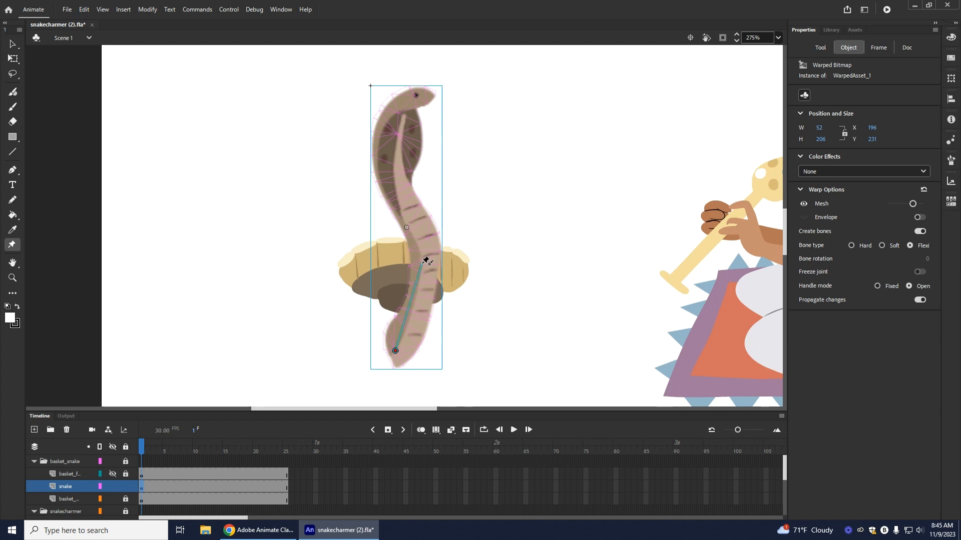
{"action": "left_click", "coordinate": [422, 263]}
{"action": "left_click", "coordinate": [422, 264]}
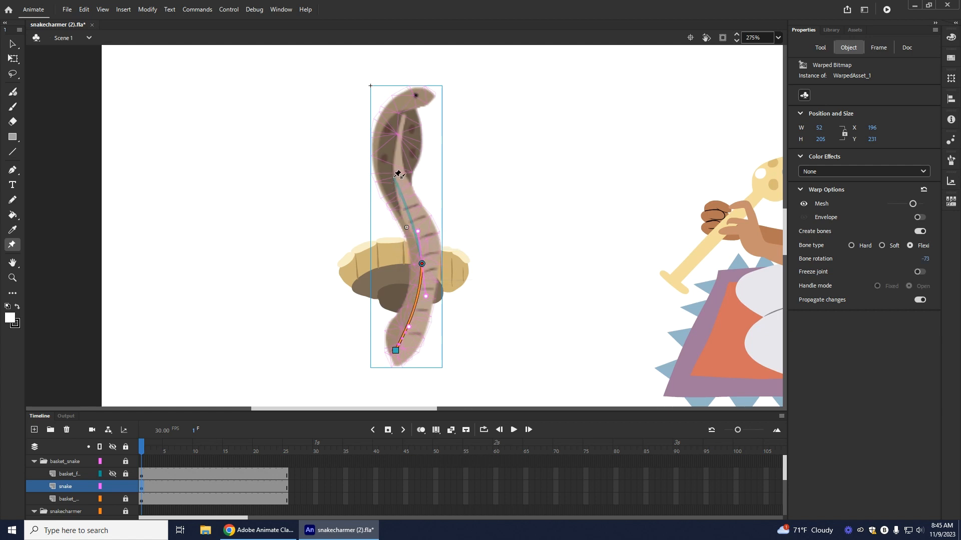
{"action": "left_click_drag", "start_coordinate": [391, 172], "coordinate": [391, 142]}
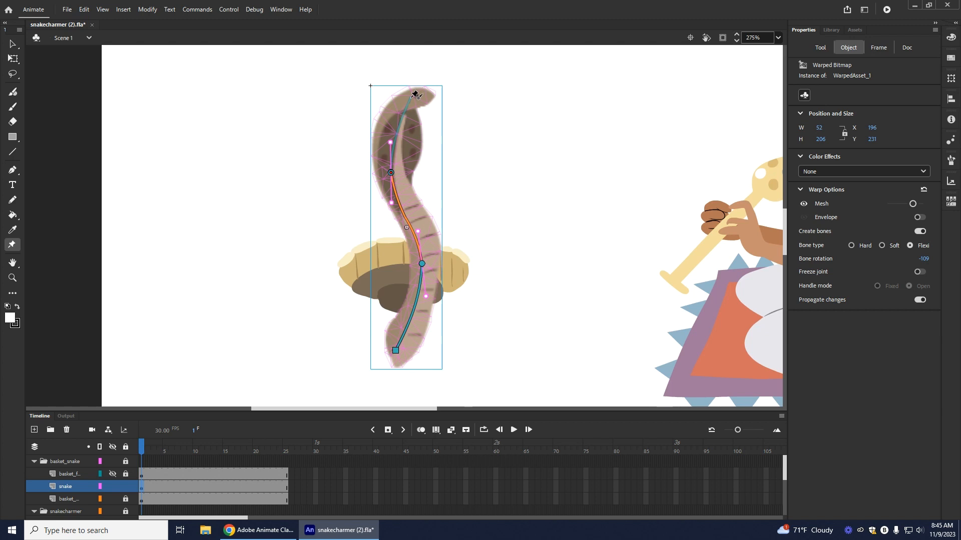
{"action": "mouse_move", "coordinate": [415, 94]}
{"action": "left_mouse_down"}
{"action": "mouse_move", "coordinate": [429, 91]}
{"action": "mouse_move", "coordinate": [420, 86]}
{"action": "left_mouse_up"}
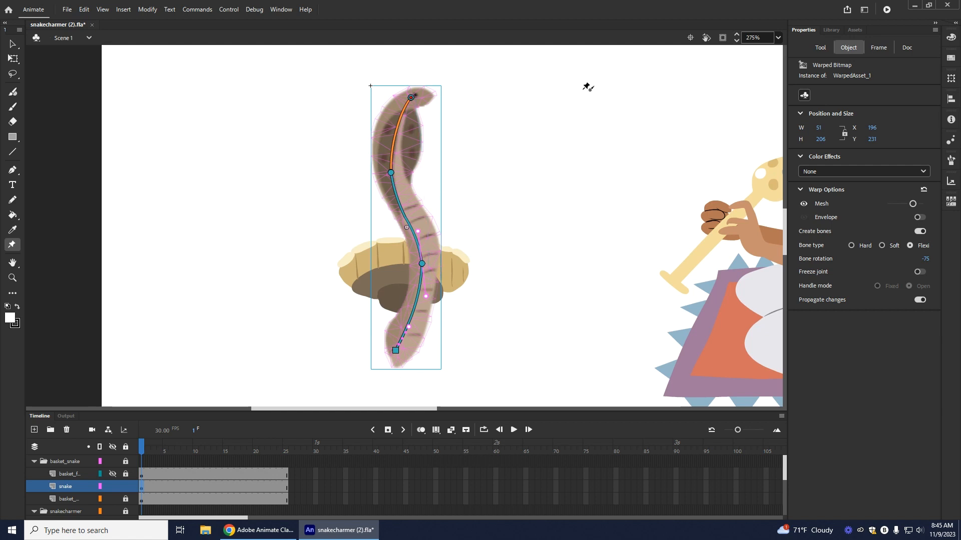
{"action": "key", "text": "Escape"}
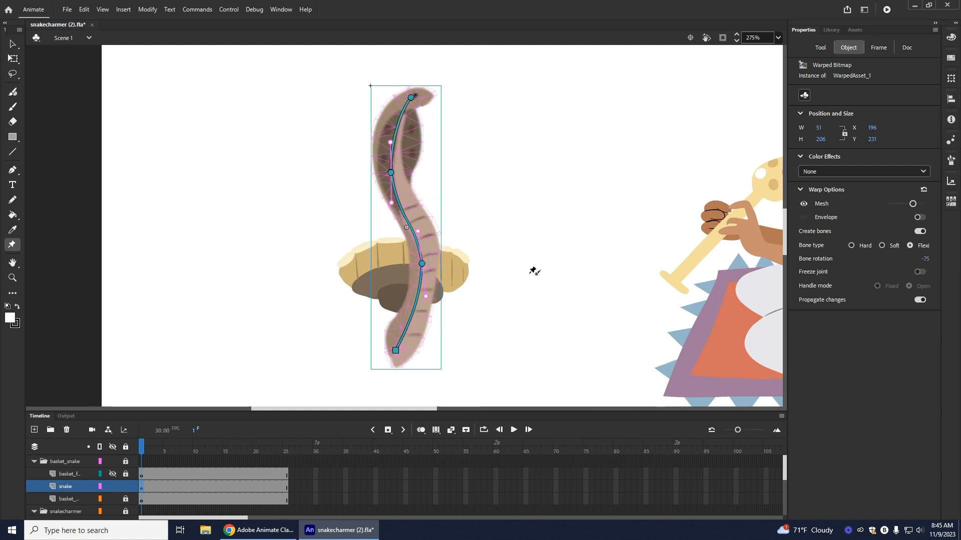
Step: Insert keyframes at frames 25 and 8 of the snake layer
{"action": "left_click", "coordinate": [286, 488]}
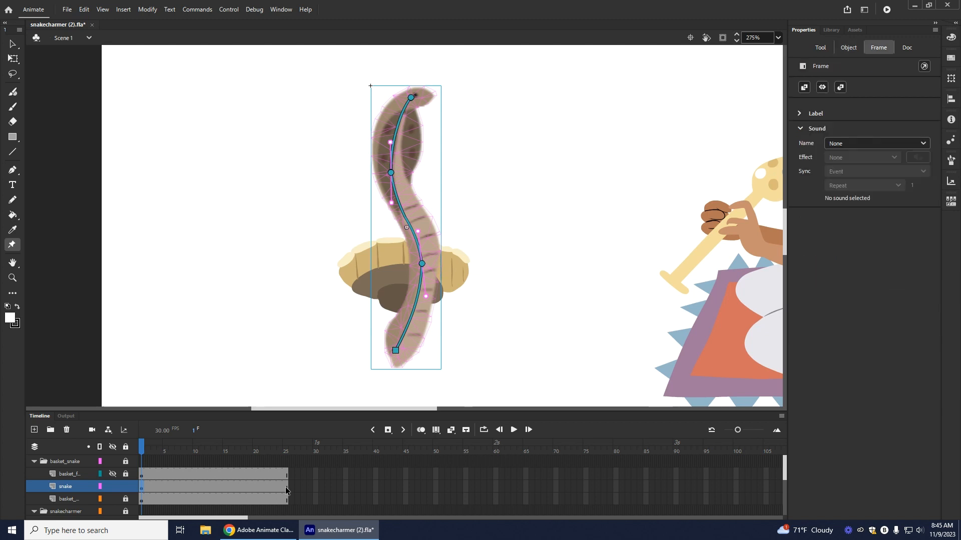
{"action": "left_click", "coordinate": [388, 431]}
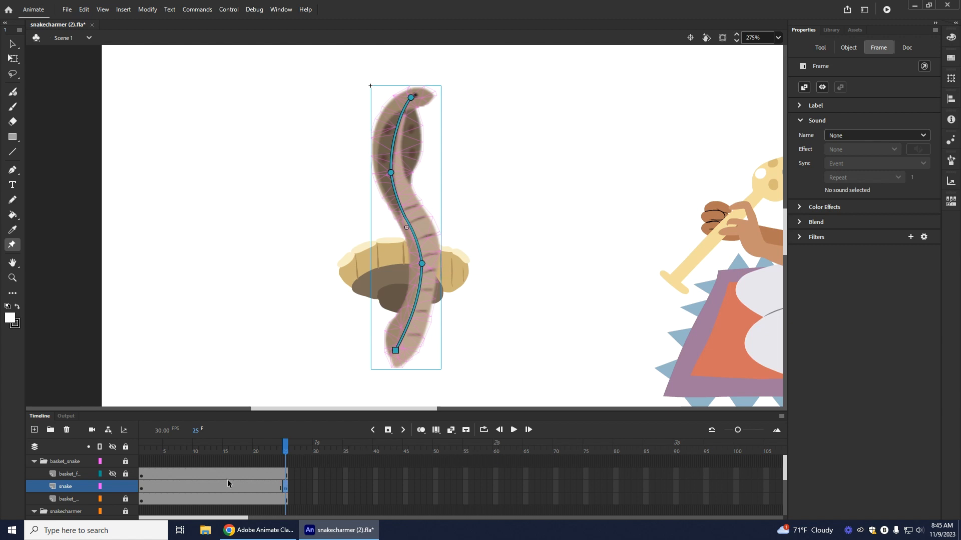
{"action": "left_click", "coordinate": [181, 486]}
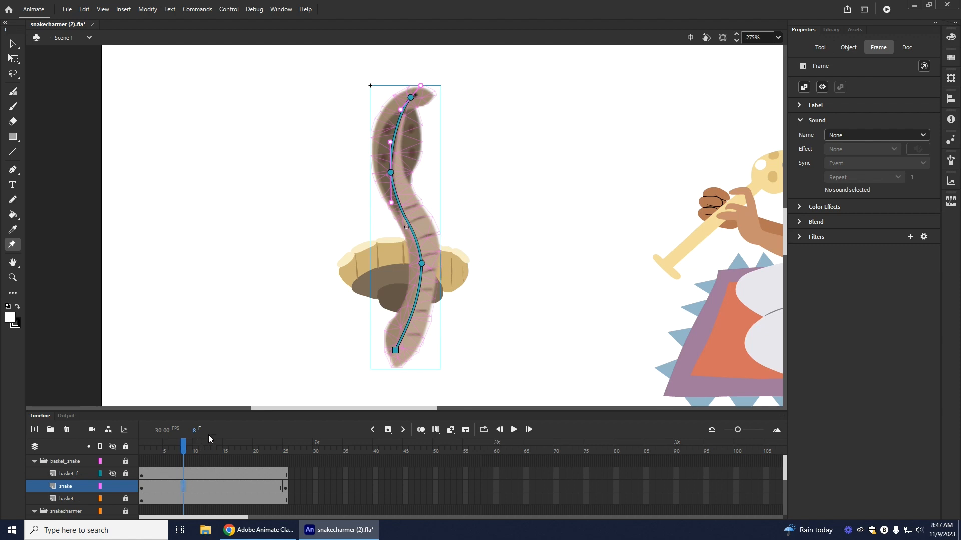
{"action": "left_click", "coordinate": [387, 430]}
Step: Bend the snake at frame 8 by moving its lower-body joint left and hood joint right, and adjust the lower joint's curve handles
{"action": "left_click", "coordinate": [422, 264]}
{"action": "left_click_drag", "start_coordinate": [421, 264], "coordinate": [394, 263]}
{"action": "left_click_drag", "start_coordinate": [339, 185], "coordinate": [419, 181]}
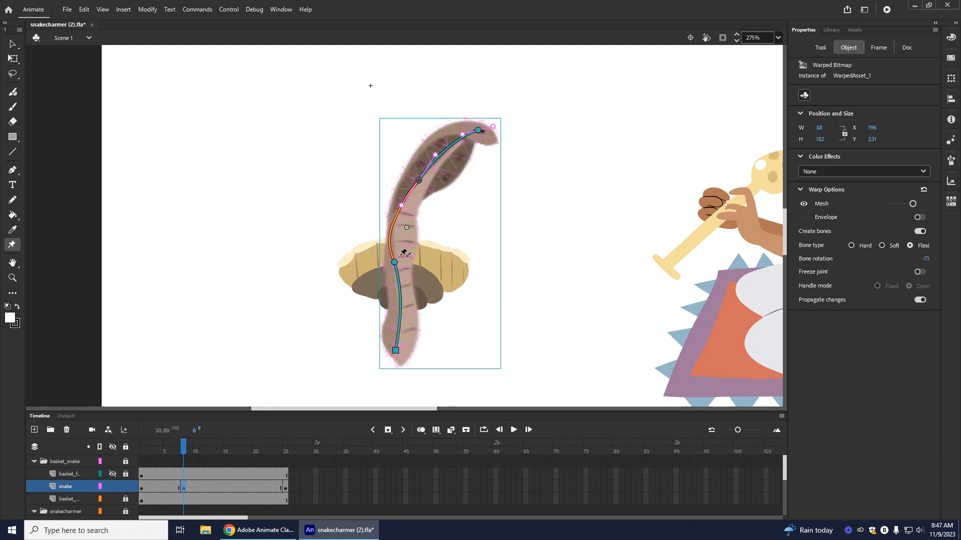
{"action": "left_click", "coordinate": [402, 206]}
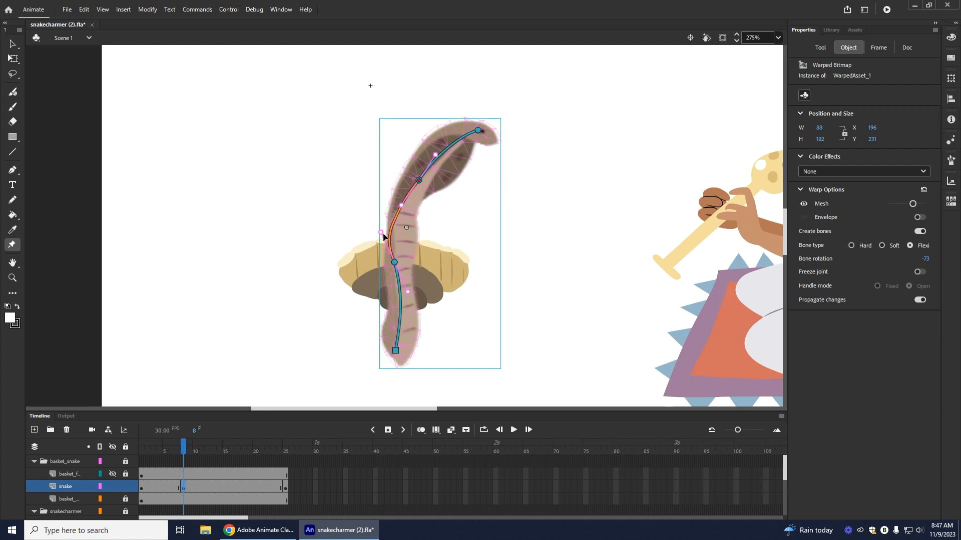
{"action": "left_click_drag", "start_coordinate": [409, 293], "coordinate": [425, 294]}
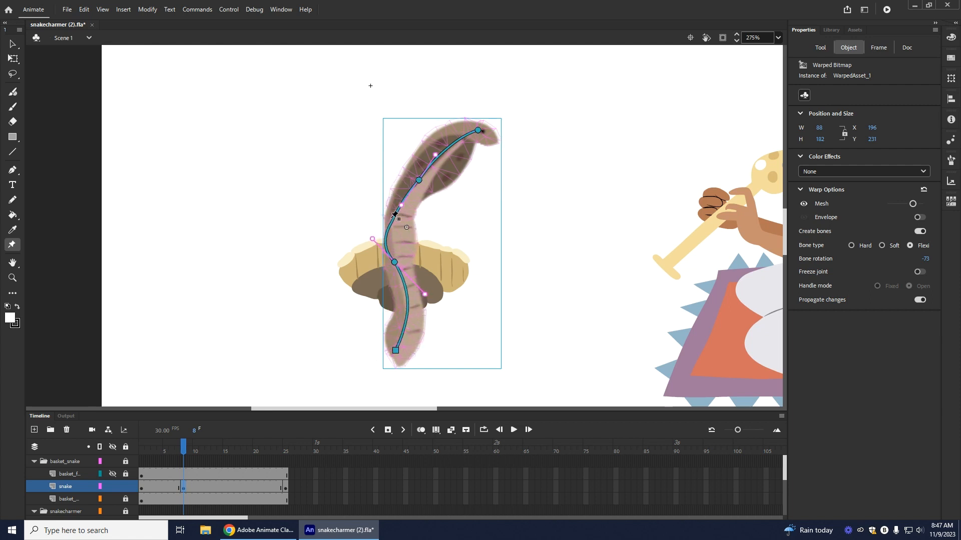
Step: Reshape the snake's upper body at frame 8 by shifting the hood and head joints left and adjusting their curve handles
{"action": "left_click", "coordinate": [418, 181]}
{"action": "mouse_move", "coordinate": [402, 207]}
{"action": "left_mouse_down"}
{"action": "mouse_move", "coordinate": [401, 185]}
{"action": "mouse_move", "coordinate": [399, 194]}
{"action": "left_mouse_up"}
{"action": "mouse_move", "coordinate": [483, 131]}
{"action": "left_mouse_down"}
{"action": "mouse_move", "coordinate": [461, 125]}
{"action": "mouse_move", "coordinate": [469, 129]}
{"action": "left_mouse_up"}
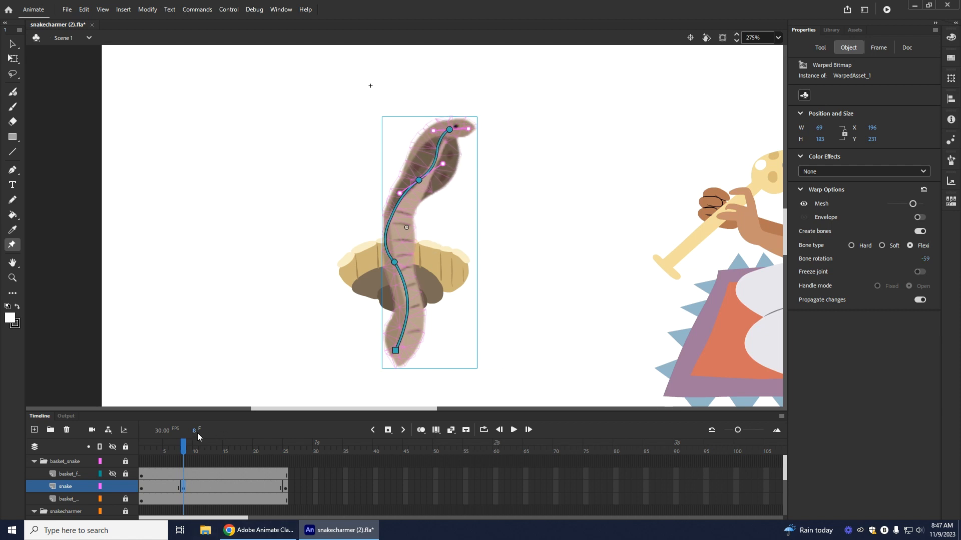
{"action": "left_click_drag", "start_coordinate": [418, 180], "coordinate": [435, 156]}
{"action": "left_click_drag", "start_coordinate": [462, 120], "coordinate": [465, 132]}
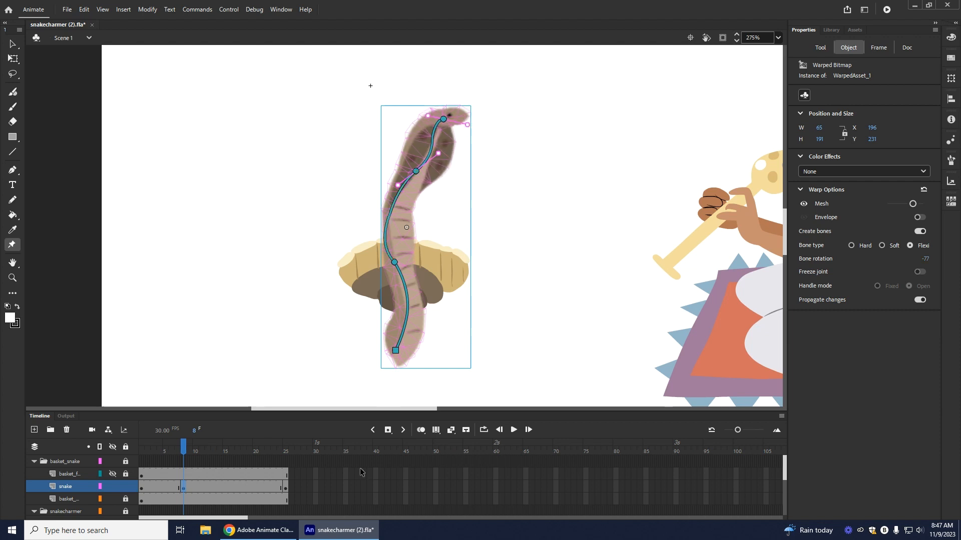
Step: Nudge the snake's lower-body joint slightly right at frame 8 and refine the curve handles of the lower-body and hood joints
{"action": "left_click", "coordinate": [394, 261]}
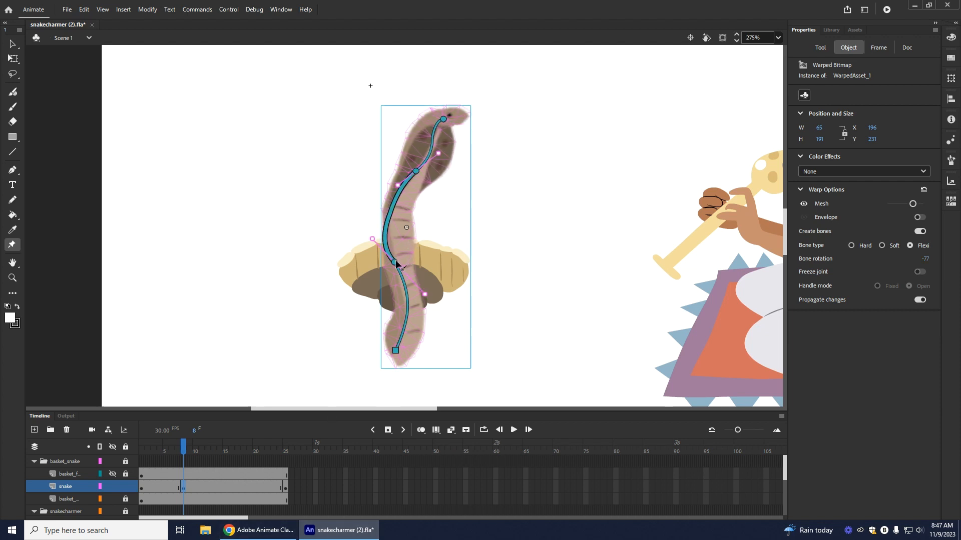
{"action": "left_click_drag", "start_coordinate": [396, 264], "coordinate": [400, 264]}
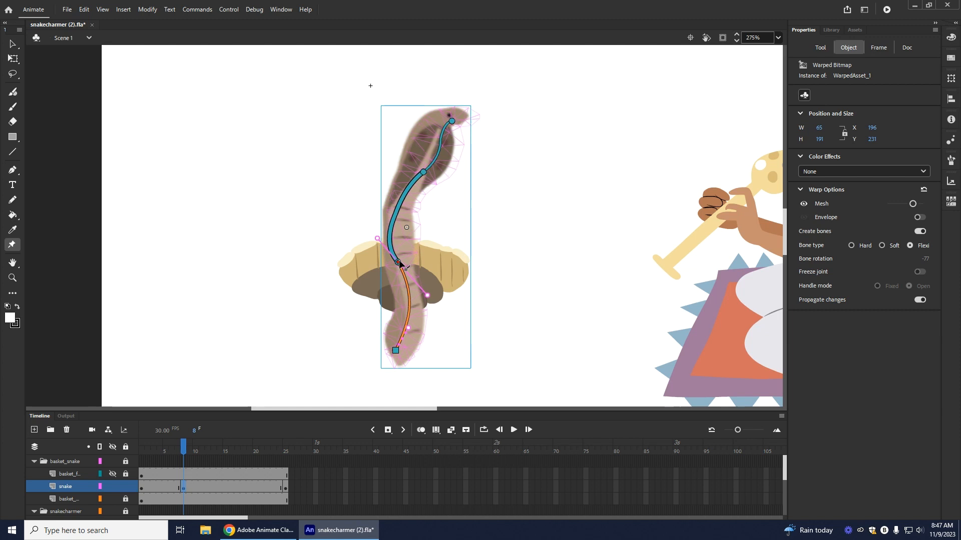
{"action": "left_click", "coordinate": [419, 172]}
{"action": "left_click_drag", "start_coordinate": [377, 239], "coordinate": [387, 245]}
{"action": "left_click_drag", "start_coordinate": [419, 300], "coordinate": [427, 298]}
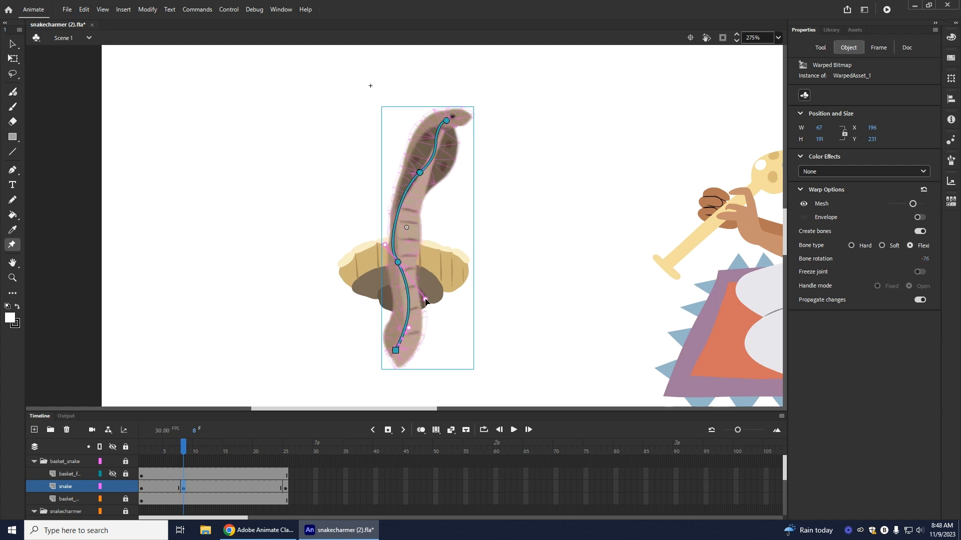
{"action": "left_click_drag", "start_coordinate": [400, 189], "coordinate": [397, 181]}
Step: Compare the snake's poses at frames 1 and 8, and insert a keyframe at frame 15 of the snake layer
{"action": "left_click_drag", "start_coordinate": [183, 445], "coordinate": [133, 475]}
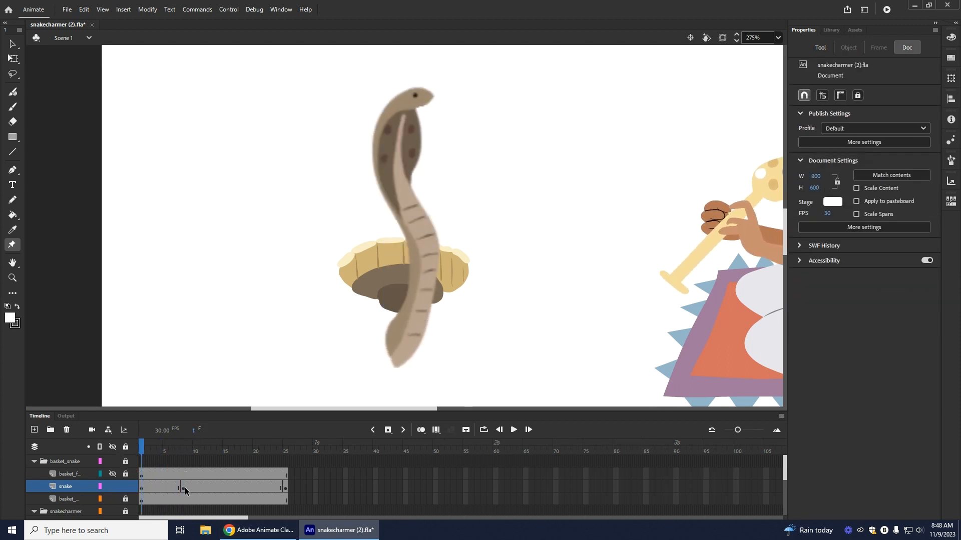
{"action": "left_click", "coordinate": [179, 488]}
{"action": "left_click", "coordinate": [184, 488]}
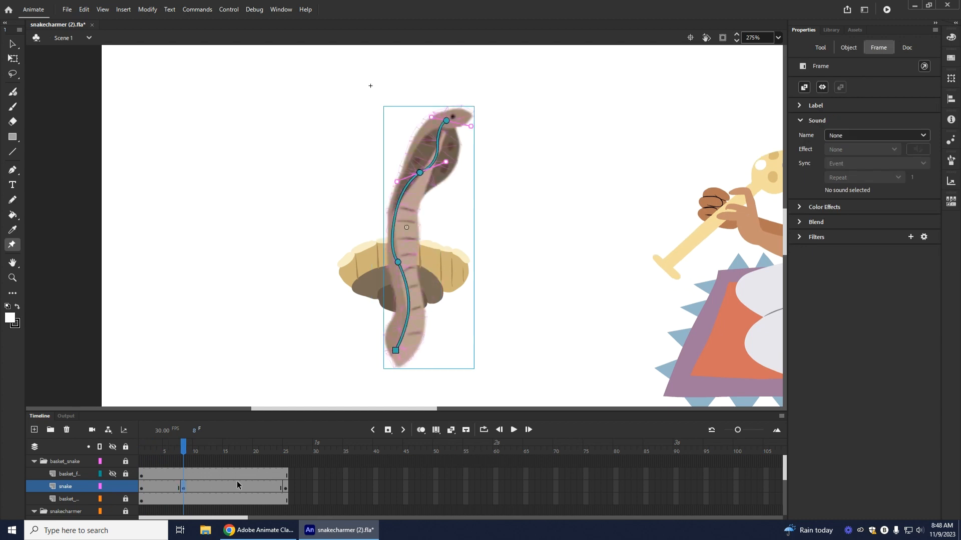
{"action": "left_click", "coordinate": [231, 487]}
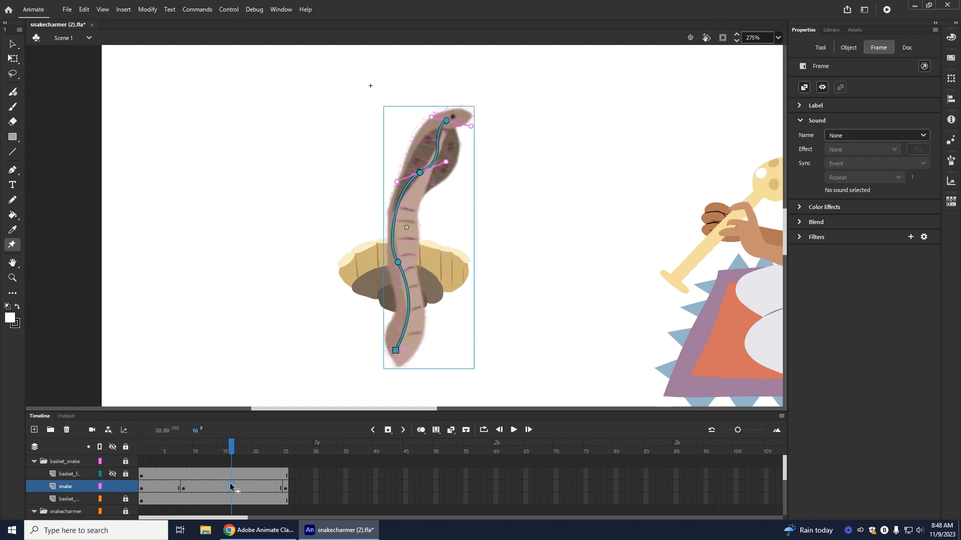
{"action": "left_click", "coordinate": [226, 486]}
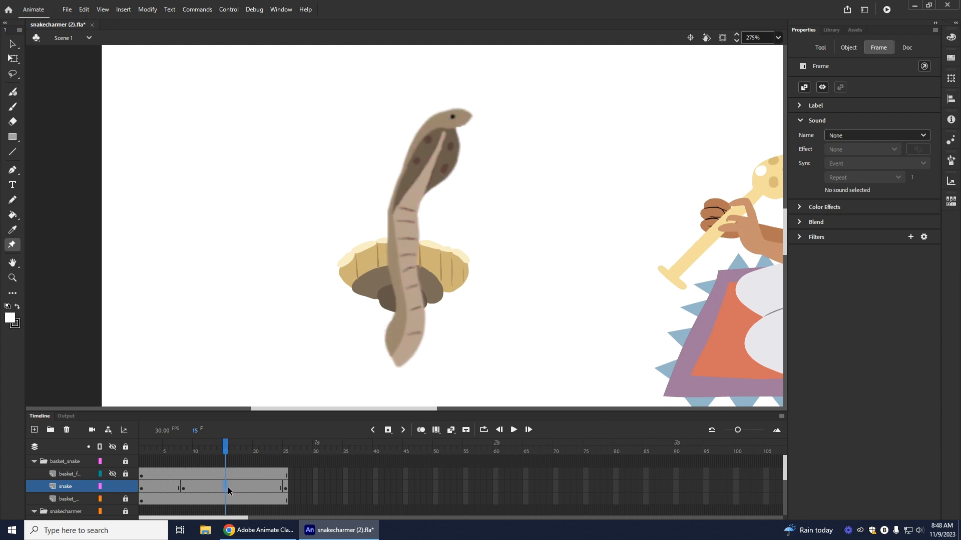
{"action": "left_click", "coordinate": [391, 430]}
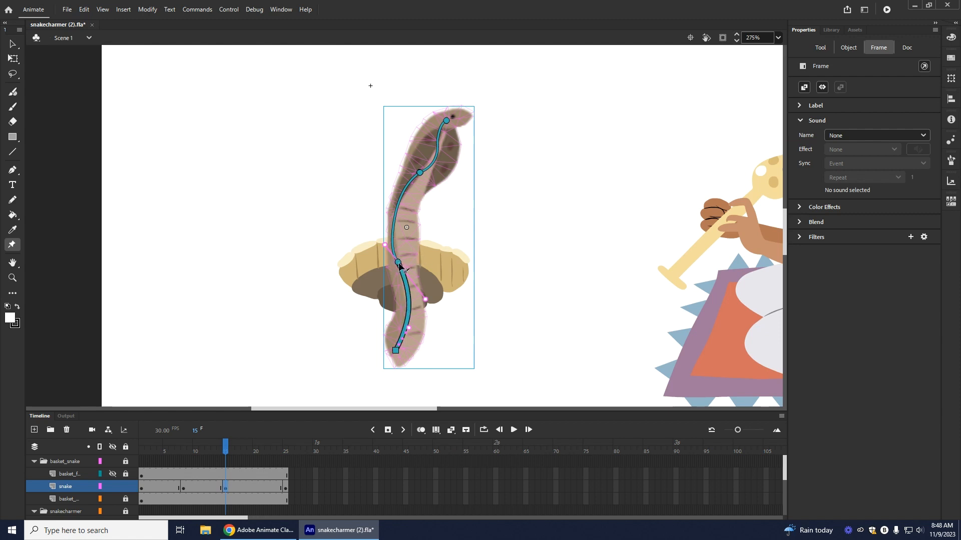
Step: Bend the snake at frame 15 by moving its lower-body joint further left, lowering the head, and adjusting the lower-body and hood curve handles
{"action": "left_click_drag", "start_coordinate": [398, 262], "coordinate": [376, 265]}
{"action": "left_click_drag", "start_coordinate": [375, 173], "coordinate": [427, 131]}
{"action": "left_click", "coordinate": [377, 266]}
{"action": "left_click_drag", "start_coordinate": [360, 256], "coordinate": [360, 249]}
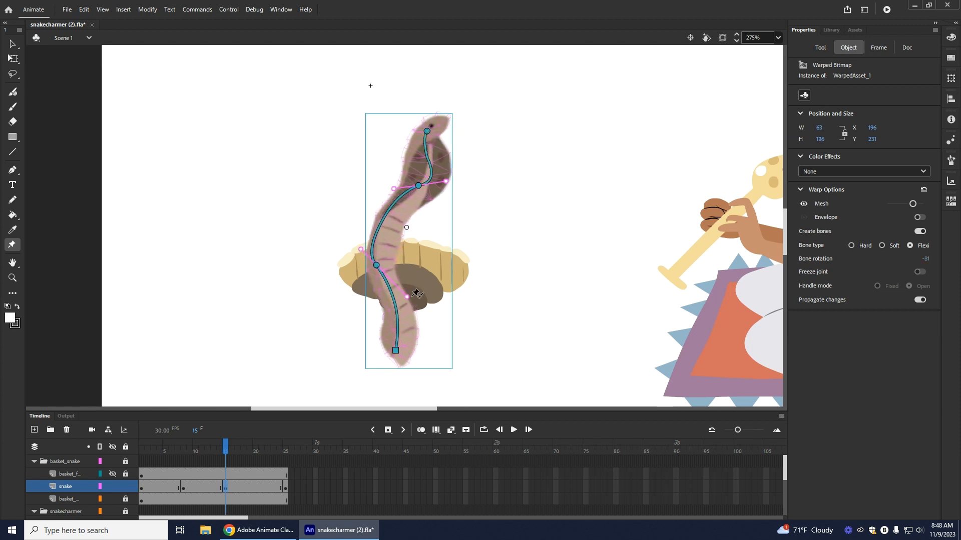
{"action": "left_click_drag", "start_coordinate": [407, 299], "coordinate": [411, 291]}
{"action": "left_click", "coordinate": [418, 185]}
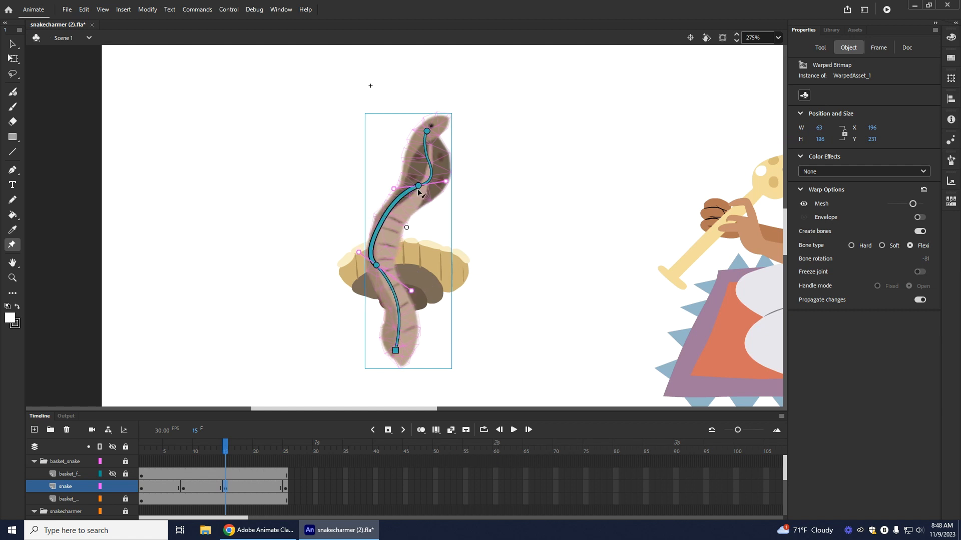
{"action": "left_click_drag", "start_coordinate": [393, 189], "coordinate": [443, 191]}
Step: Retime the snake layer by moving the frame 15 keyframe to frame 17 and the frame 8 keyframe to frame 9
{"action": "left_click_drag", "start_coordinate": [227, 449], "coordinate": [299, 485]}
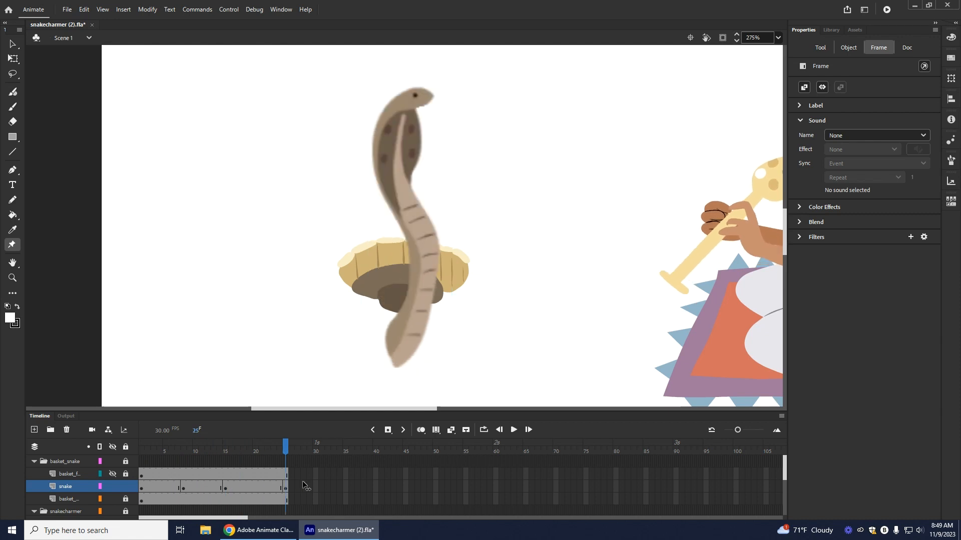
{"action": "left_click", "coordinate": [224, 492]}
{"action": "left_click", "coordinate": [225, 488]}
{"action": "left_click_drag", "start_coordinate": [235, 486], "coordinate": [190, 488]}
{"action": "left_click", "coordinate": [183, 489]}
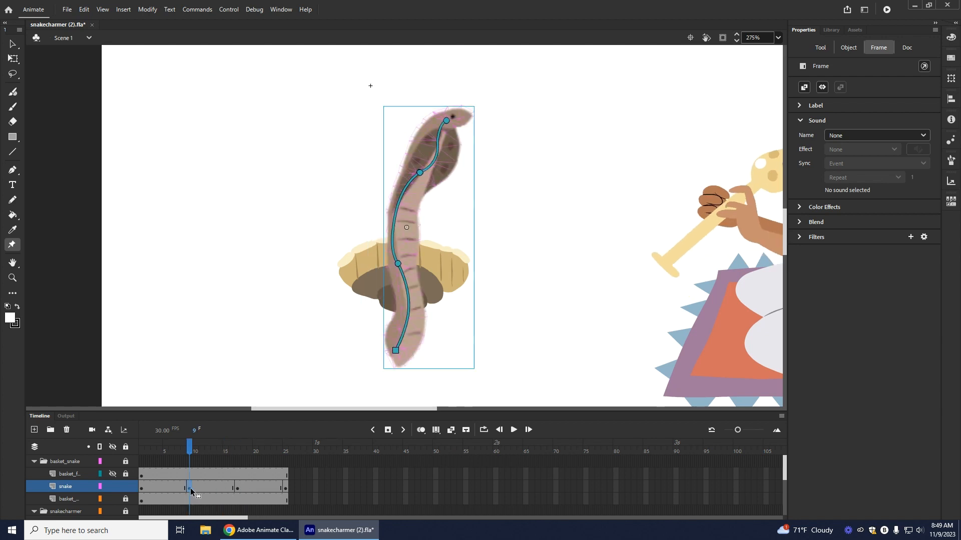
{"action": "left_click_drag", "start_coordinate": [190, 489], "coordinate": [196, 489]}
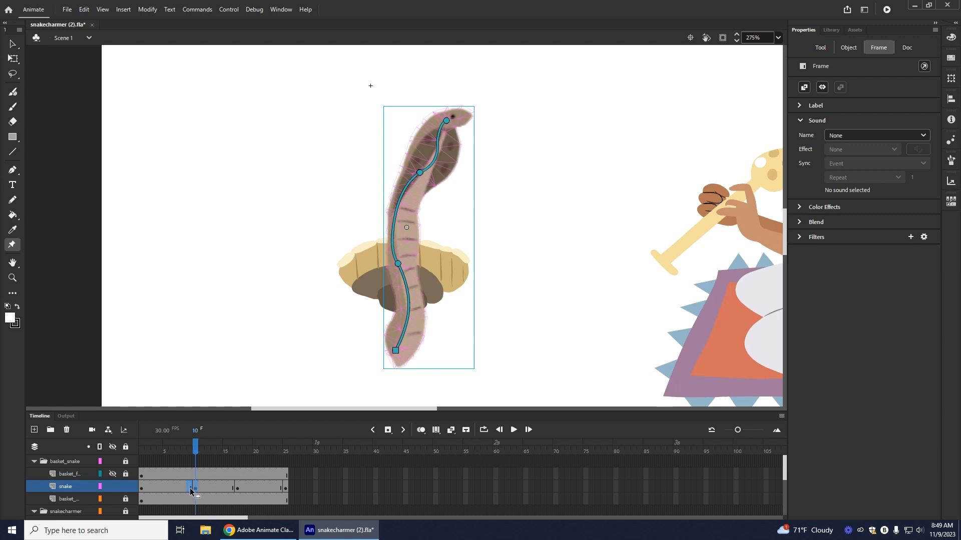
{"action": "left_click_drag", "start_coordinate": [190, 487], "coordinate": [190, 488]}
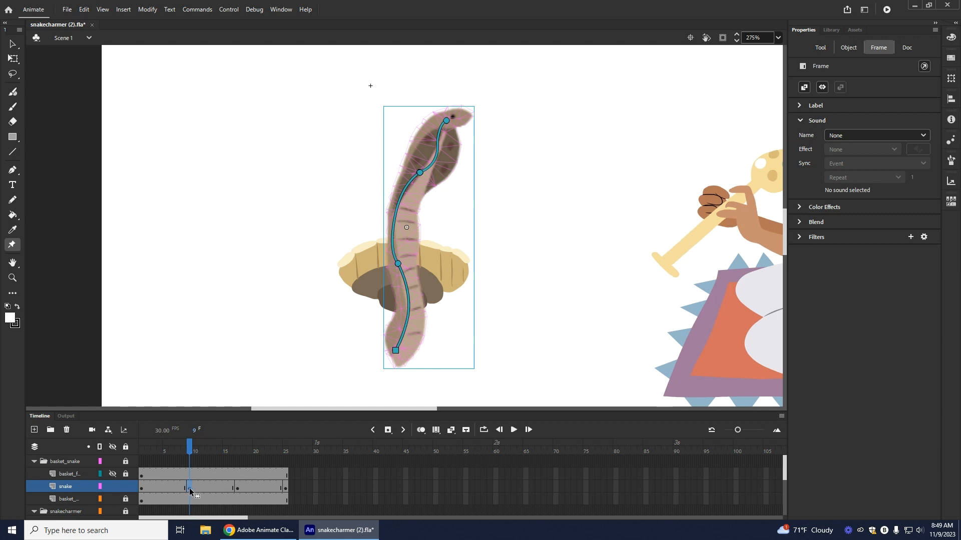
{"action": "left_click", "coordinate": [239, 488]}
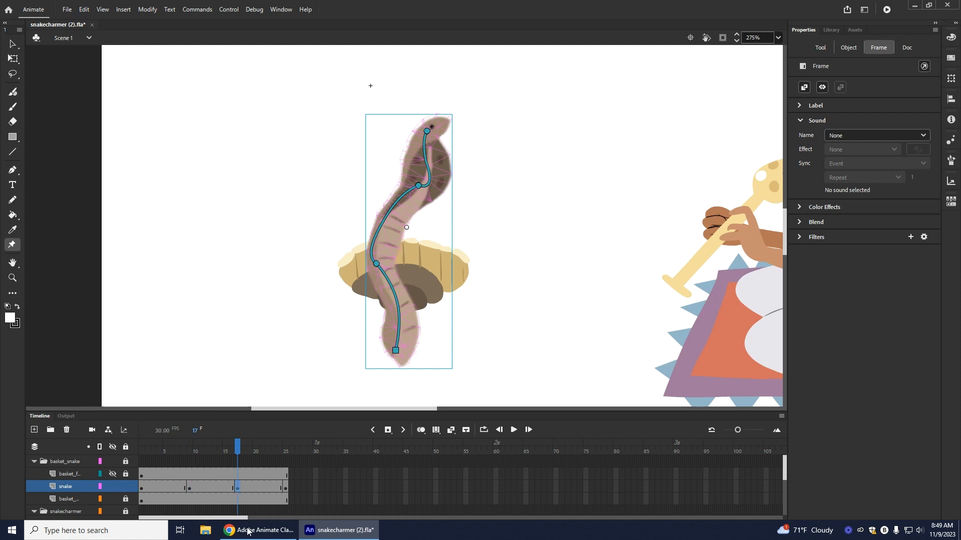
Step: Create a classic tween between the snake layer's keyframes at frames 1 and 9
{"action": "left_click_drag", "start_coordinate": [237, 453], "coordinate": [163, 486]}
{"action": "left_click", "coordinate": [163, 486]}
{"action": "left_click", "coordinate": [220, 488]}
{"action": "left_click", "coordinate": [267, 488]}
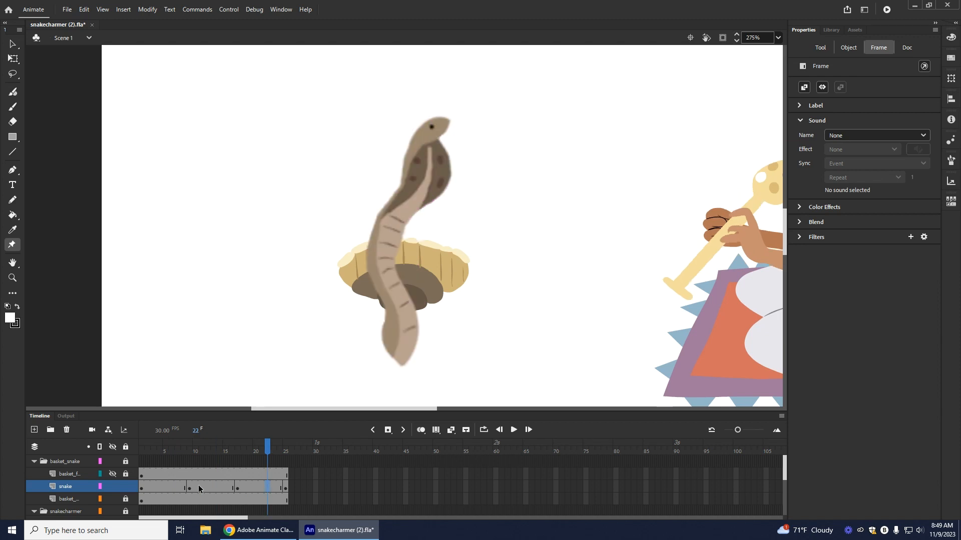
{"action": "left_click", "coordinate": [164, 486]}
{"action": "right_click", "coordinate": [164, 488]}
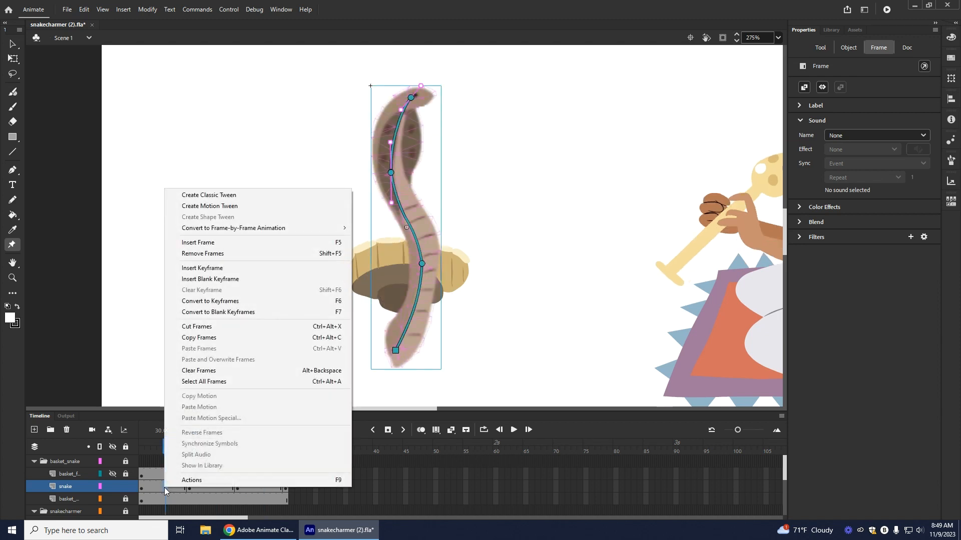
{"action": "left_click", "coordinate": [194, 195]}
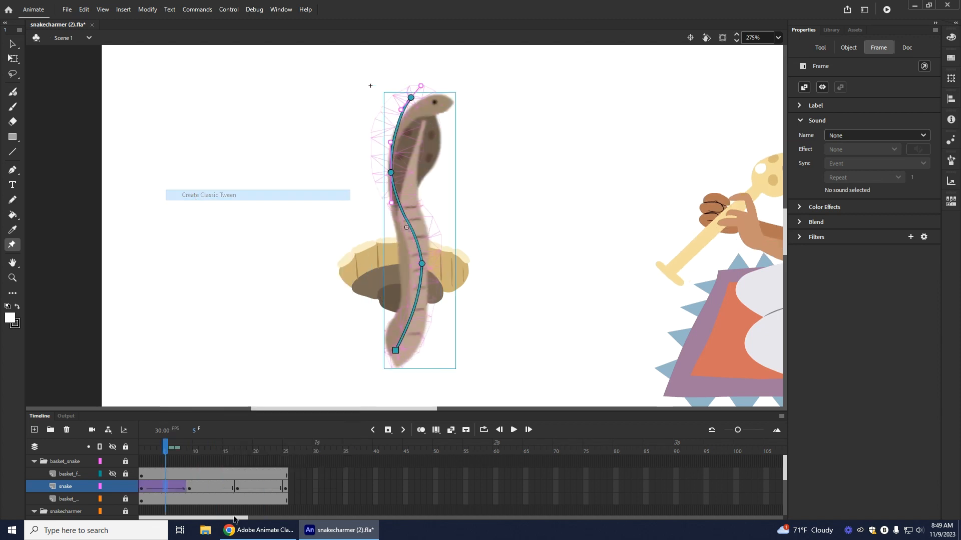
Step: Create classic tweens on the snake layer from frame 9 to 17 and from frame 17 to 25
{"action": "left_click", "coordinate": [214, 487]}
{"action": "right_click", "coordinate": [213, 488]}
{"action": "left_click", "coordinate": [253, 195]}
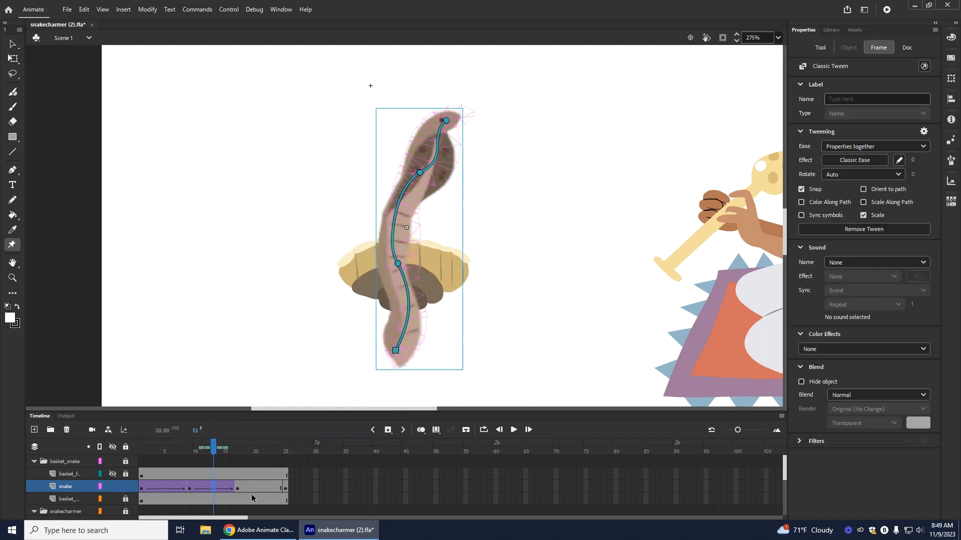
{"action": "left_click", "coordinate": [261, 487]}
{"action": "right_click", "coordinate": [262, 488]}
{"action": "left_click", "coordinate": [317, 194]}
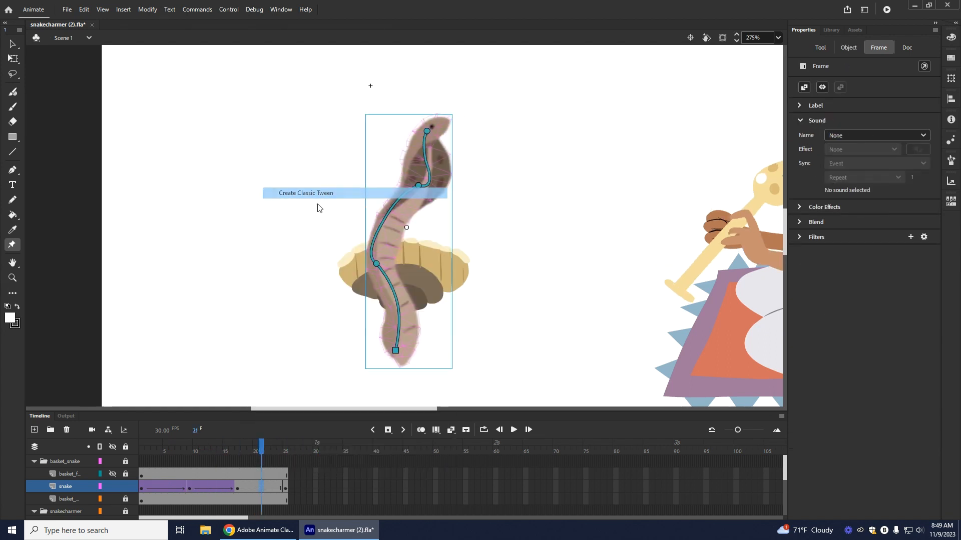
Step: Play the snake animation, and enable looped playback over frames 1 to 25
{"action": "left_click_drag", "start_coordinate": [260, 452], "coordinate": [141, 451]}
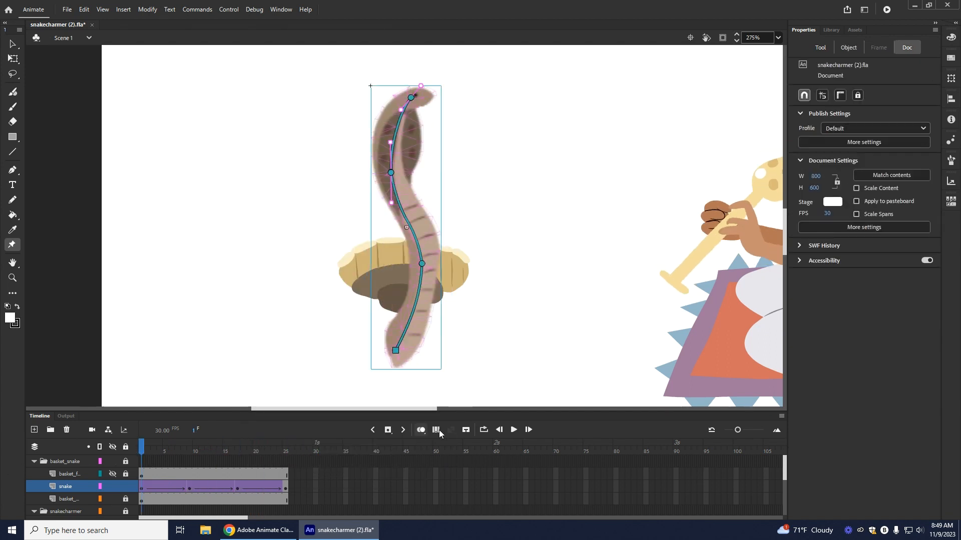
{"action": "left_click", "coordinate": [514, 430]}
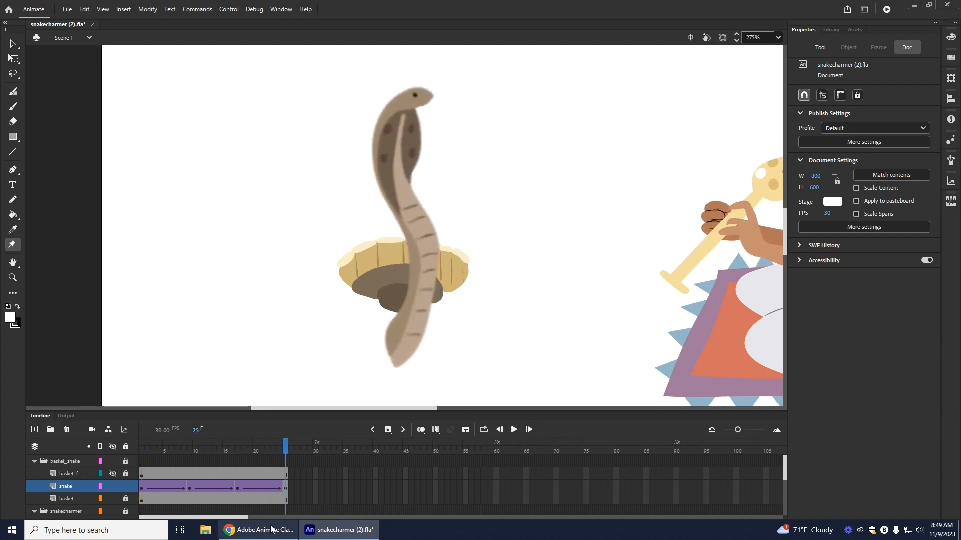
{"action": "left_click", "coordinate": [484, 431]}
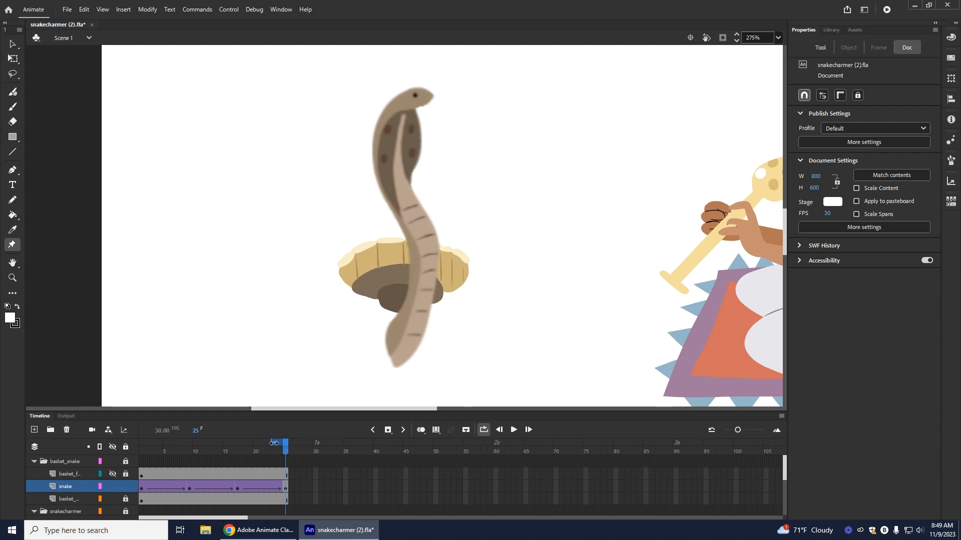
{"action": "left_click_drag", "start_coordinate": [274, 443], "coordinate": [111, 451]}
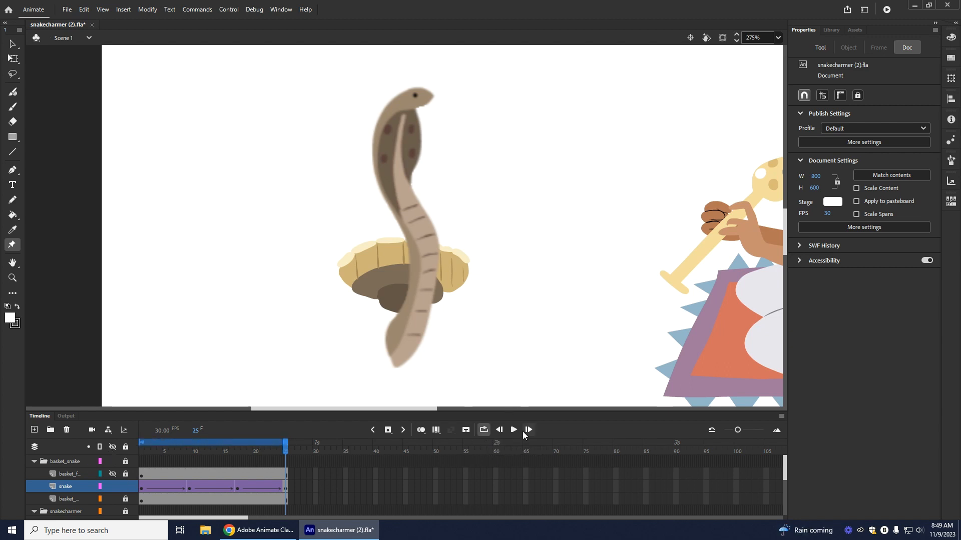
{"action": "left_click", "coordinate": [513, 428]}
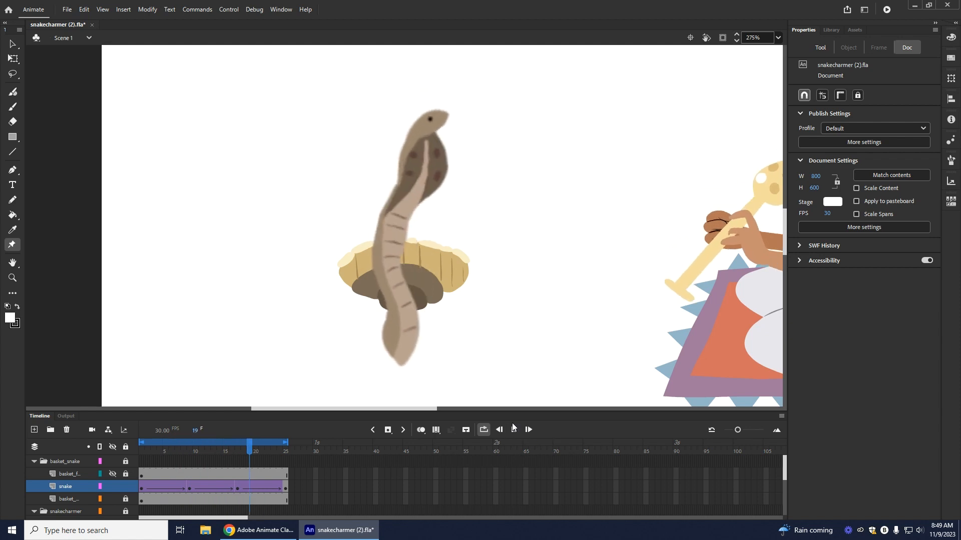
Step: Fit the whole stage in view, make the basket's front layer visible, and preview the looping animation
{"action": "left_click", "coordinate": [779, 38]}
{"action": "left_click", "coordinate": [790, 47]}
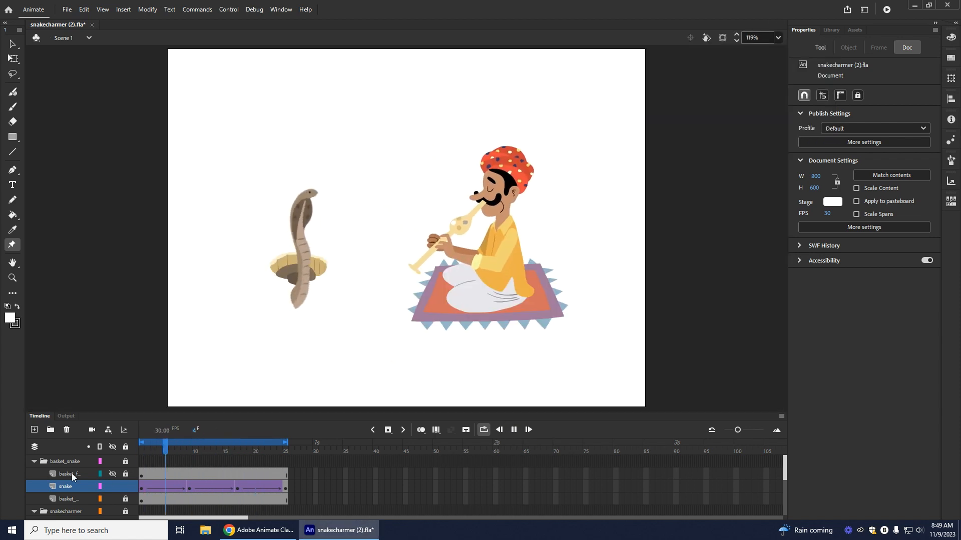
{"action": "left_click", "coordinate": [111, 473]}
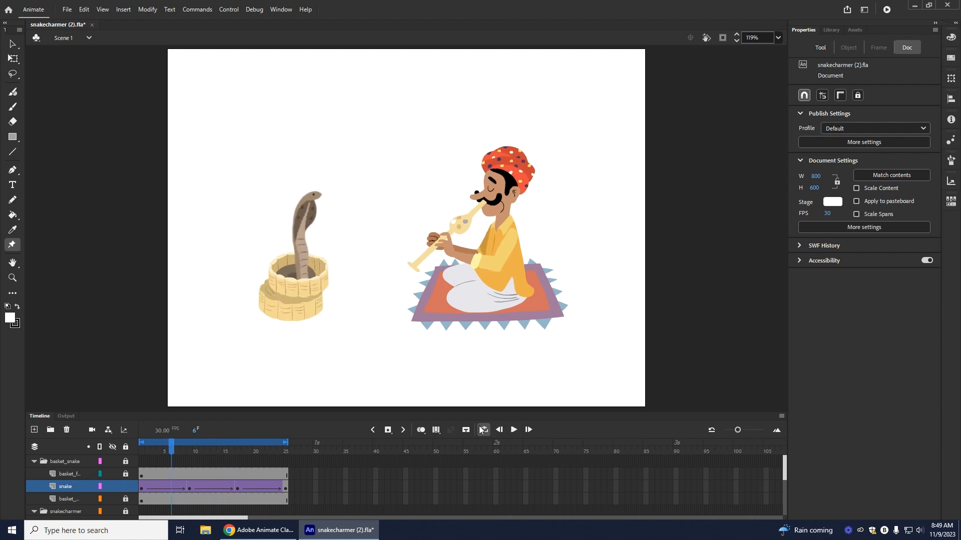
{"action": "left_click", "coordinate": [514, 430]}
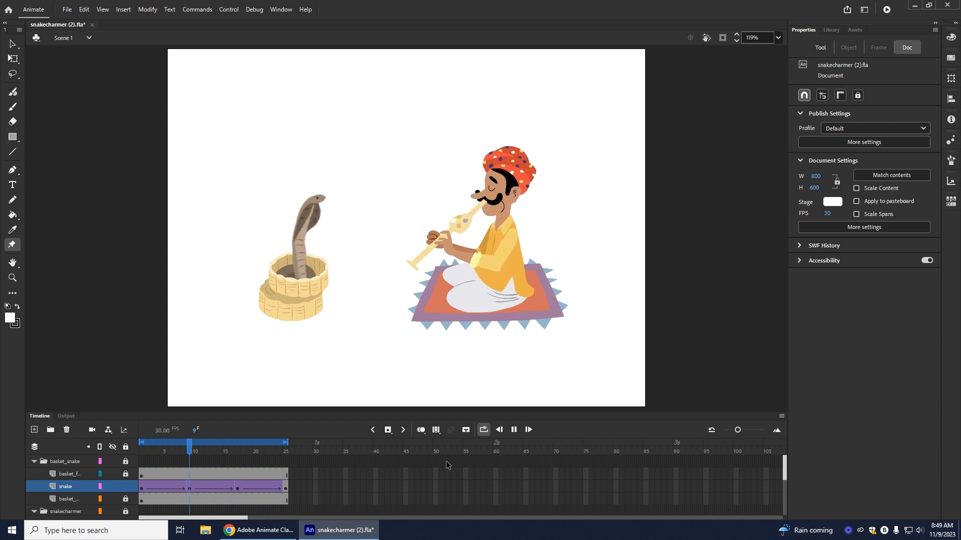
{"action": "left_click", "coordinate": [514, 430]}
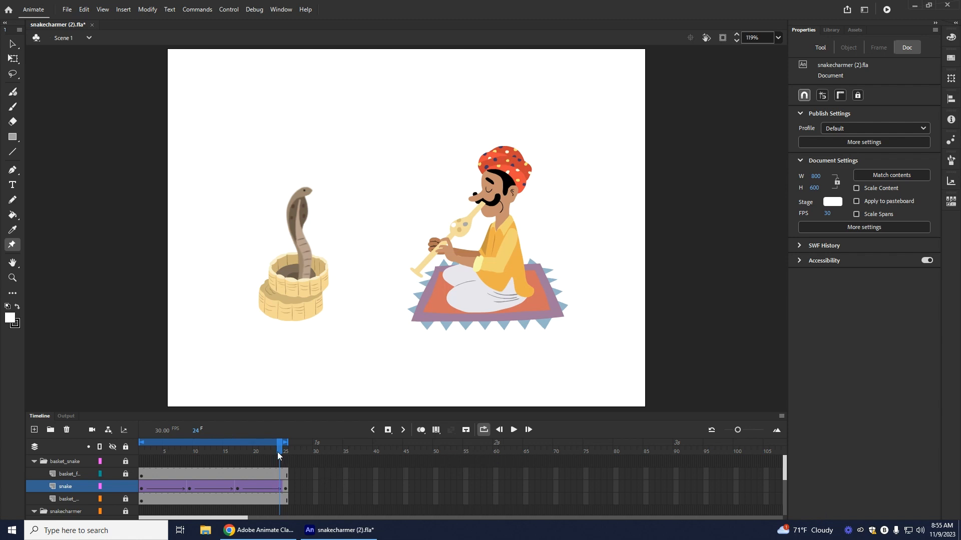
Step: Review the snake's poses at its middle keyframes, and enlarge the timeline to show the snakecharmer layers
{"action": "left_click_drag", "start_coordinate": [278, 454], "coordinate": [182, 453]}
{"action": "left_click", "coordinate": [190, 491]}
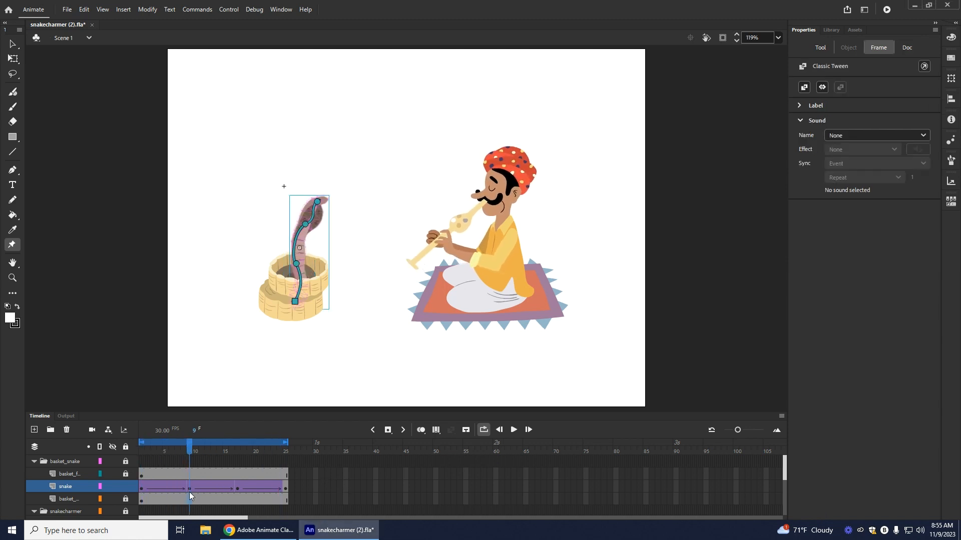
{"action": "left_click", "coordinate": [190, 496]}
{"action": "left_click", "coordinate": [241, 488]}
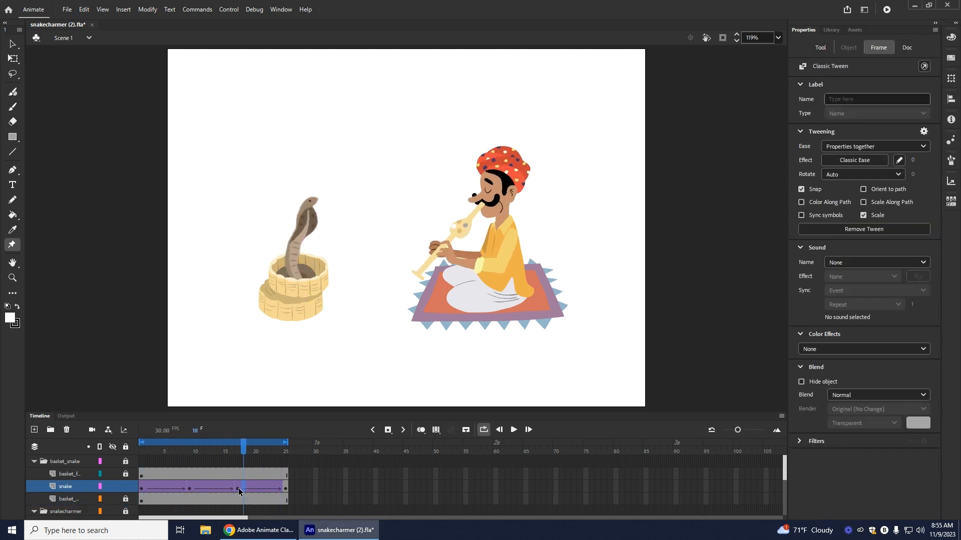
{"action": "left_click_drag", "start_coordinate": [244, 451], "coordinate": [141, 453]}
{"action": "scroll", "coordinate": [265, 475], "scroll_direction": "down", "scroll_amount": 2}
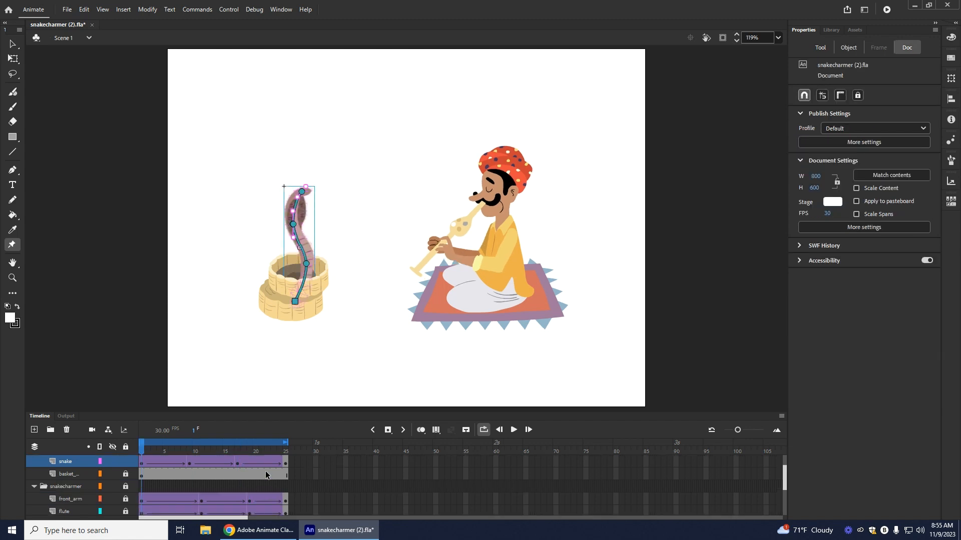
{"action": "left_click_drag", "start_coordinate": [434, 411], "coordinate": [433, 385]}
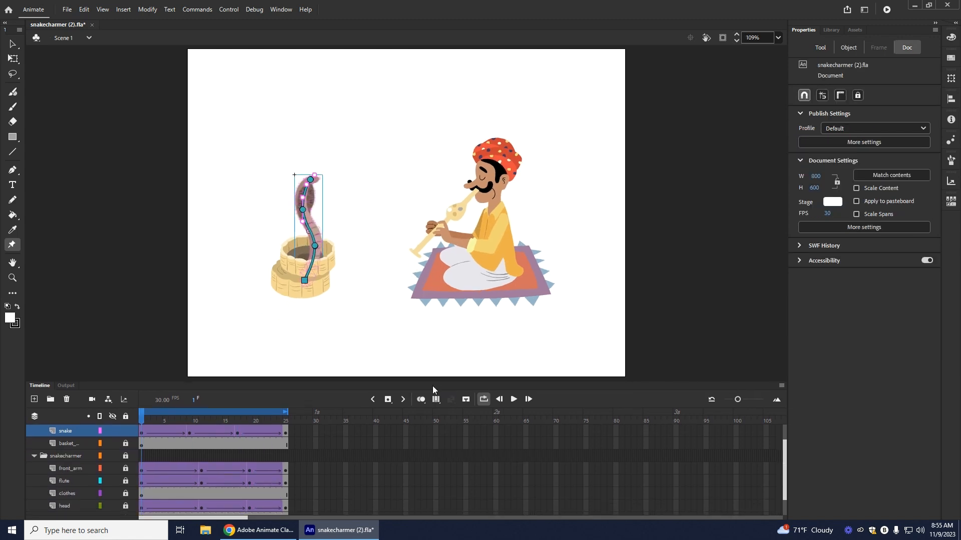
Step: Add a layer above the basket_snake folder, locate the music bitmap in the library, and name the layer music
{"action": "scroll", "coordinate": [293, 444], "scroll_direction": "up", "scroll_amount": 2}
{"action": "left_click", "coordinate": [67, 431]}
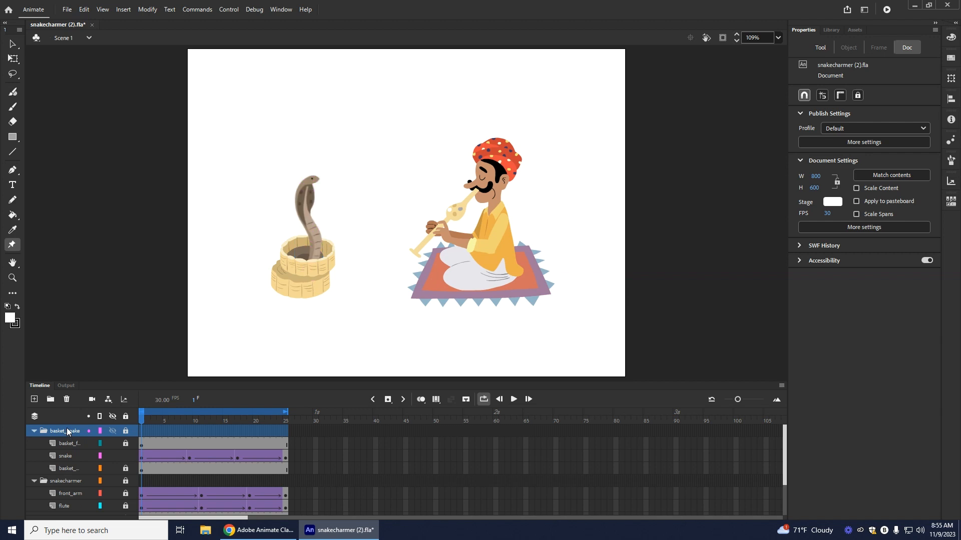
{"action": "left_click", "coordinate": [34, 400]}
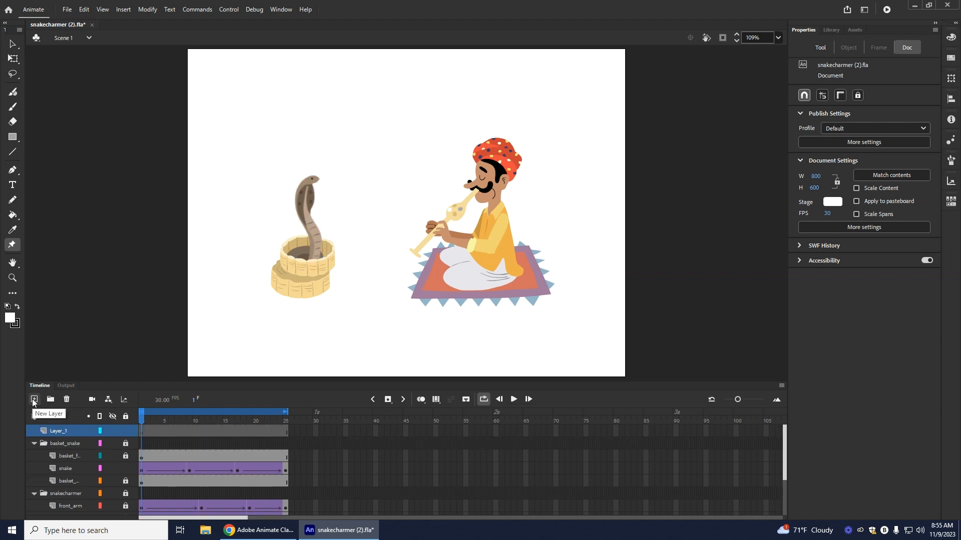
{"action": "left_click", "coordinate": [830, 29]}
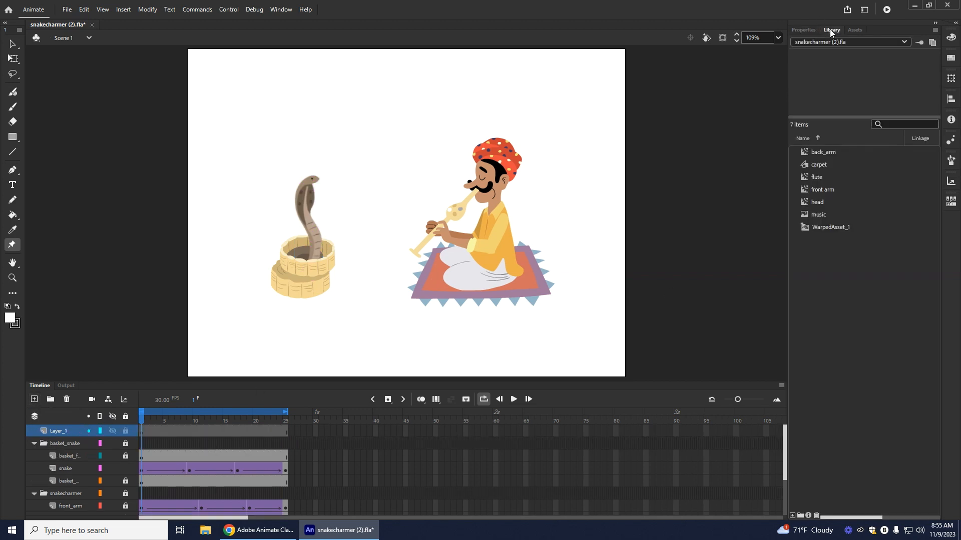
{"action": "left_click", "coordinate": [903, 124]}
{"action": "left_click", "coordinate": [811, 214]}
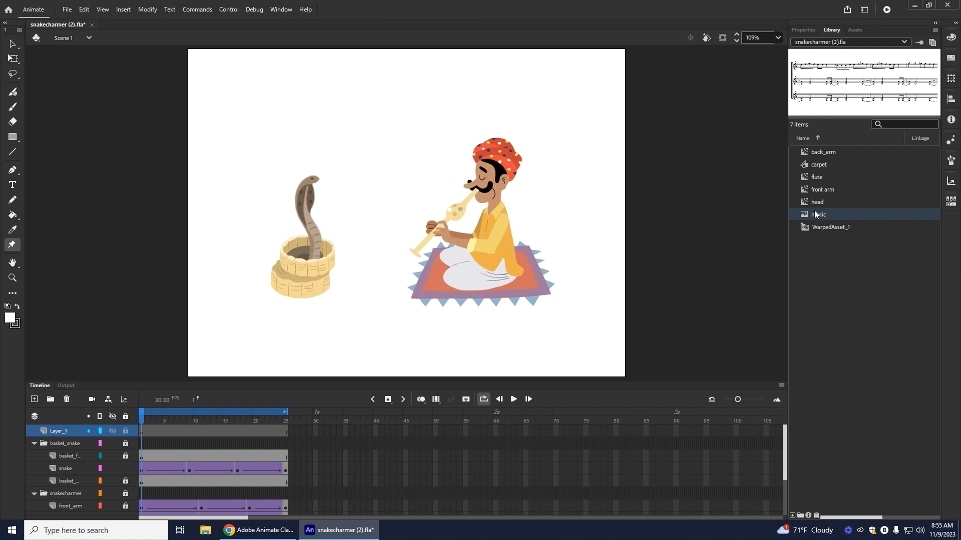
{"action": "double_click", "coordinate": [59, 429]}
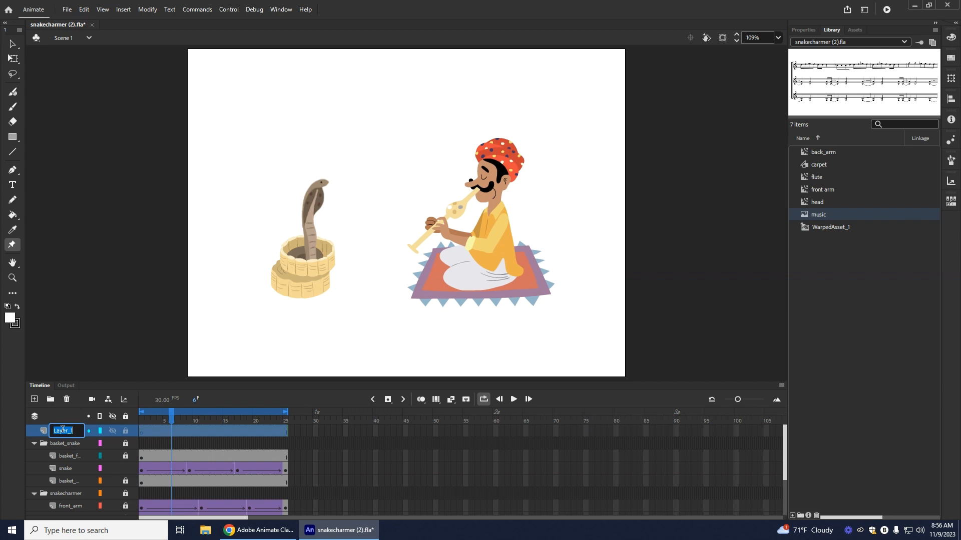
{"action": "type", "text": "music"}
{"action": "key", "text": "Return"}
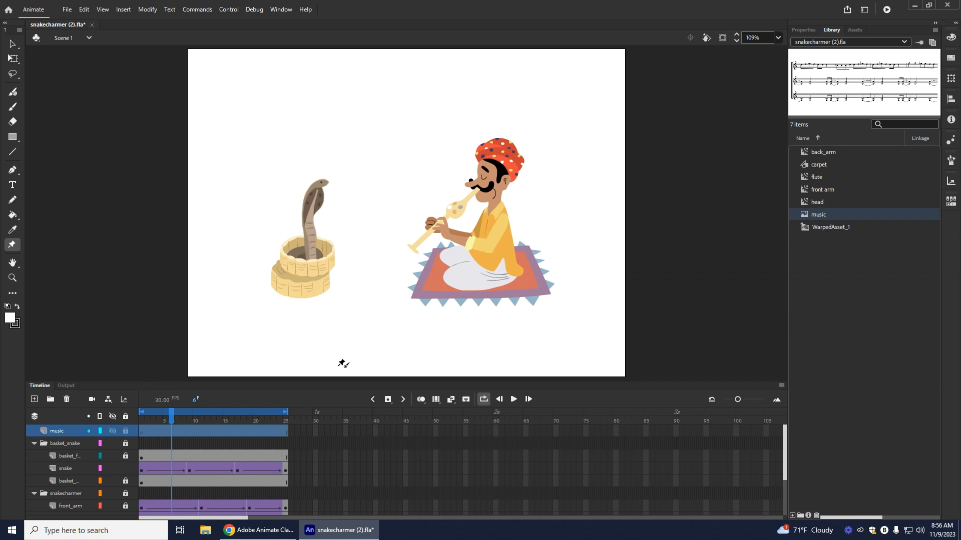
Step: Place the music bitmap on the stage, and move the music layer below back_arm in the snakecharmer folder
{"action": "left_click_drag", "start_coordinate": [792, 222], "coordinate": [398, 192]}
{"action": "scroll", "coordinate": [58, 427], "scroll_direction": "down", "scroll_amount": 1}
{"action": "scroll", "coordinate": [58, 427], "scroll_direction": "up", "scroll_amount": 1}
{"action": "left_click_drag", "start_coordinate": [381, 383], "coordinate": [396, 277]}
{"action": "left_click_drag", "start_coordinate": [58, 332], "coordinate": [63, 475]}
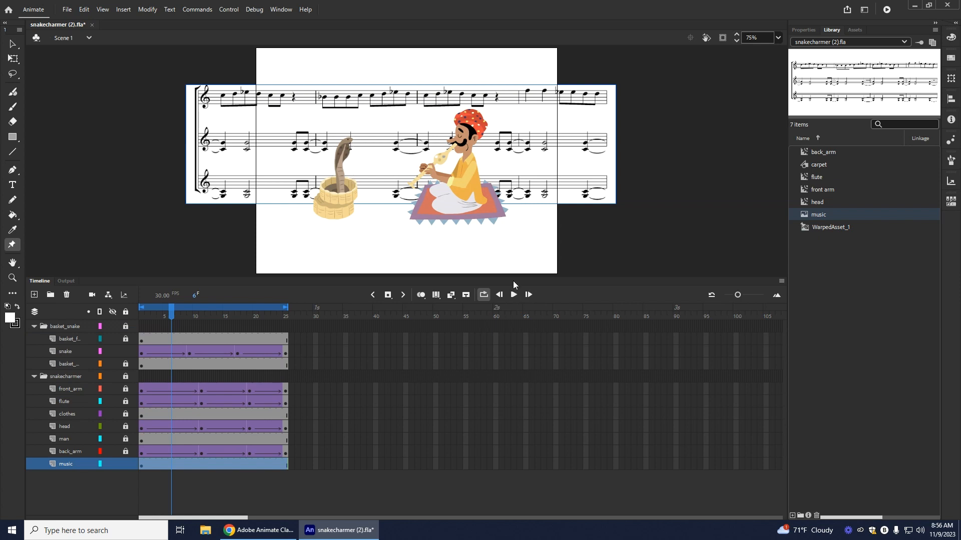
{"action": "left_click_drag", "start_coordinate": [516, 276], "coordinate": [497, 416]}
{"action": "scroll", "coordinate": [347, 483], "scroll_direction": "down", "scroll_amount": 3}
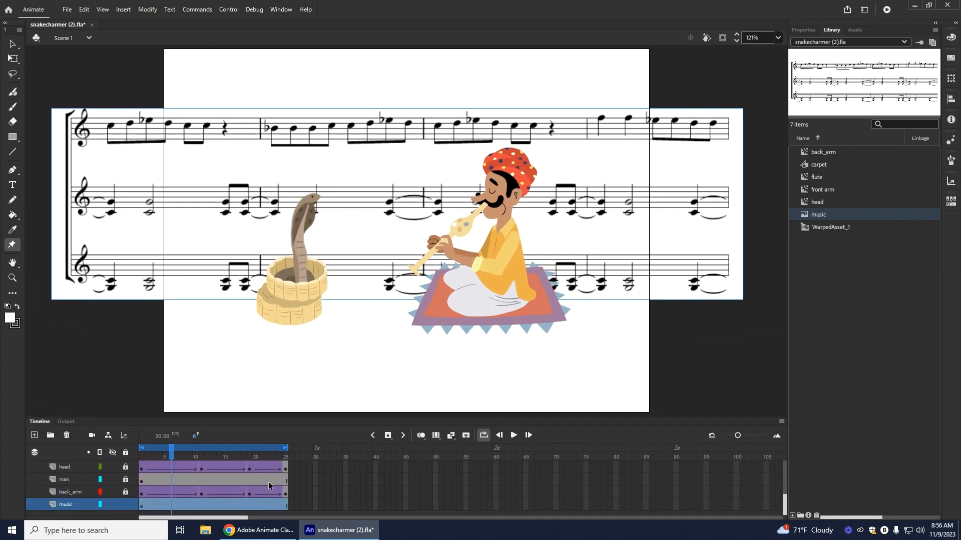
Step: Move the sheet music lower on the stage, to about X -155 and Y 148
{"action": "left_click", "coordinate": [142, 506]}
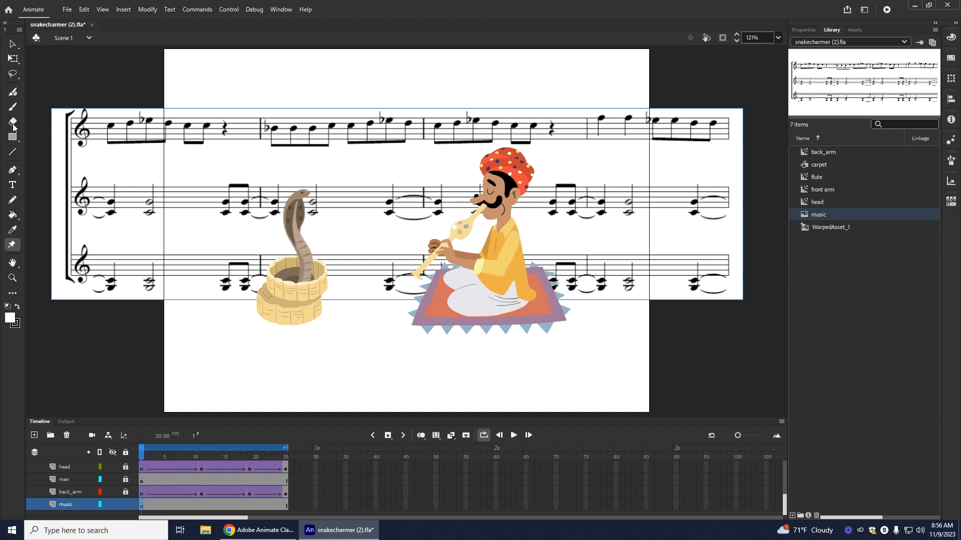
{"action": "left_click", "coordinate": [12, 43]}
{"action": "left_click_drag", "start_coordinate": [398, 183], "coordinate": [407, 207]}
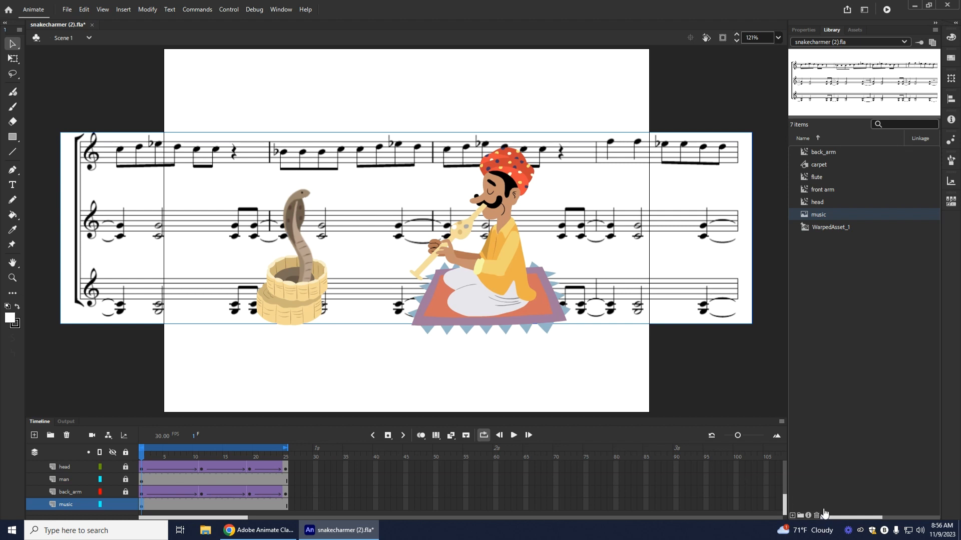
{"action": "mouse_move", "coordinate": [602, 230]}
{"action": "left_mouse_down"}
{"action": "mouse_move", "coordinate": [628, 235]}
{"action": "mouse_move", "coordinate": [612, 235]}
{"action": "left_mouse_up"}
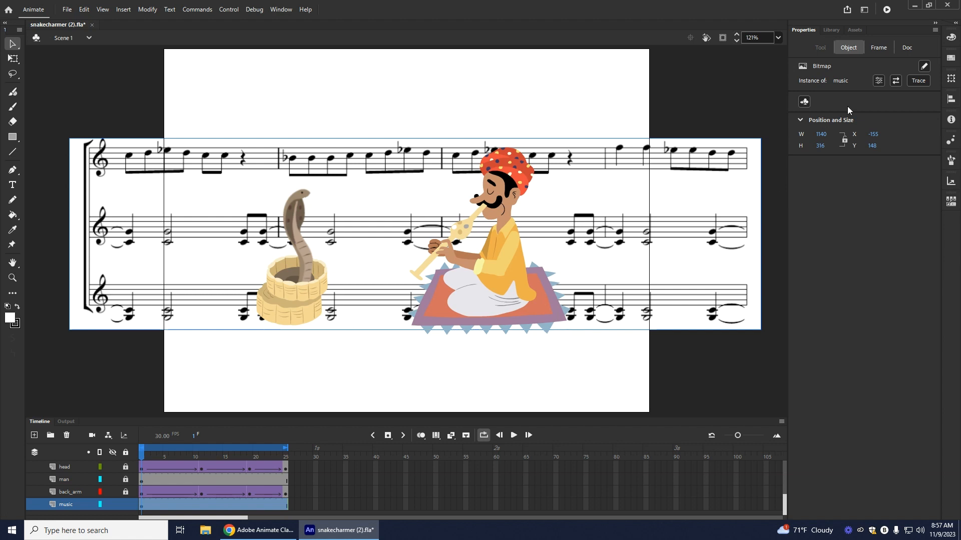
Step: Scale the sheet music proportionally to about 973 by 270 with Free Transform, and shift it to about X -99, Y 171
{"action": "left_click", "coordinate": [13, 59]}
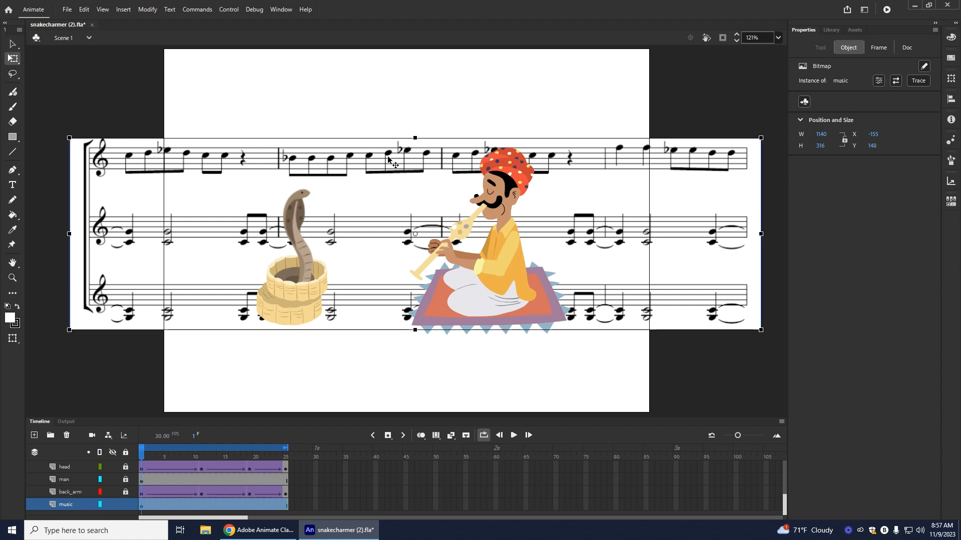
{"action": "left_click_drag", "start_coordinate": [759, 137], "coordinate": [733, 148]}
{"action": "key", "text": "ctrl+z"}
{"action": "left_click_drag", "start_coordinate": [759, 136], "coordinate": [711, 151]}
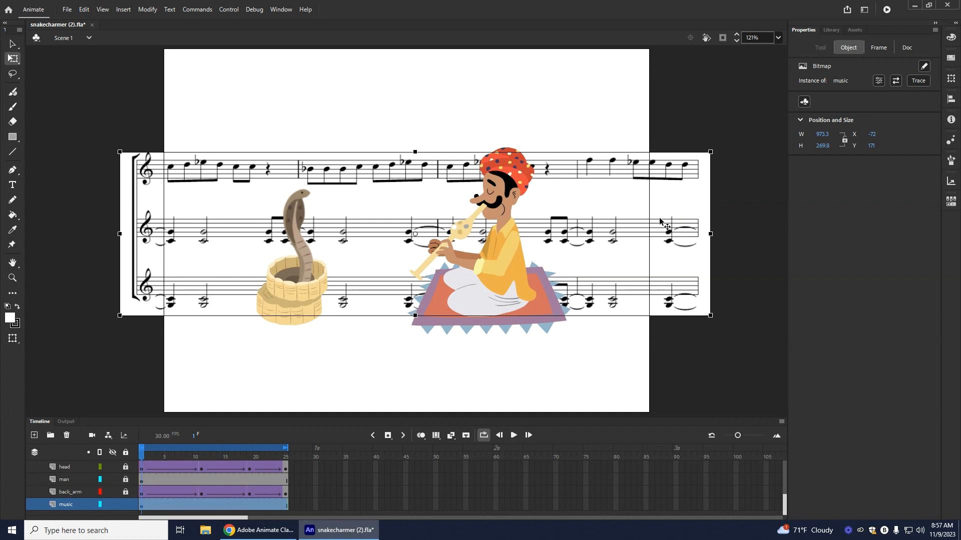
{"action": "mouse_move", "coordinate": [664, 228]}
{"action": "left_mouse_down"}
{"action": "mouse_move", "coordinate": [675, 234]}
{"action": "mouse_move", "coordinate": [636, 230]}
{"action": "mouse_move", "coordinate": [645, 231]}
{"action": "left_mouse_up"}
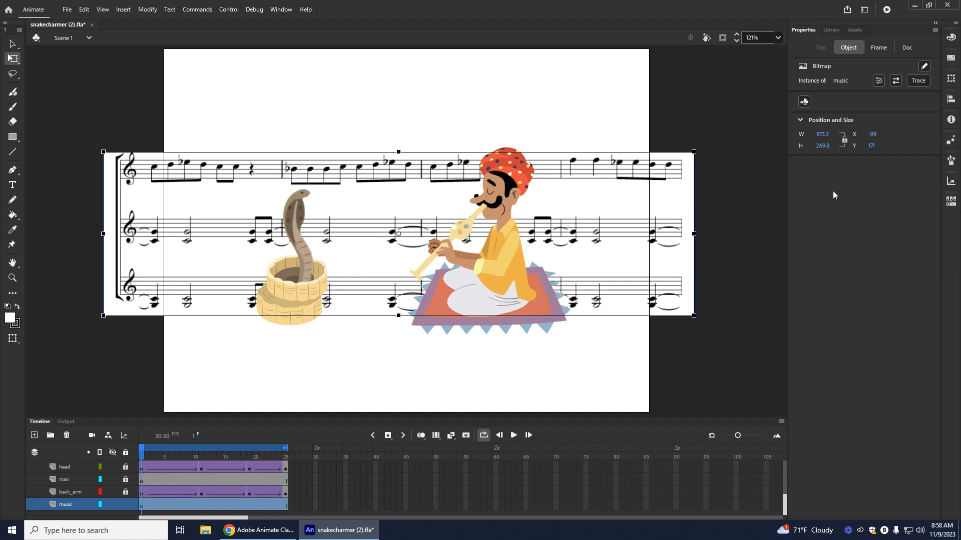
Step: Set up the Asset Warp tool for the music layer's first frame with the Envelope option turned on
{"action": "left_click", "coordinate": [812, 512]}
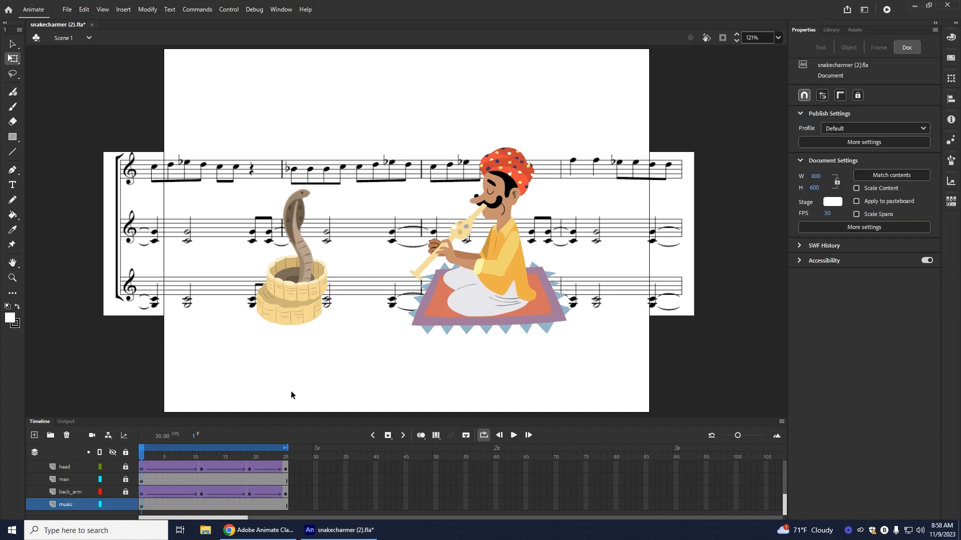
{"action": "left_click", "coordinate": [9, 246]}
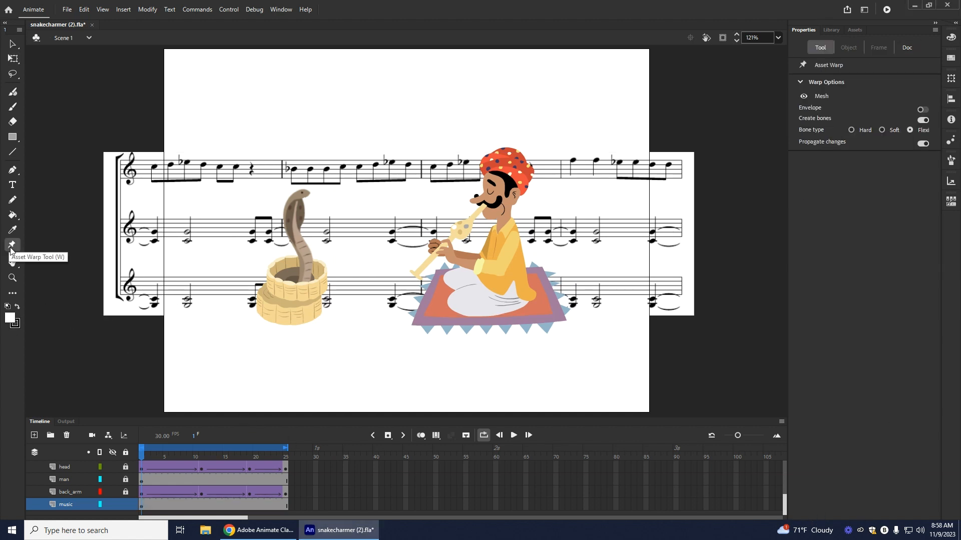
{"action": "left_click", "coordinate": [141, 506]}
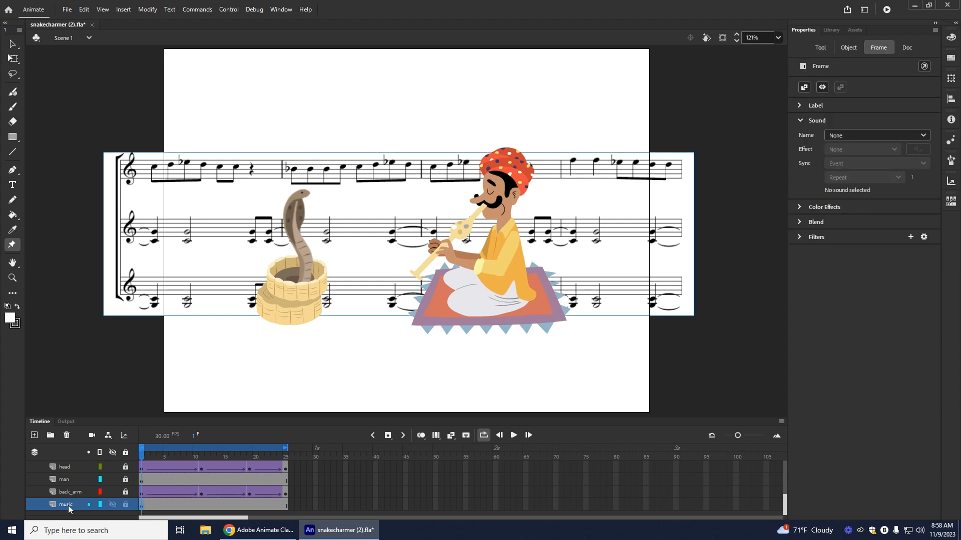
{"action": "left_click", "coordinate": [816, 48]}
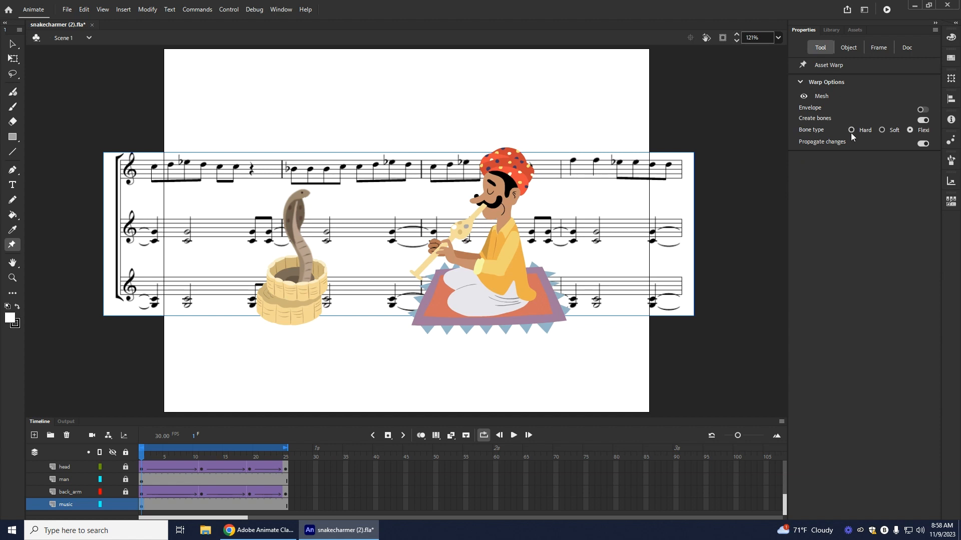
{"action": "left_click", "coordinate": [923, 110]}
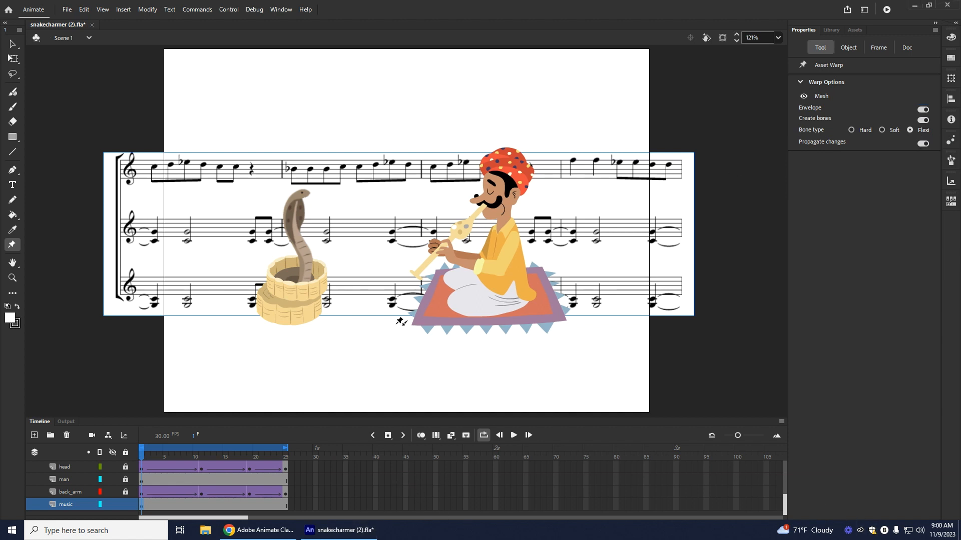
{"action": "left_click", "coordinate": [399, 234]}
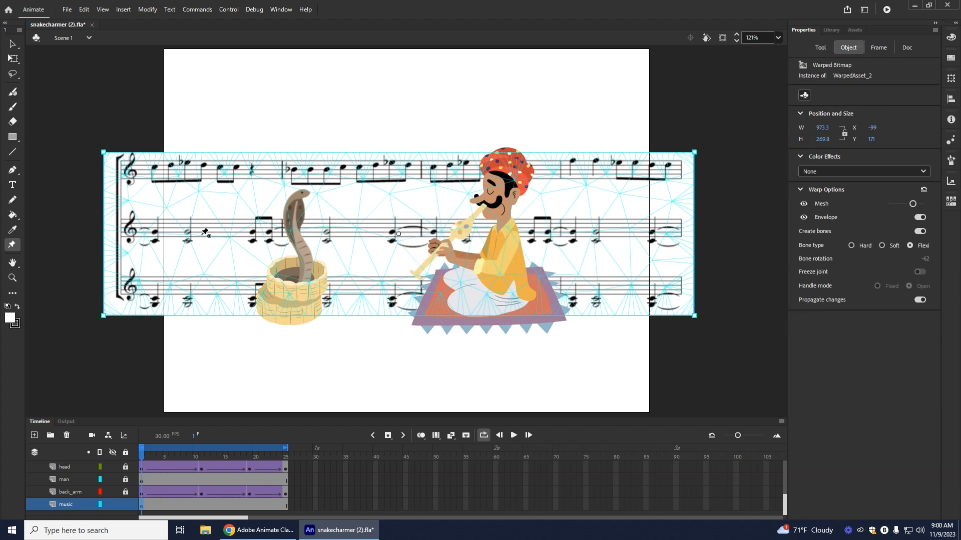
{"action": "key", "text": "ctrl+z"}
{"action": "key", "text": "ctrl+z"}
Step: Build a chain of three flexible bones along the sheet music's middle staff, starting at its left end
{"action": "left_click", "coordinate": [174, 232]}
{"action": "left_click_drag", "start_coordinate": [172, 229], "coordinate": [280, 230]}
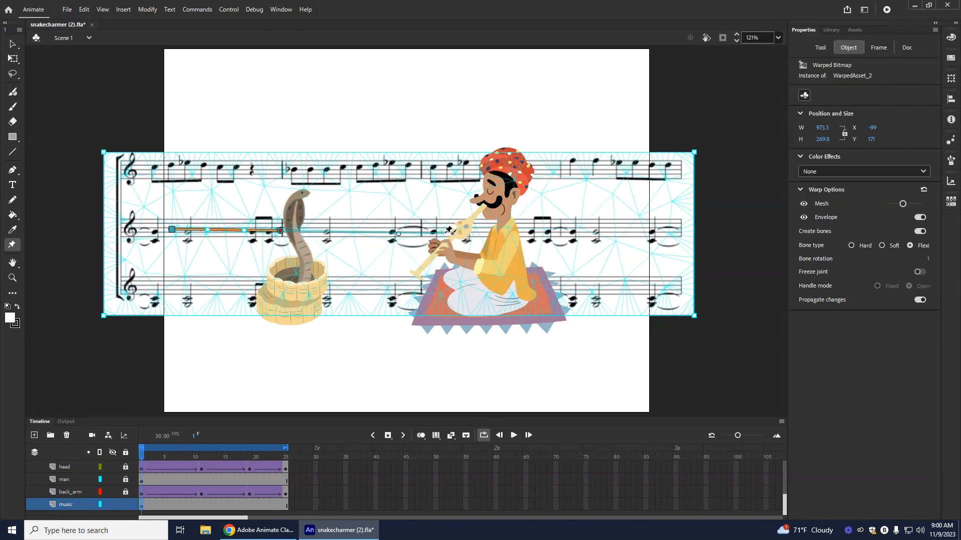
{"action": "left_click_drag", "start_coordinate": [448, 231], "coordinate": [445, 232]}
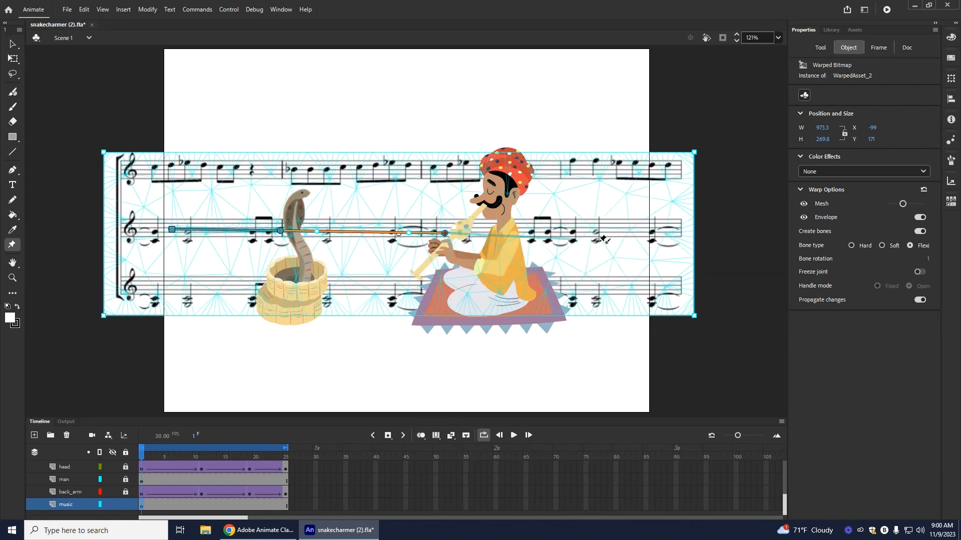
{"action": "left_click", "coordinate": [639, 231]}
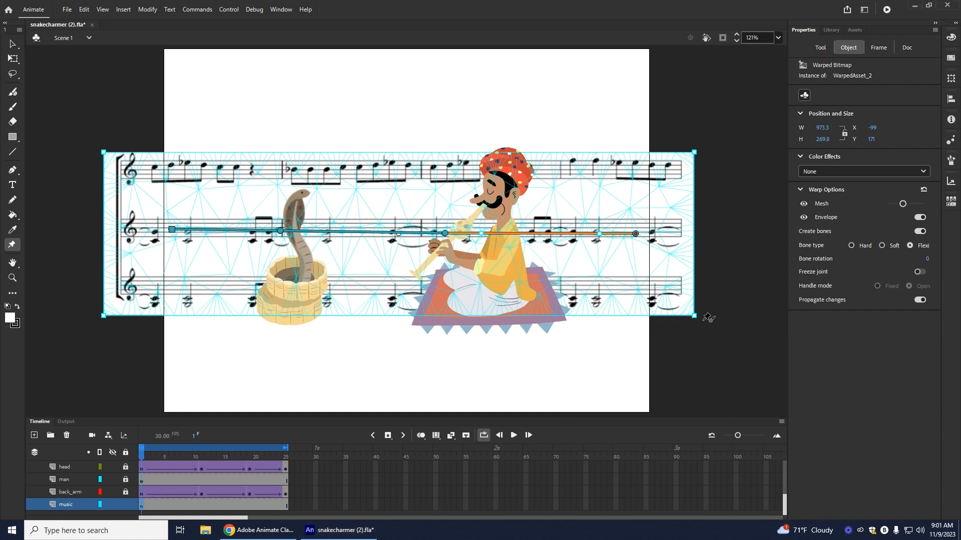
Step: Pull the sheet music envelope's lower right corner inward and down, and bow its upper edge downward
{"action": "left_click_drag", "start_coordinate": [694, 316], "coordinate": [650, 347]}
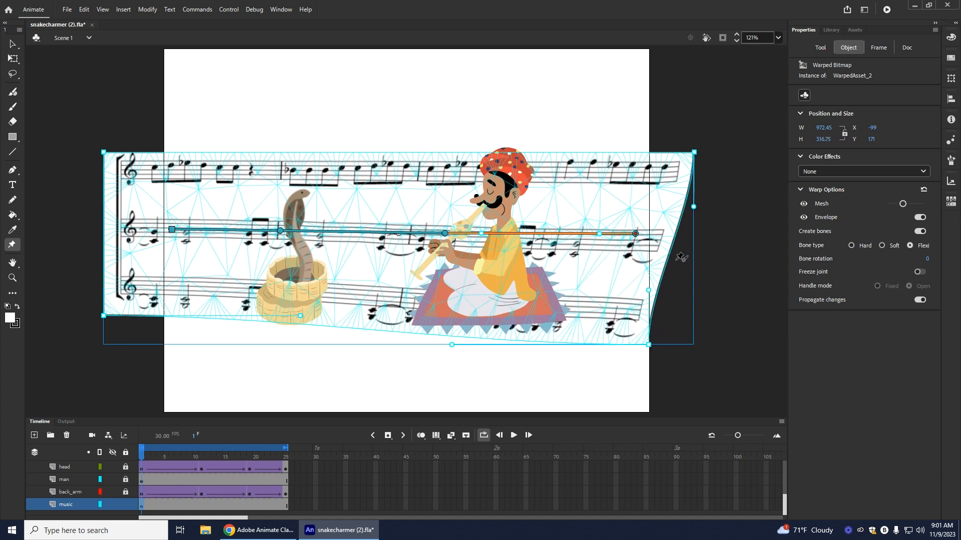
{"action": "left_click", "coordinate": [685, 85]}
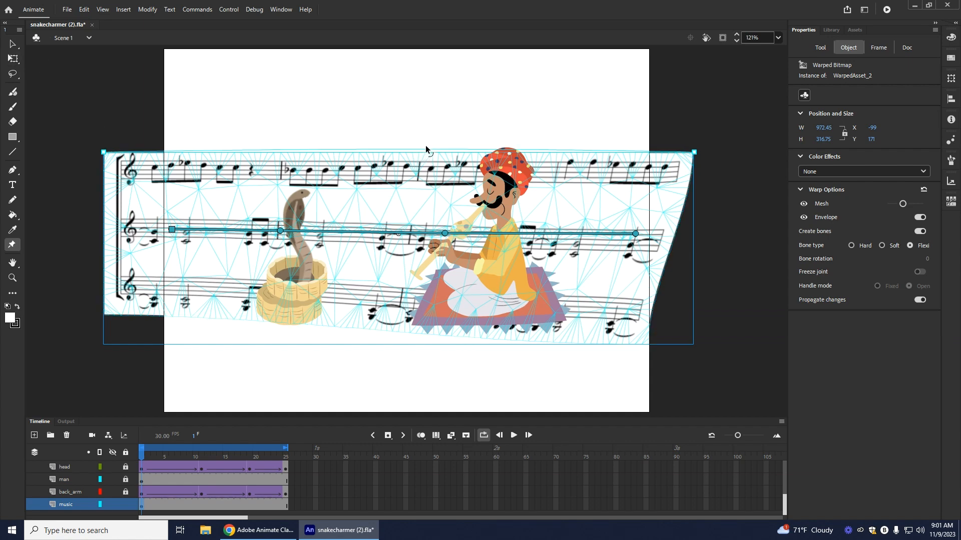
{"action": "left_click_drag", "start_coordinate": [421, 166], "coordinate": [411, 175]}
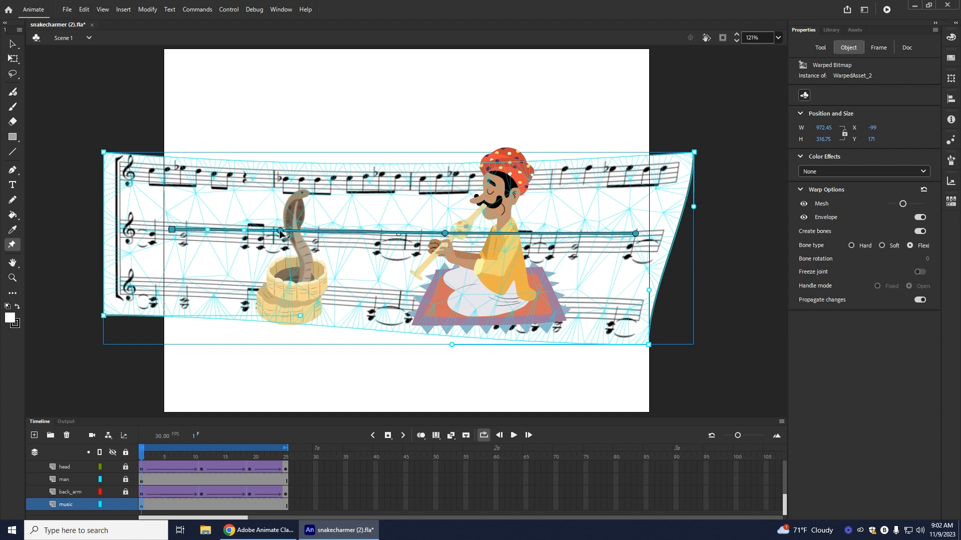
Step: Rotate the first bone to about -4 so the sheet music tilts upward toward the right
{"action": "left_click_drag", "start_coordinate": [281, 232], "coordinate": [278, 227]}
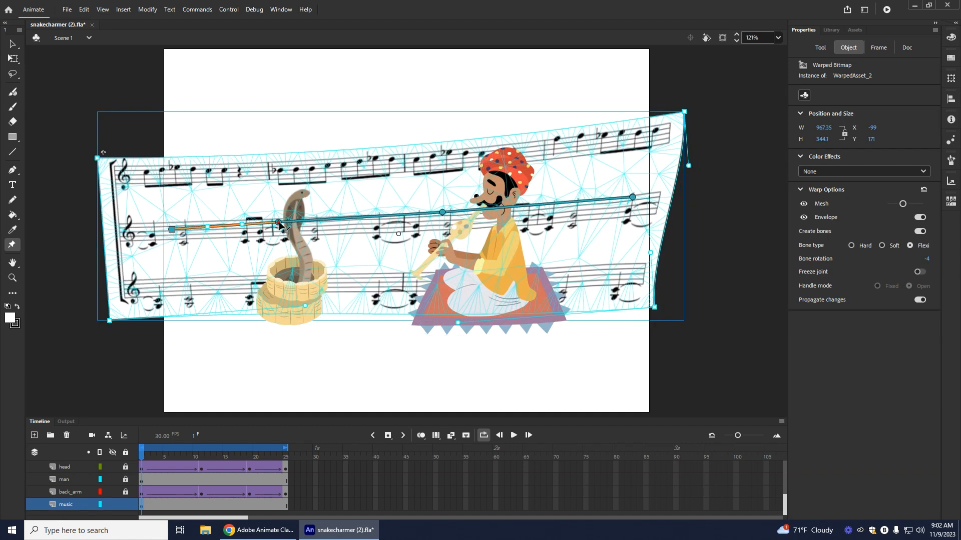
{"action": "left_click", "coordinate": [279, 226]}
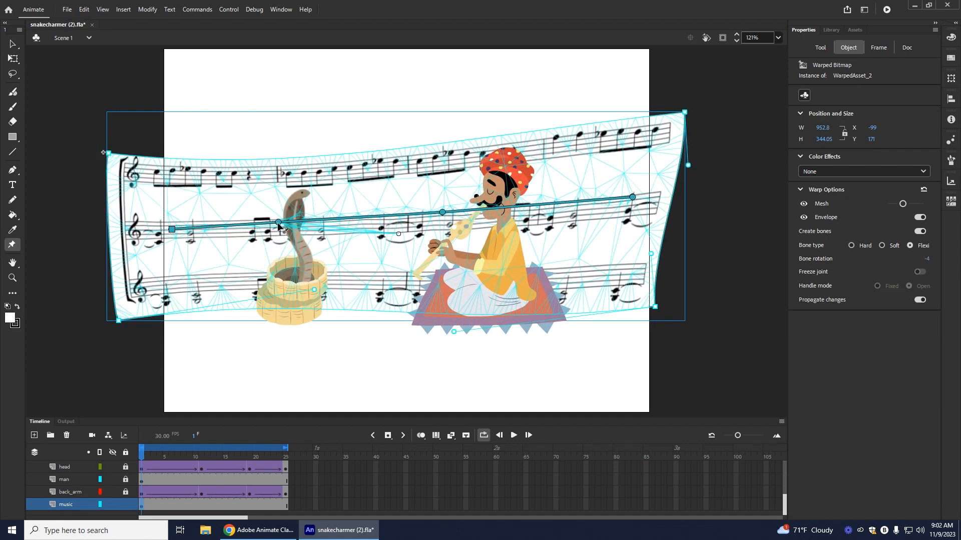
{"action": "left_click", "coordinate": [423, 86]}
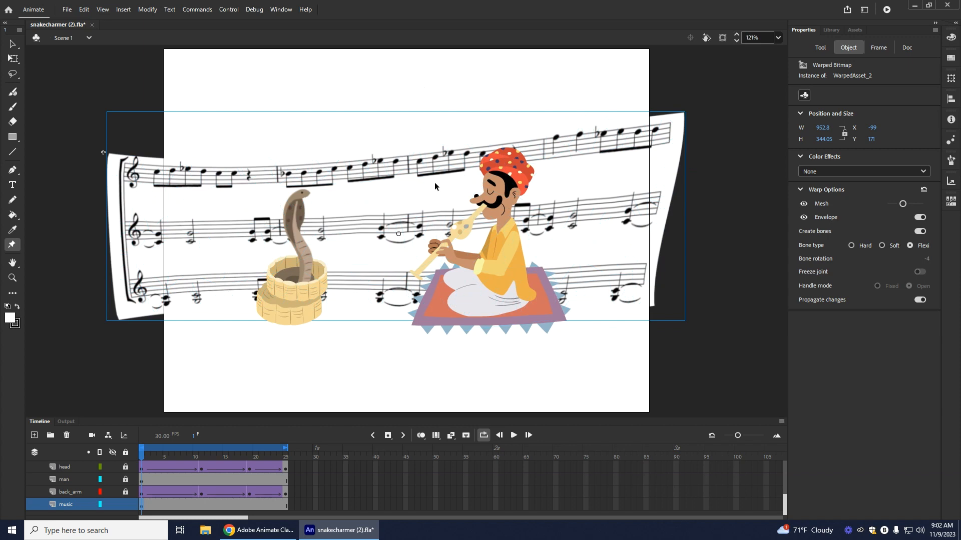
{"action": "left_click", "coordinate": [390, 219]}
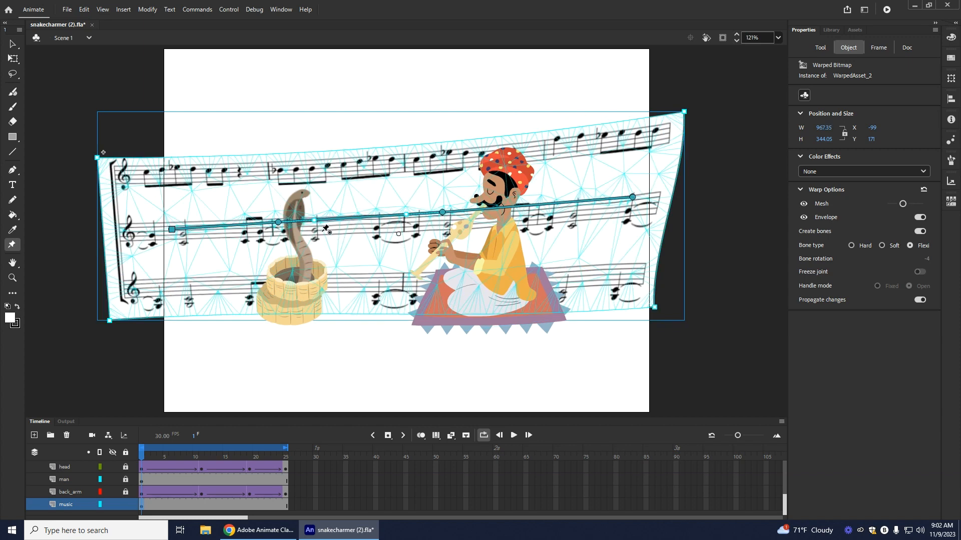
Step: At 200% zoom, bend the first bone into an upward curve and the second bone into a downward curve
{"action": "left_click", "coordinate": [778, 37]}
{"action": "left_click", "coordinate": [793, 134]}
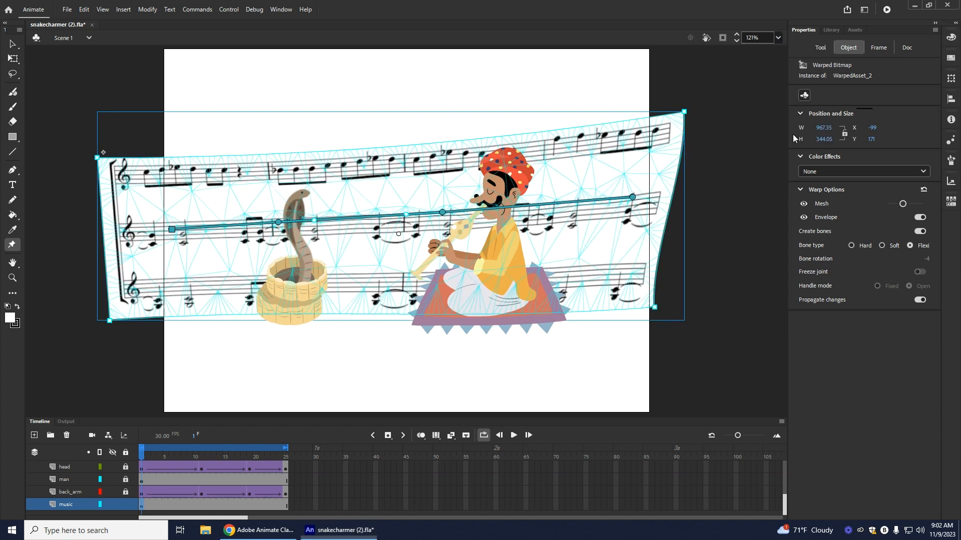
{"action": "left_click_drag", "start_coordinate": [278, 237], "coordinate": [278, 266]}
{"action": "left_click_drag", "start_coordinate": [160, 245], "coordinate": [156, 227]}
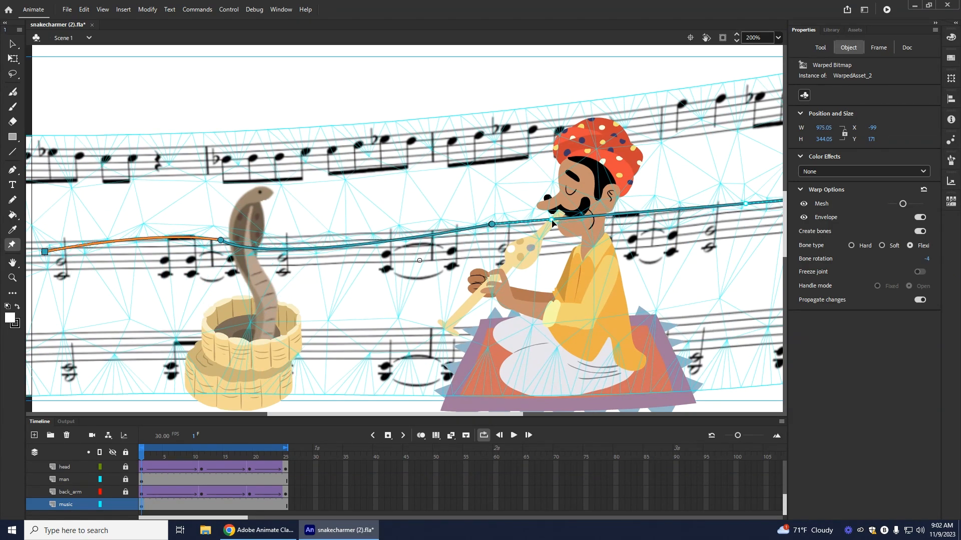
Step: Bend the third bone into an upward arch, and move its end joint slightly outward and down
{"action": "left_click_drag", "start_coordinate": [557, 232], "coordinate": [578, 189]}
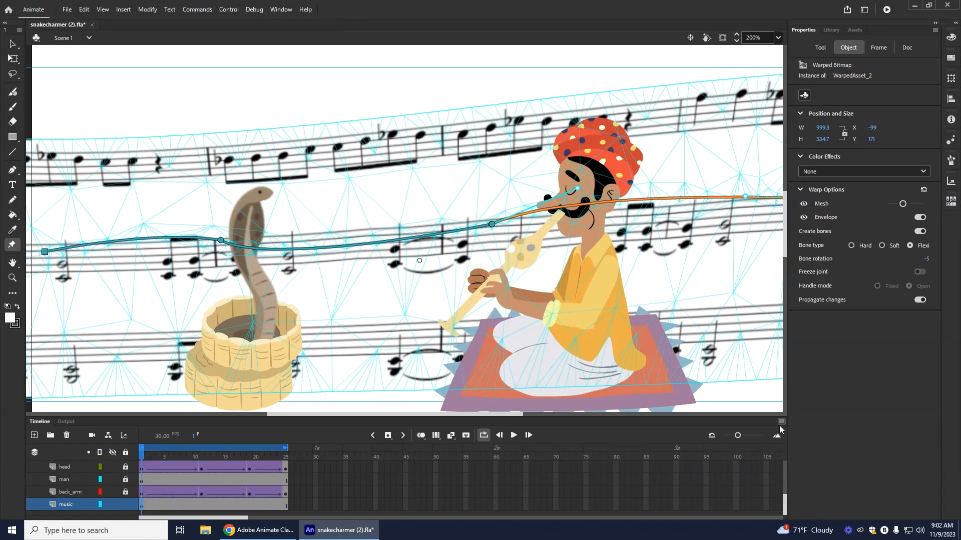
{"action": "left_click_drag", "start_coordinate": [499, 414], "coordinate": [552, 414]}
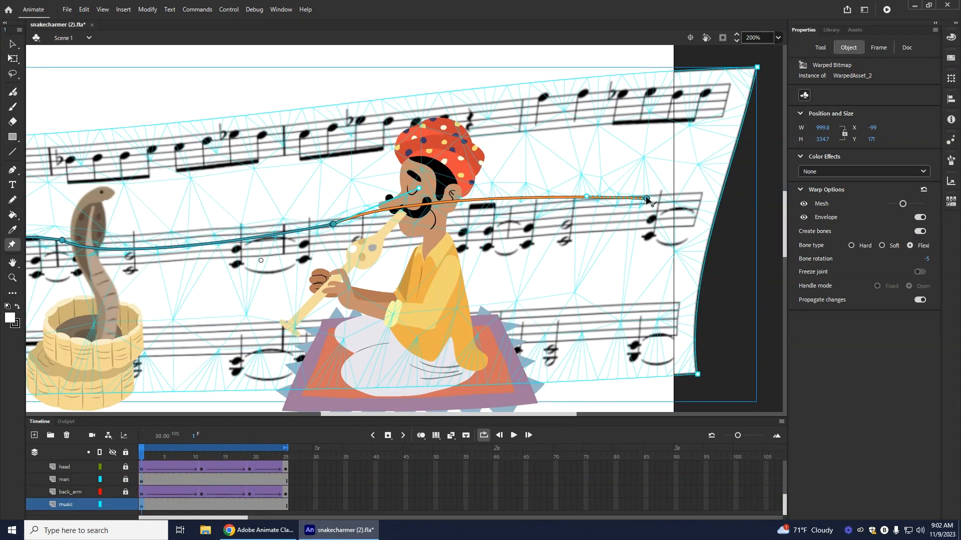
{"action": "left_click_drag", "start_coordinate": [593, 196], "coordinate": [658, 210]}
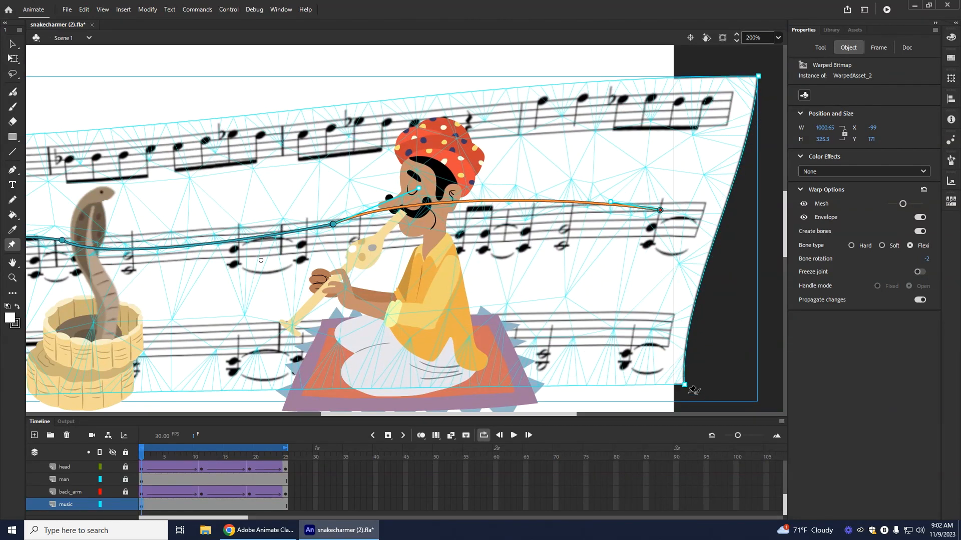
Step: Pull the sheet music envelope's lower-left corner slightly inward and down, and bow its lower edge slightly upward
{"action": "left_click", "coordinate": [777, 38]}
{"action": "left_click", "coordinate": [760, 49]}
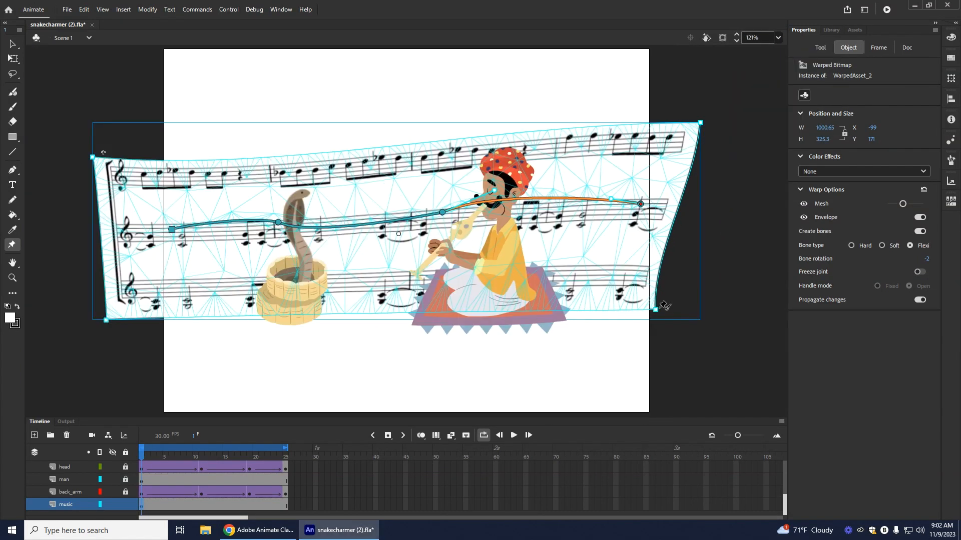
{"action": "left_click_drag", "start_coordinate": [106, 320], "coordinate": [112, 336]}
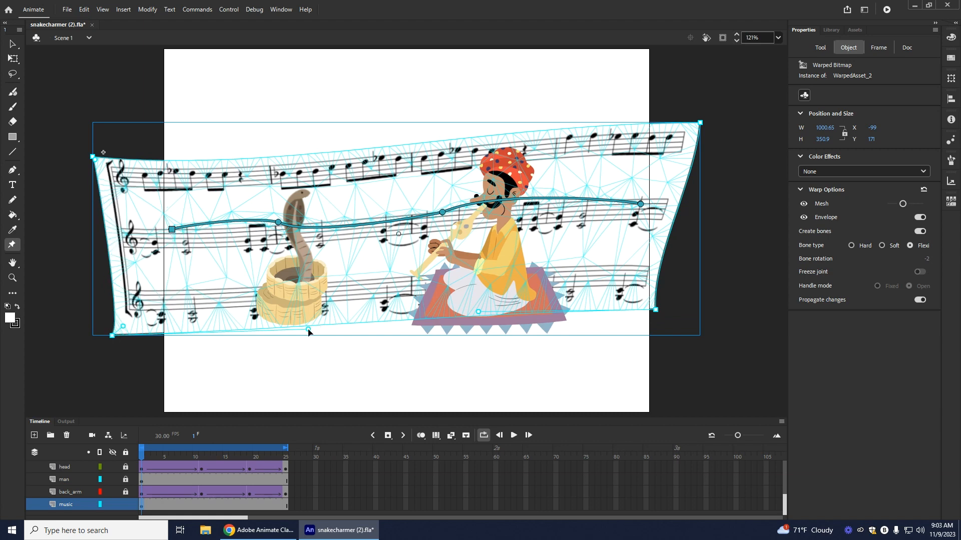
{"action": "left_click_drag", "start_coordinate": [296, 311], "coordinate": [297, 311]}
Step: Deepen the second bone's downward curve, raise the third joint slightly, and lower the end joint slightly
{"action": "left_click", "coordinate": [293, 223]}
{"action": "left_click_drag", "start_coordinate": [317, 241], "coordinate": [357, 254]}
{"action": "left_click_drag", "start_coordinate": [443, 212], "coordinate": [443, 205]}
{"action": "left_click_drag", "start_coordinate": [650, 188], "coordinate": [652, 206]}
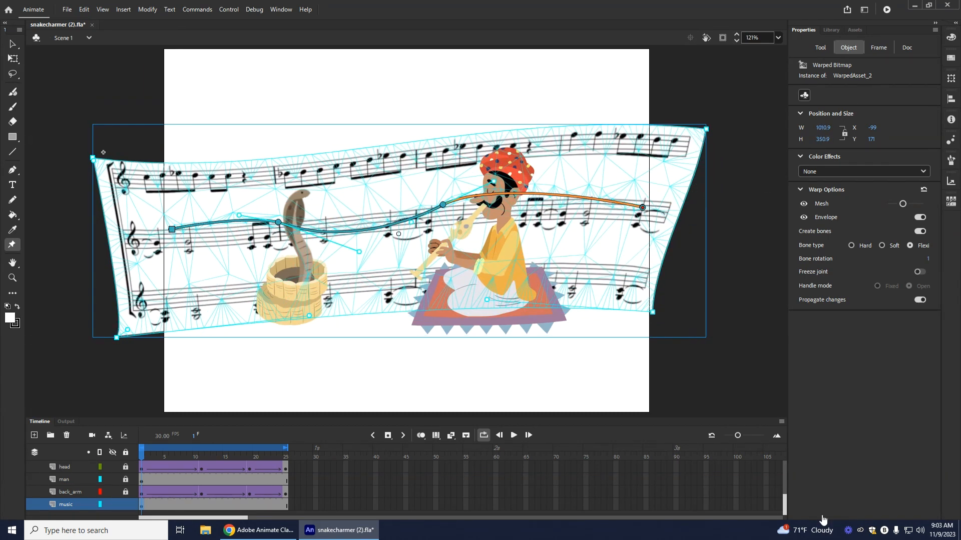
Step: Insert keyframes on the music layer at frames 25 and 13
{"action": "left_click", "coordinate": [287, 507]}
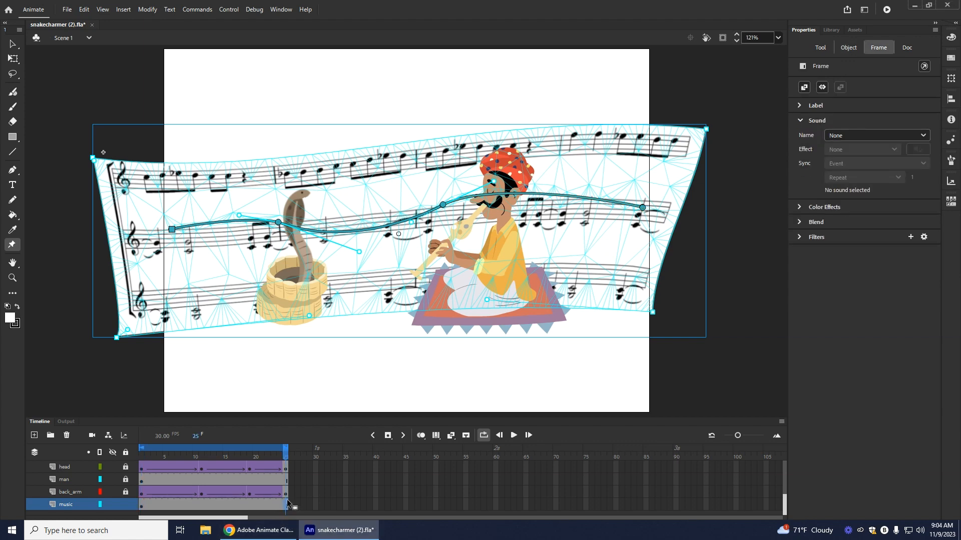
{"action": "left_click", "coordinate": [388, 436]}
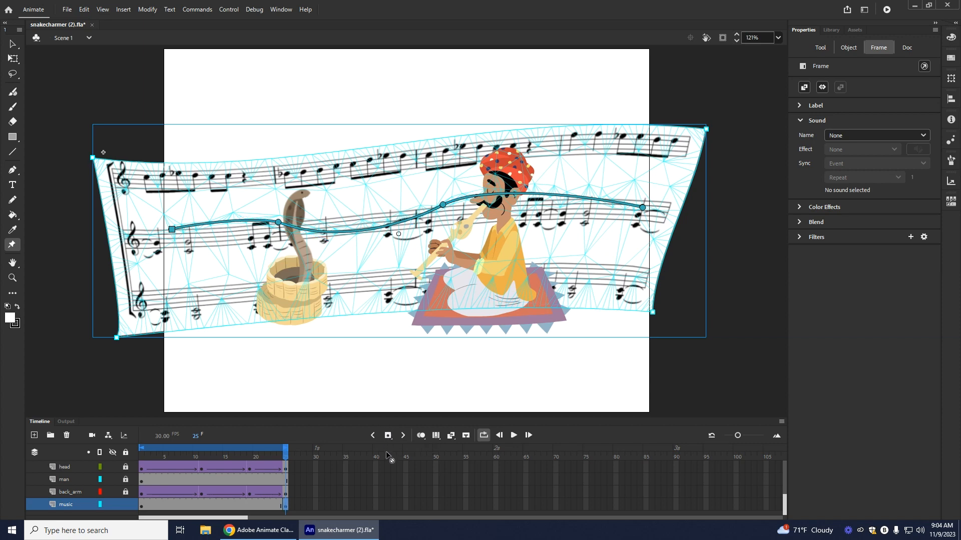
{"action": "left_click", "coordinate": [214, 504]}
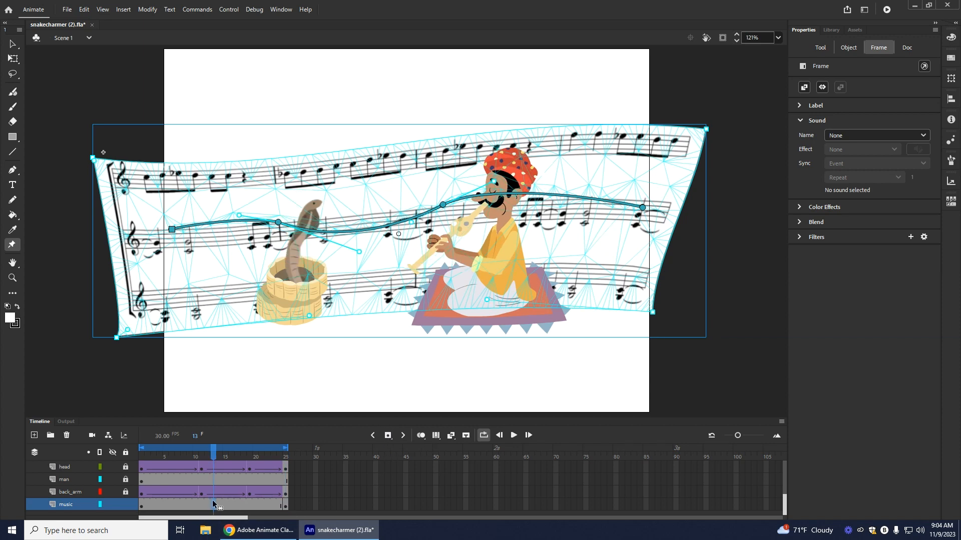
{"action": "left_click", "coordinate": [386, 436]}
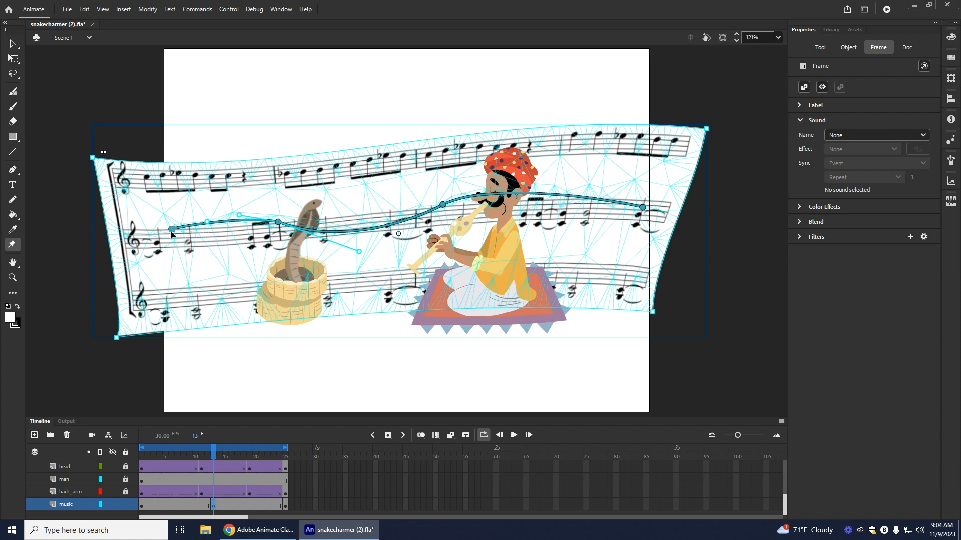
Step: At frame 13, lower the first two joints, raise the third, and arch the third bone higher to strengthen the sheet music's wave
{"action": "left_click_drag", "start_coordinate": [172, 230], "coordinate": [173, 256]}
{"action": "mouse_move", "coordinate": [279, 249]}
{"action": "left_mouse_down"}
{"action": "mouse_move", "coordinate": [275, 227]}
{"action": "mouse_move", "coordinate": [278, 235]}
{"action": "left_mouse_up"}
{"action": "left_click_drag", "start_coordinate": [637, 176], "coordinate": [655, 211]}
{"action": "left_click_drag", "start_coordinate": [634, 314], "coordinate": [661, 319]}
{"action": "left_click_drag", "start_coordinate": [213, 452], "coordinate": [55, 467]}
{"action": "left_click_drag", "start_coordinate": [353, 486], "coordinate": [219, 511]}
{"action": "left_click", "coordinate": [213, 507]}
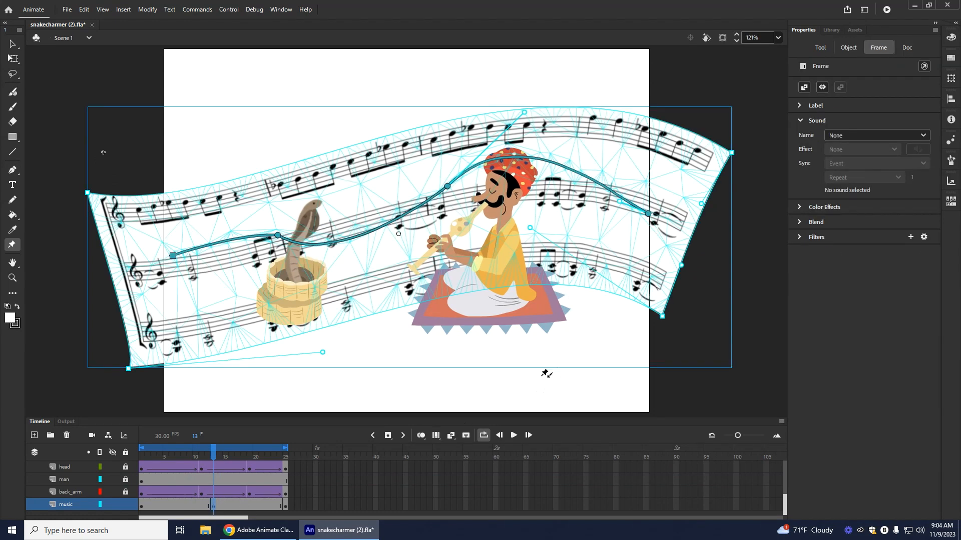
Step: With onion skinning on, deepen the curves of all three bones at frame 13 and move the end joint outward and down
{"action": "left_click", "coordinate": [421, 437]}
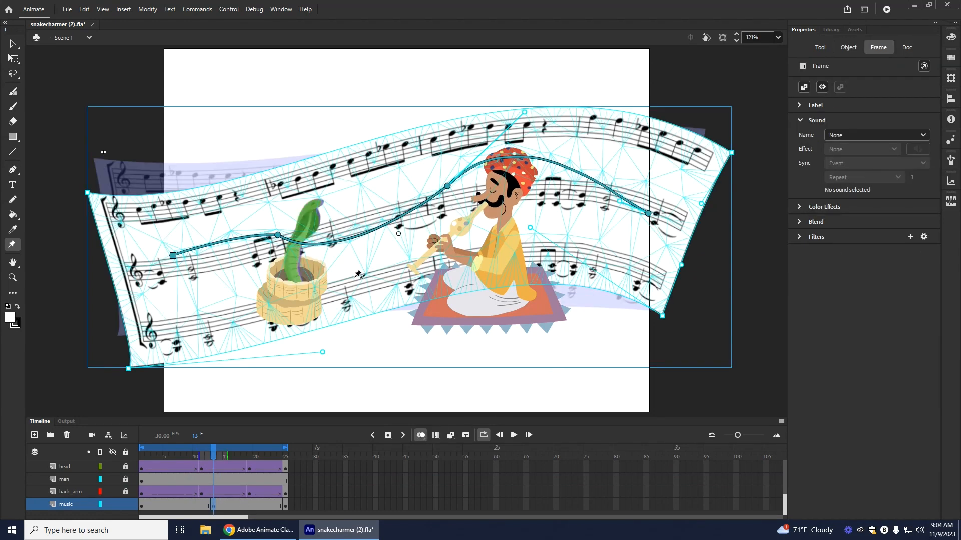
{"action": "left_click", "coordinate": [341, 272]}
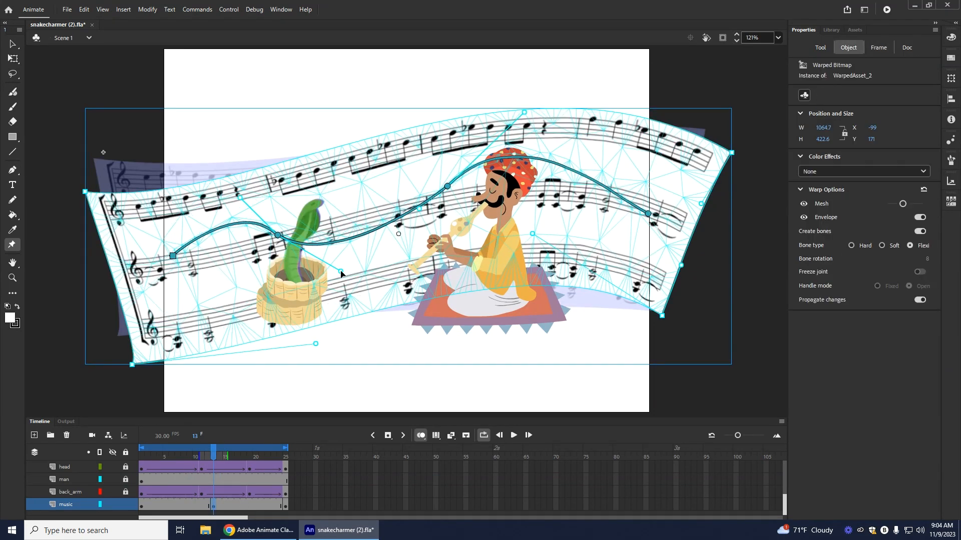
{"action": "left_click_drag", "start_coordinate": [419, 209], "coordinate": [421, 275]}
{"action": "left_click_drag", "start_coordinate": [524, 112], "coordinate": [546, 87]}
{"action": "left_click_drag", "start_coordinate": [648, 214], "coordinate": [672, 234]}
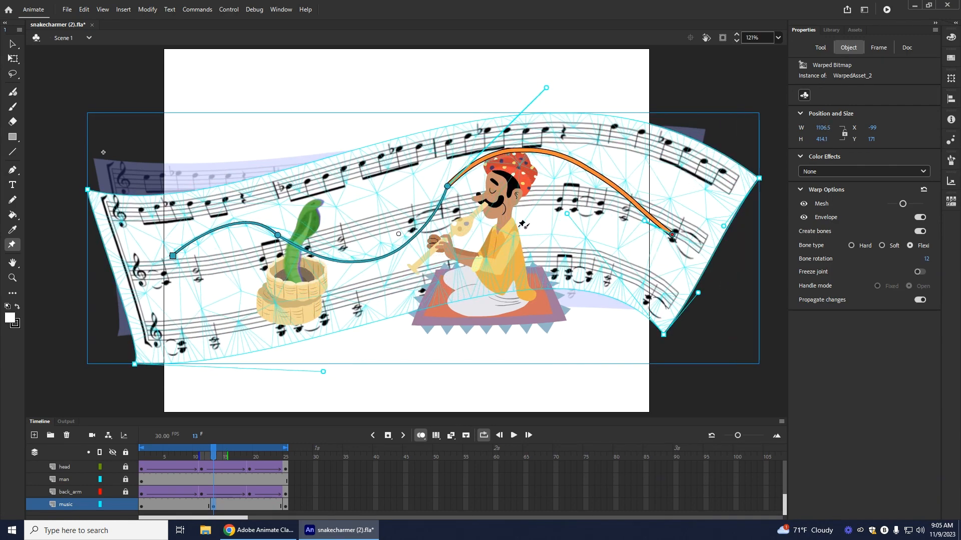
Step: Create classic tweens on the music layer between frames 1, 13 and 25, and turn off onion skinning
{"action": "left_click", "coordinate": [214, 457]}
{"action": "left_click", "coordinate": [178, 506]}
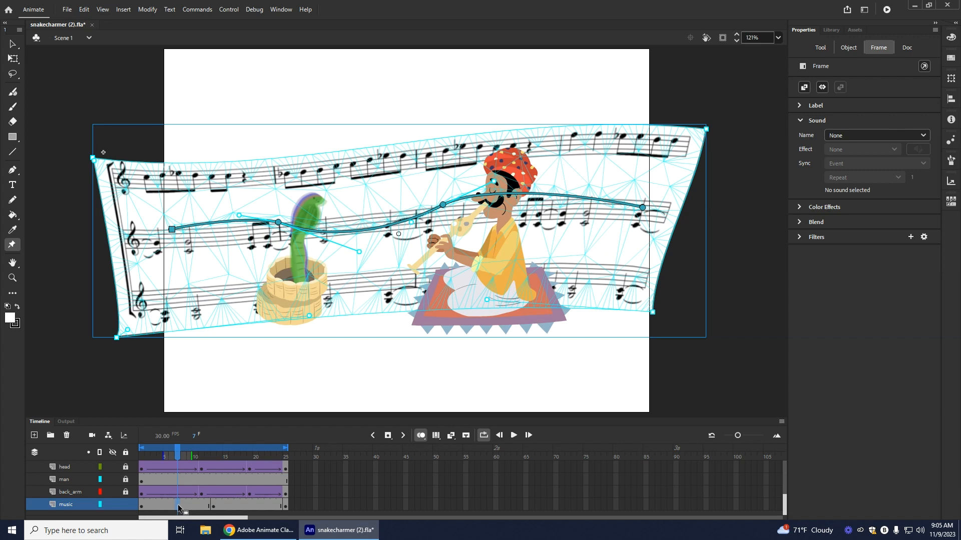
{"action": "right_click", "coordinate": [179, 507]}
{"action": "left_click", "coordinate": [235, 223]}
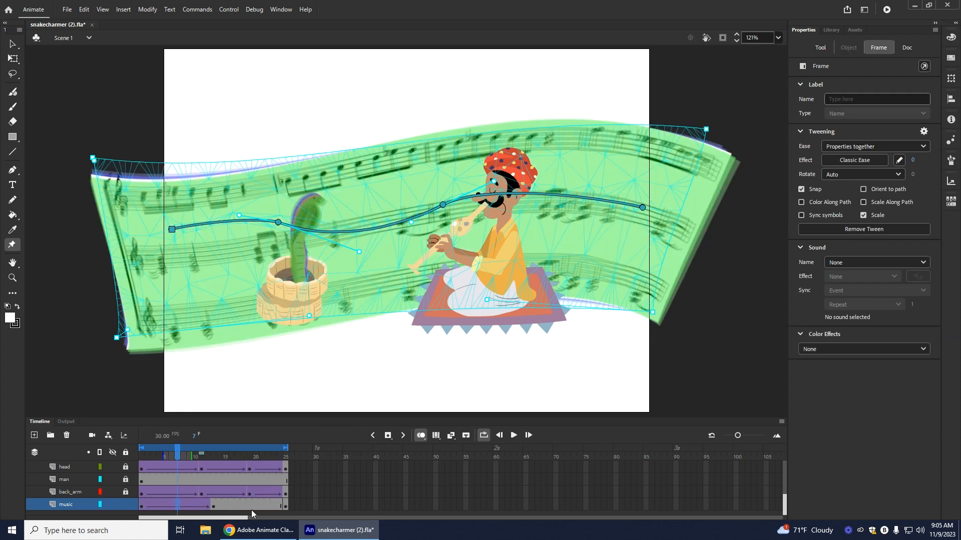
{"action": "right_click", "coordinate": [249, 506]}
{"action": "left_click", "coordinate": [293, 213]}
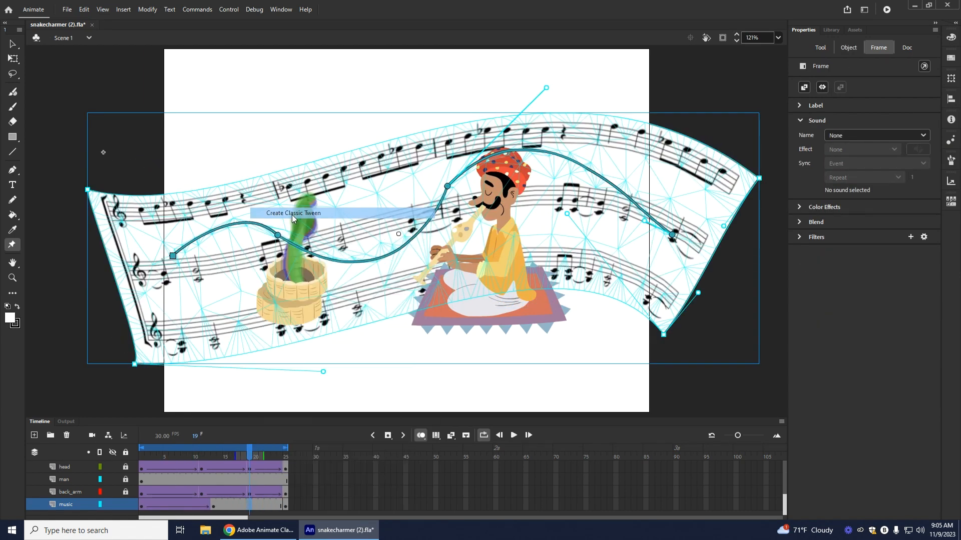
{"action": "left_click", "coordinate": [422, 435]}
Step: Preview the waving sheet music from frame 1 on the timeline and in a test movie
{"action": "left_click_drag", "start_coordinate": [250, 450], "coordinate": [141, 449]}
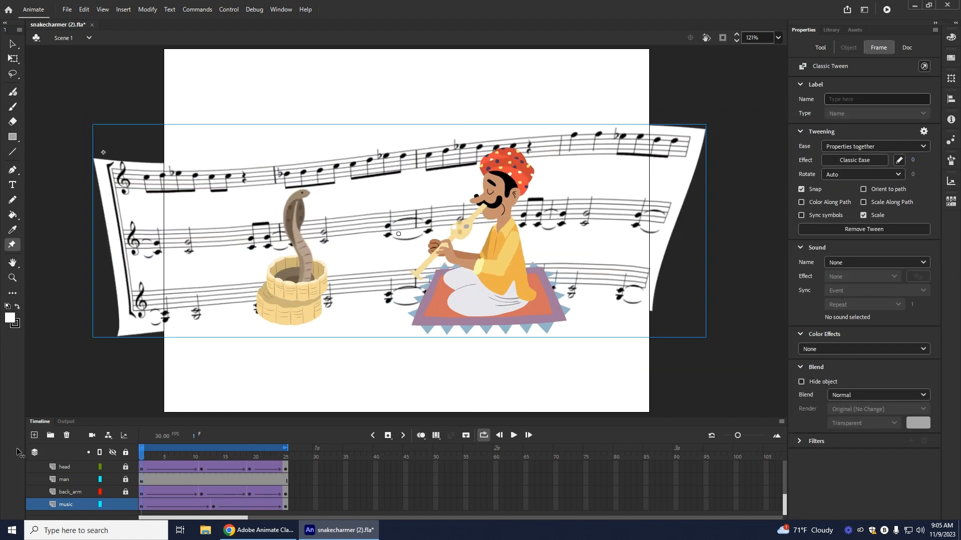
{"action": "left_click", "coordinate": [515, 438]}
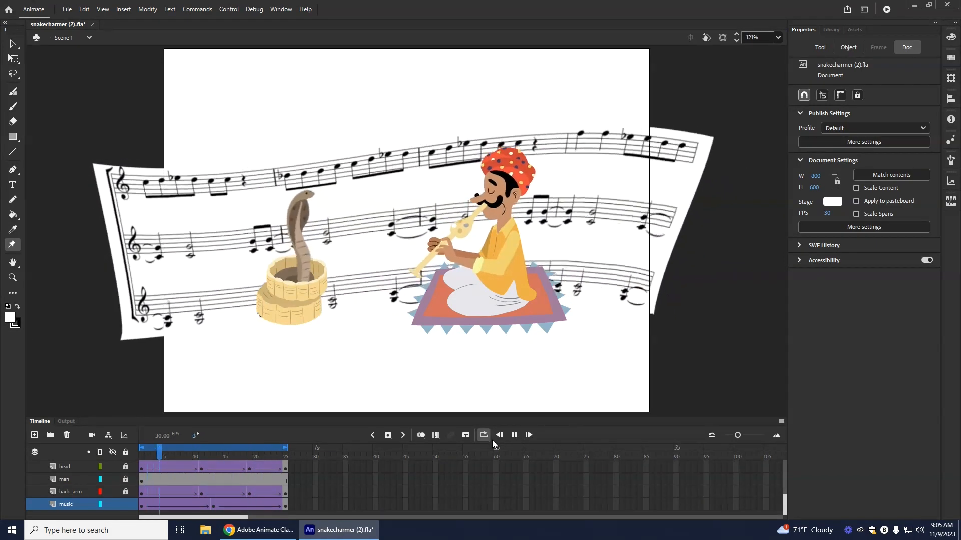
{"action": "left_click", "coordinate": [514, 435]}
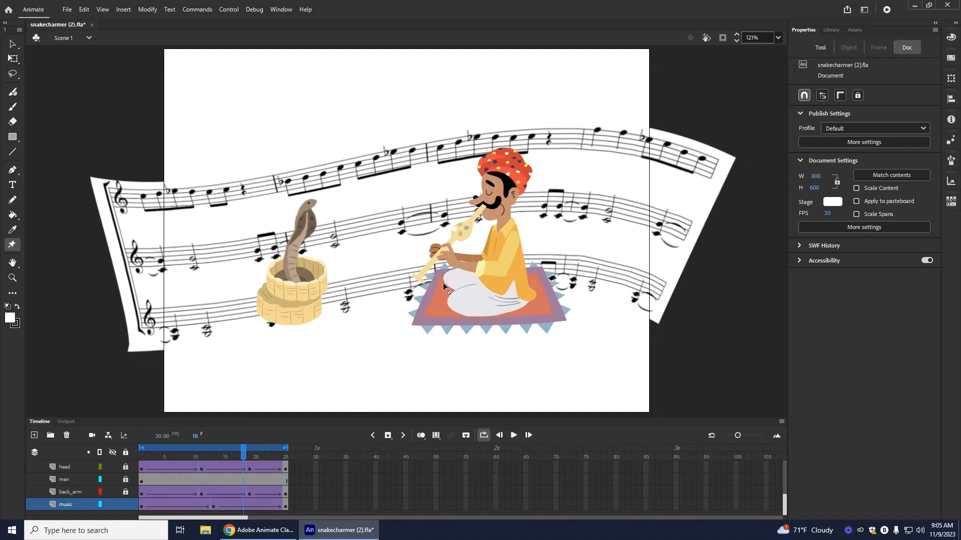
{"action": "left_click", "coordinate": [887, 10]}
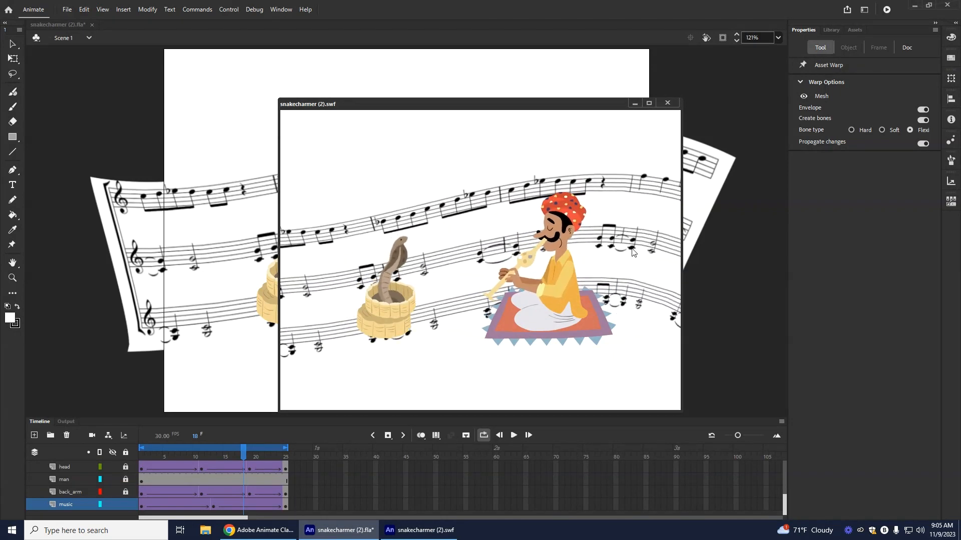
{"action": "left_click", "coordinate": [673, 103]}
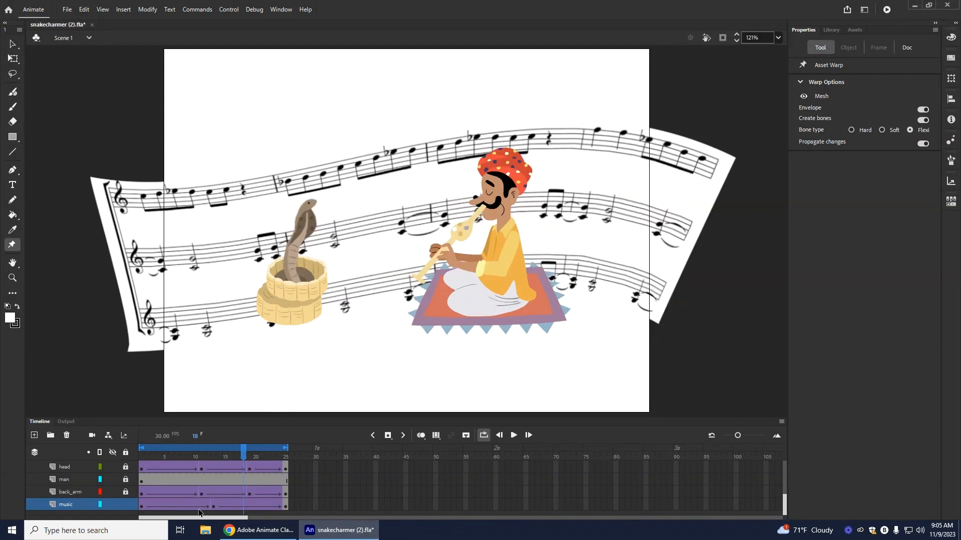
Step: At frame 13, pull the envelope's upper-left corner inward and up and its upper-right corner down, and test the movie
{"action": "left_click", "coordinate": [211, 507]}
{"action": "left_click", "coordinate": [213, 506]}
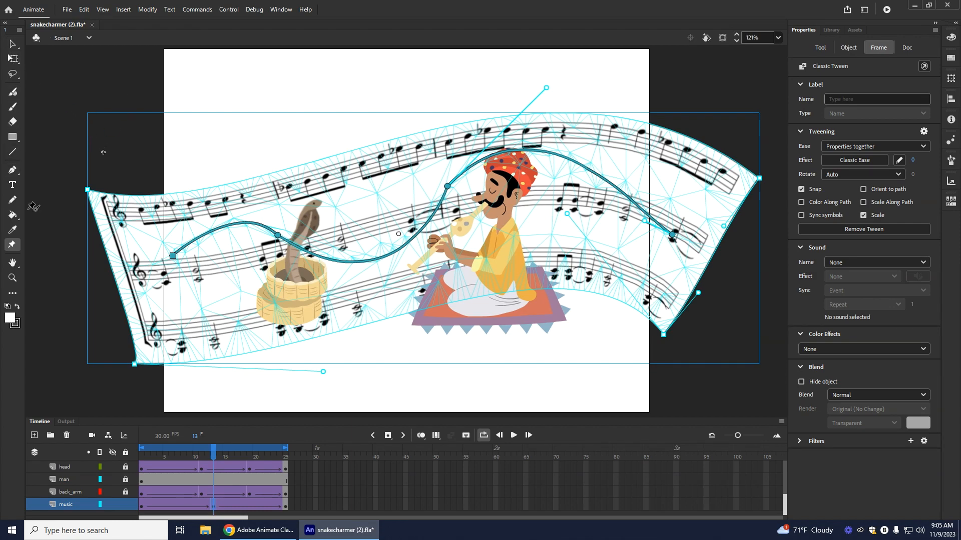
{"action": "left_click", "coordinate": [514, 435]}
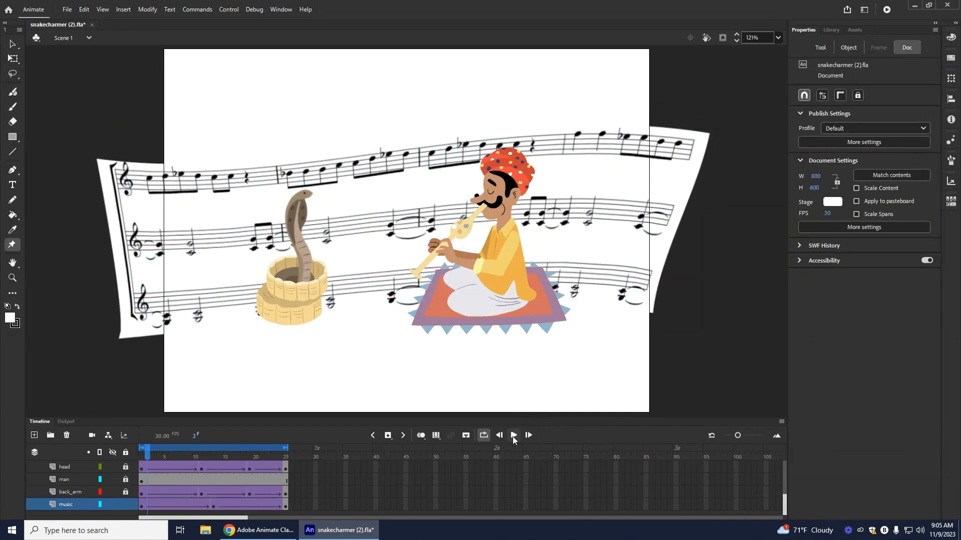
{"action": "key", "text": "ctrl+Return"}
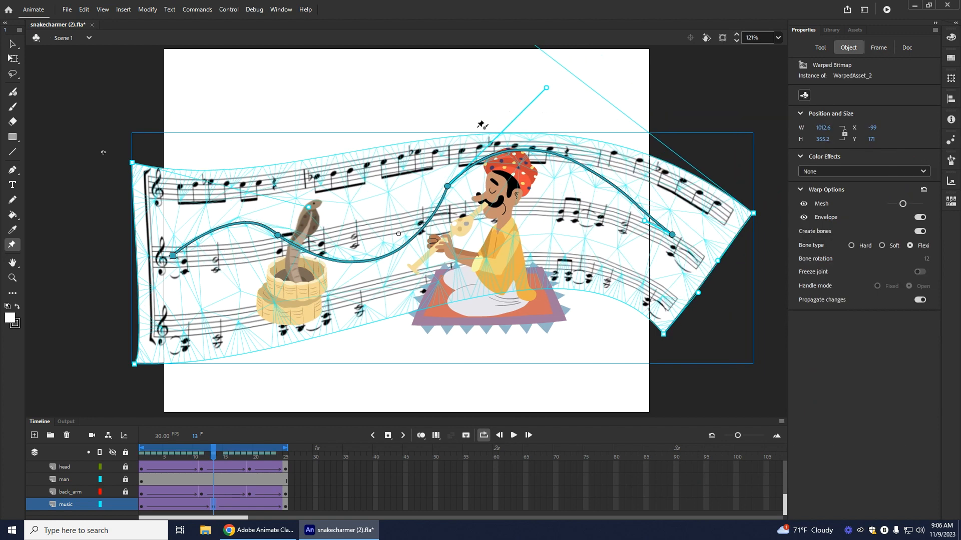
{"action": "left_click", "coordinate": [886, 9]}
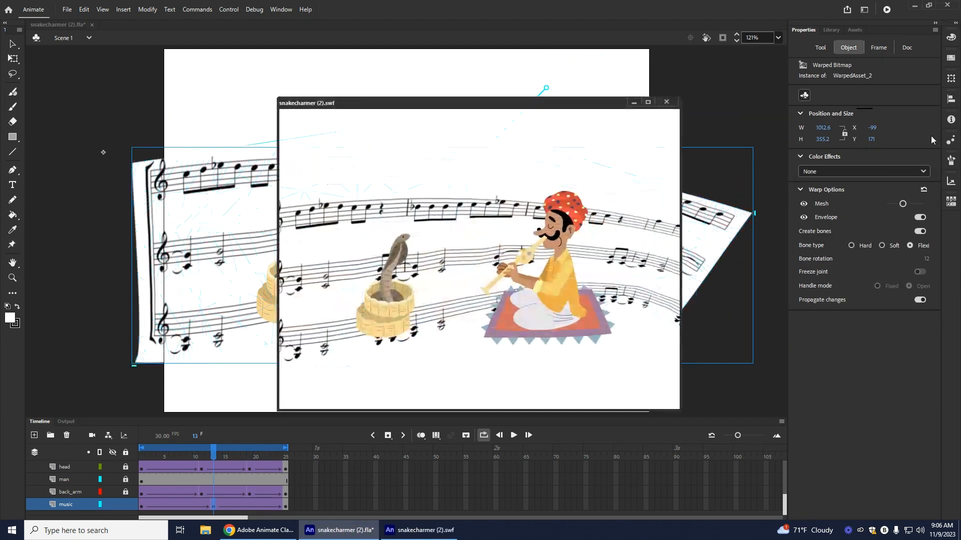
{"action": "left_click", "coordinate": [666, 102]}
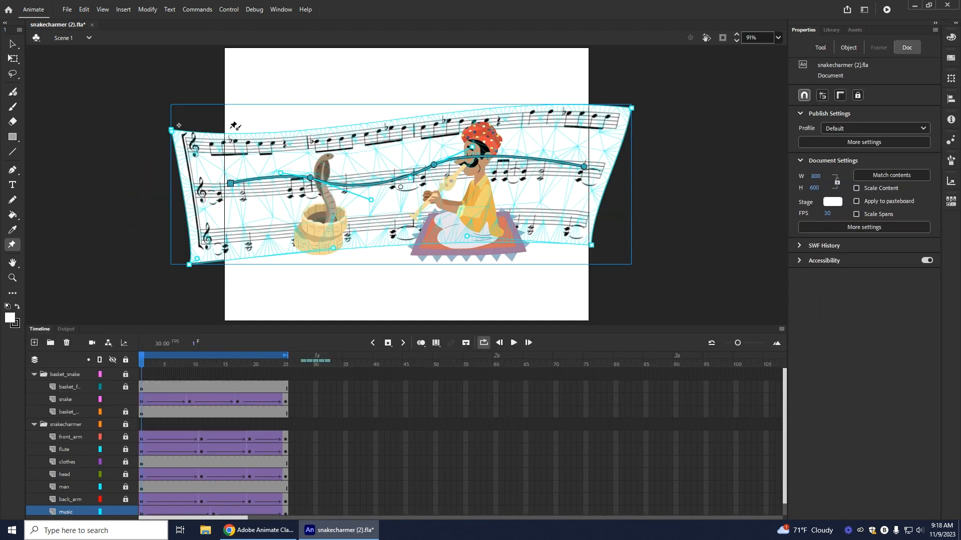
Step: Start exporting the animation as an animated GIF and set its matte color to white, FFFFFF
{"action": "left_click", "coordinate": [66, 9]}
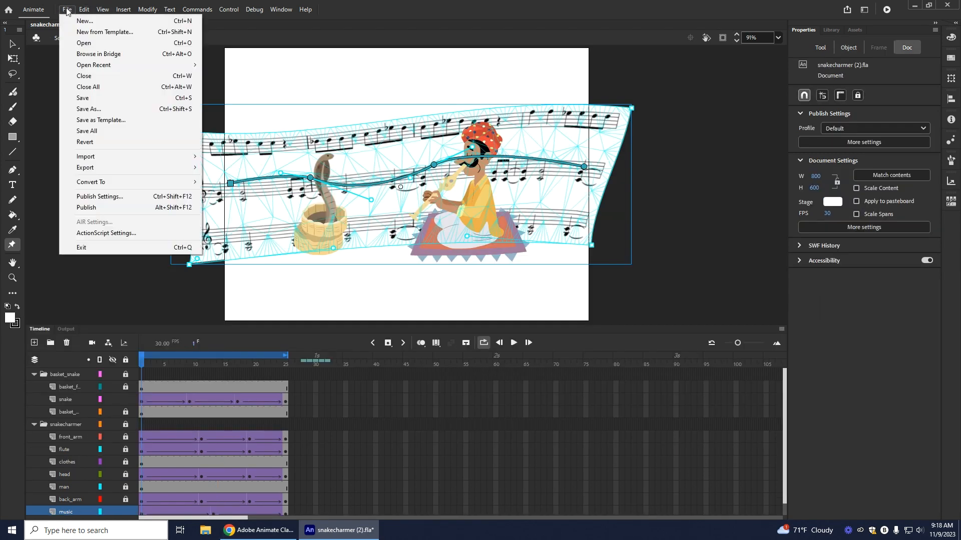
{"action": "mouse_move", "coordinate": [83, 168]}
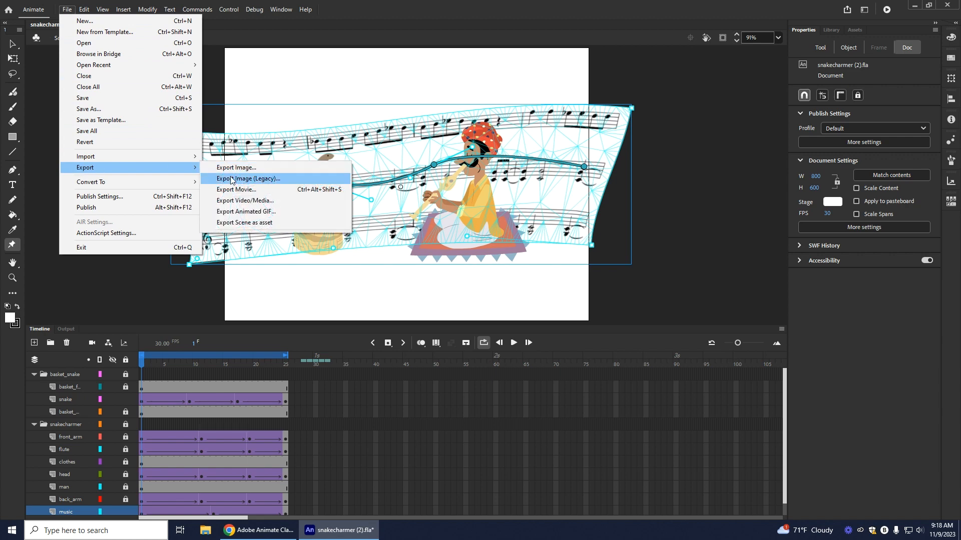
{"action": "left_click", "coordinate": [238, 216]}
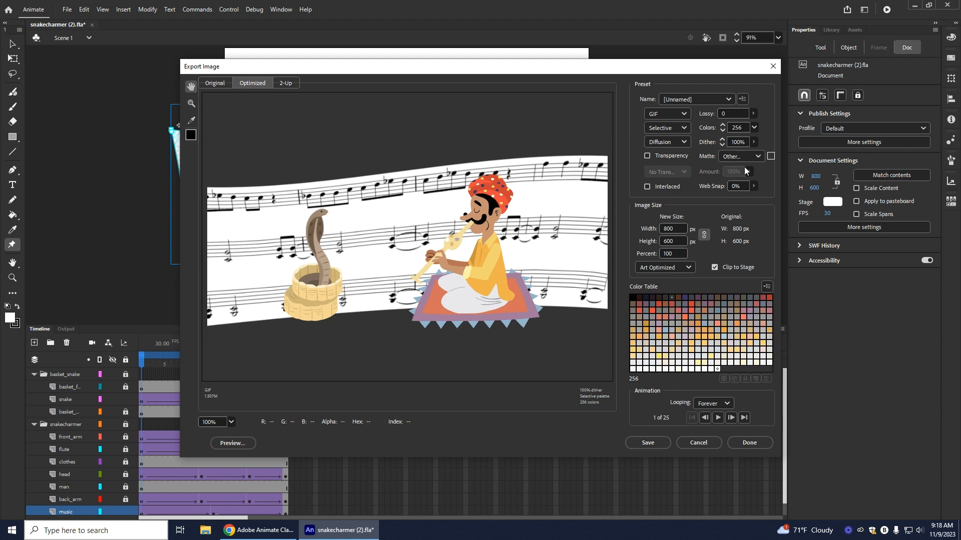
{"action": "left_click", "coordinate": [770, 156]}
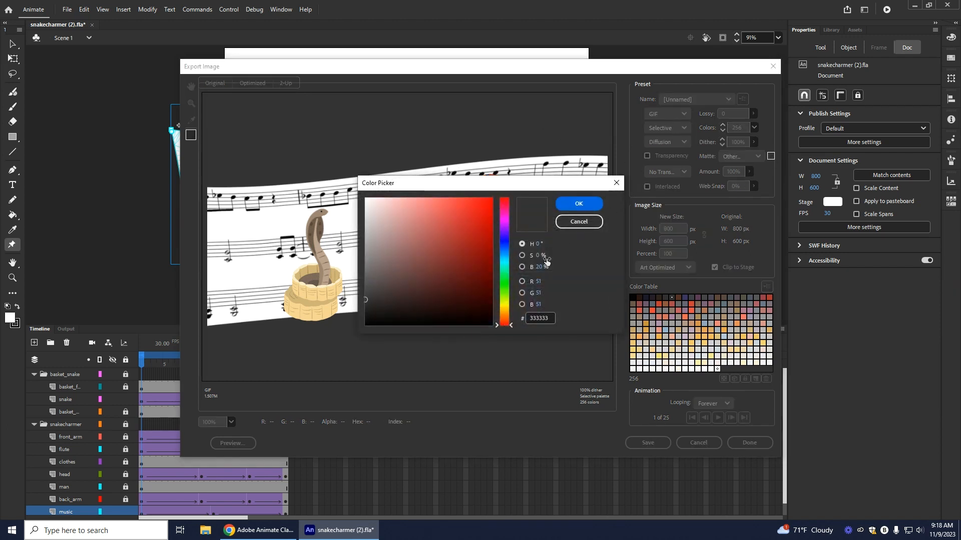
{"action": "left_click", "coordinate": [548, 317]}
{"action": "type", "text": "FFFFFF"}
{"action": "left_click", "coordinate": [576, 205]}
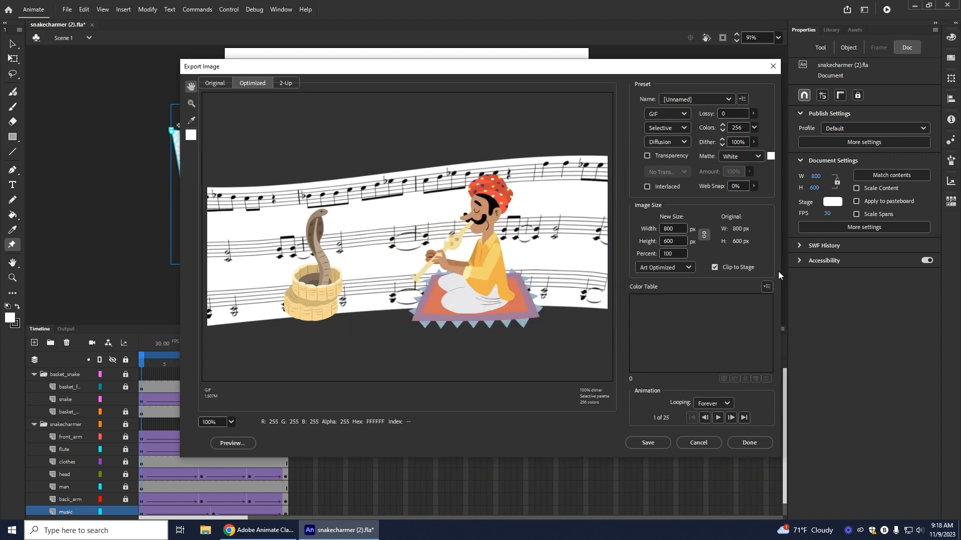
Step: Save the animated GIF as snakecharmer-(2).gif in the Downloads folder
{"action": "left_click", "coordinate": [642, 442]}
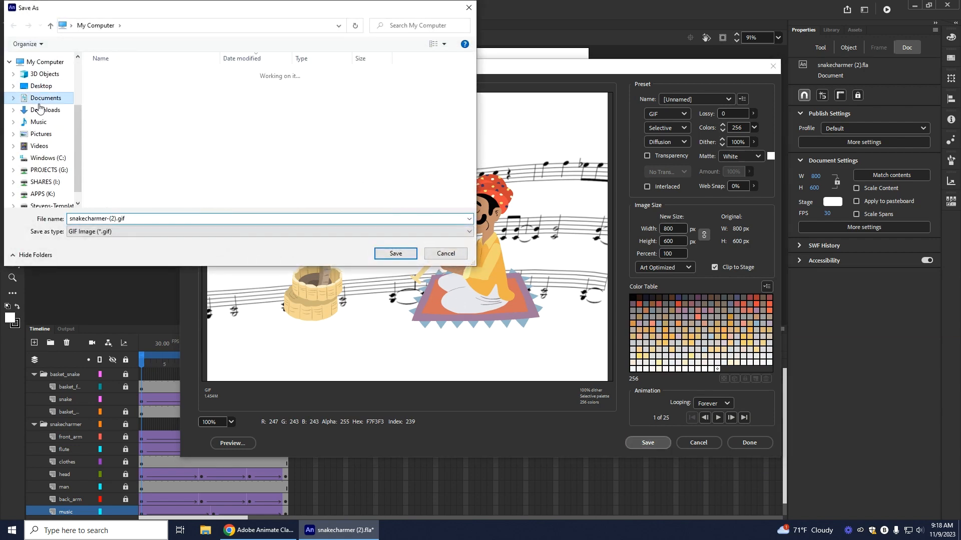
{"action": "left_click", "coordinate": [44, 109]}
{"action": "double_click", "coordinate": [115, 219]}
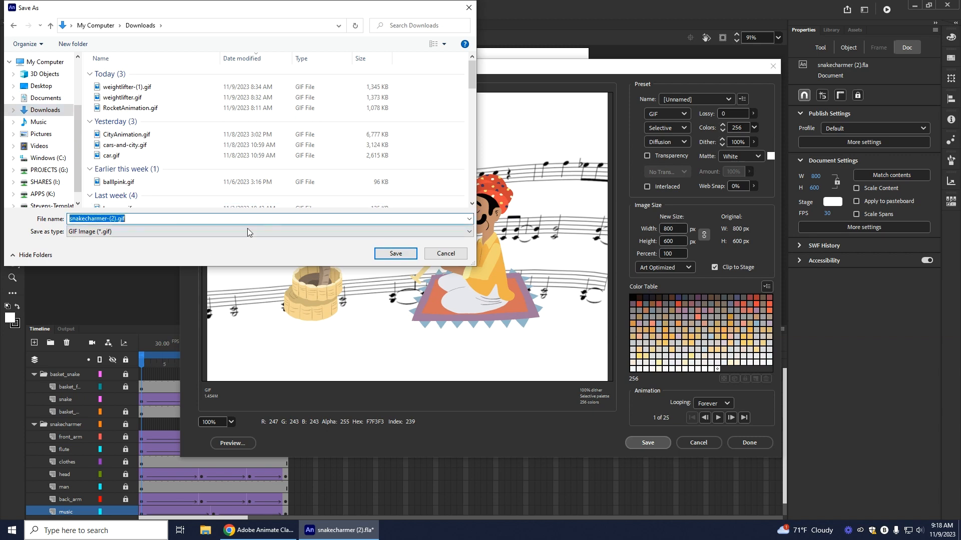
{"action": "left_click", "coordinate": [405, 255]}
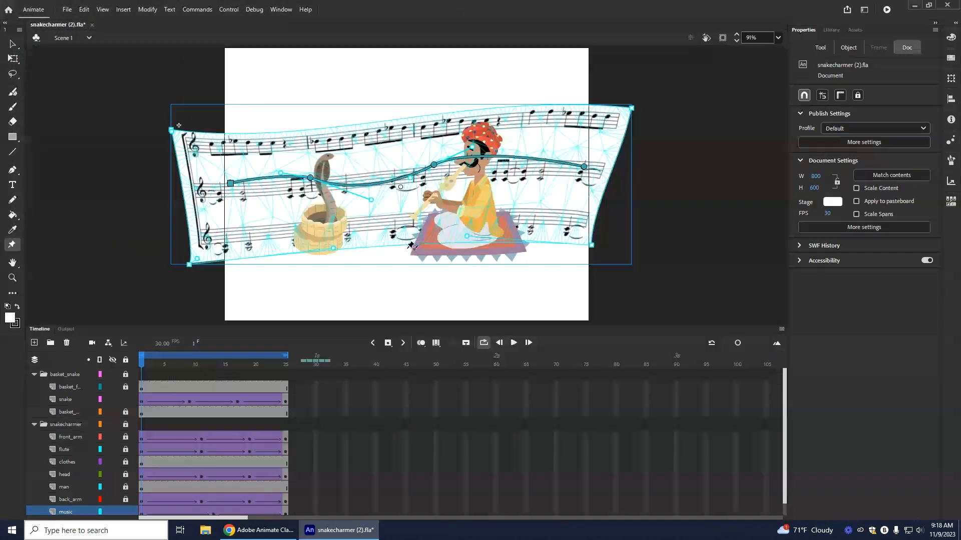
Step: Open the exported snakecharmer-(2).gif from File Explorer to check its playback, and close the viewer and File Explorer
{"action": "left_click", "coordinate": [205, 530]}
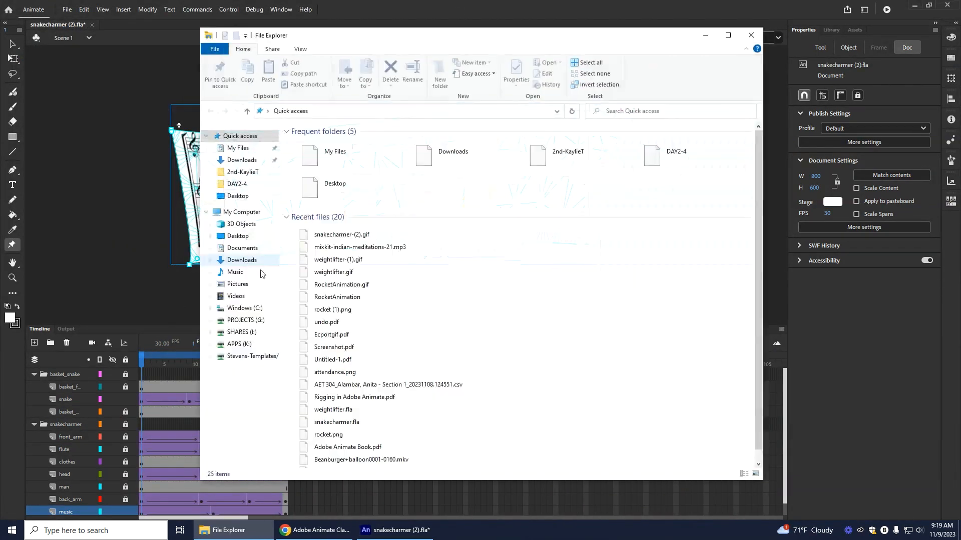
{"action": "double_click", "coordinate": [336, 236]}
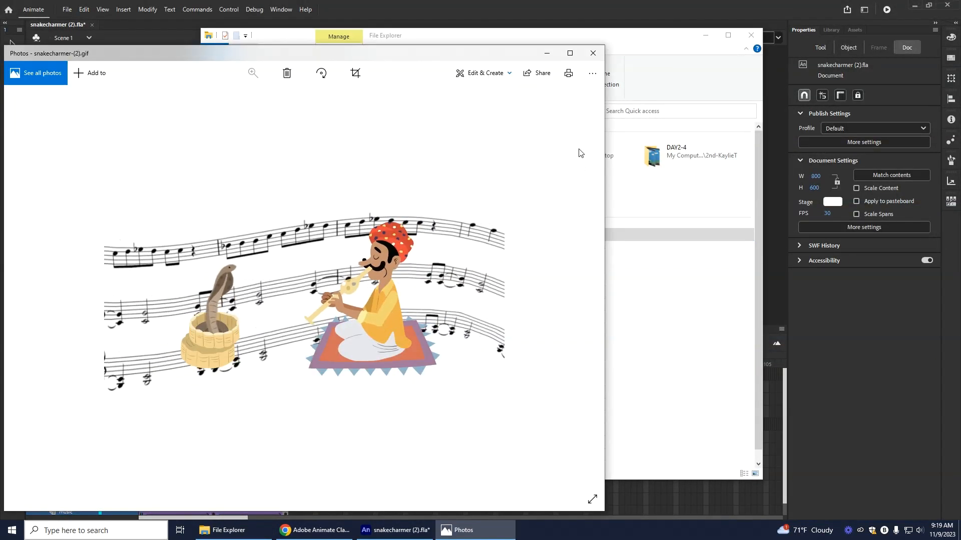
{"action": "left_click", "coordinate": [593, 52]}
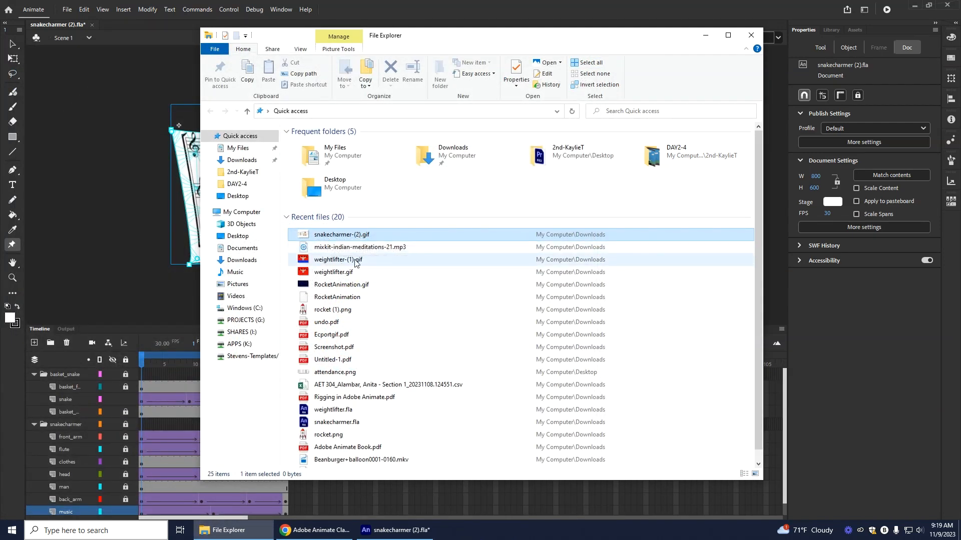
{"action": "left_click", "coordinate": [758, 38]}
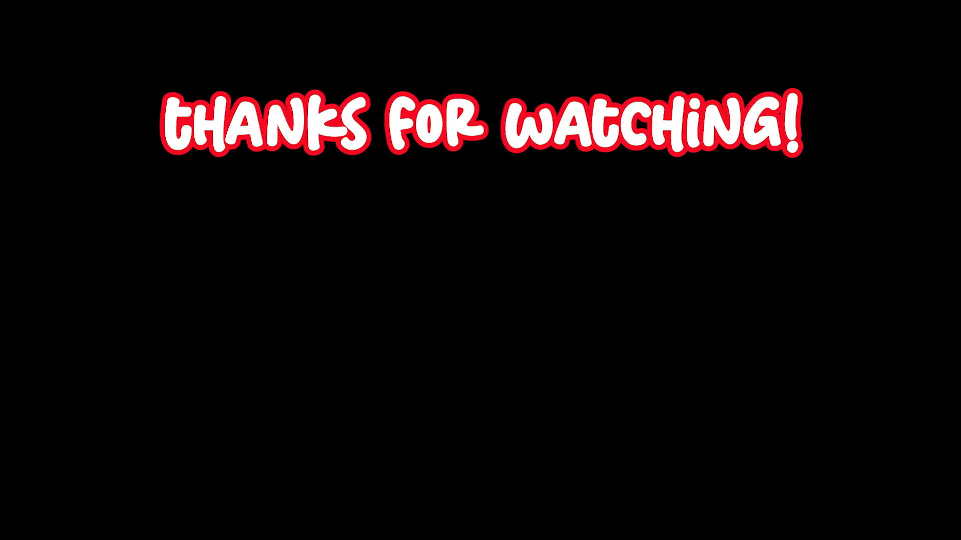